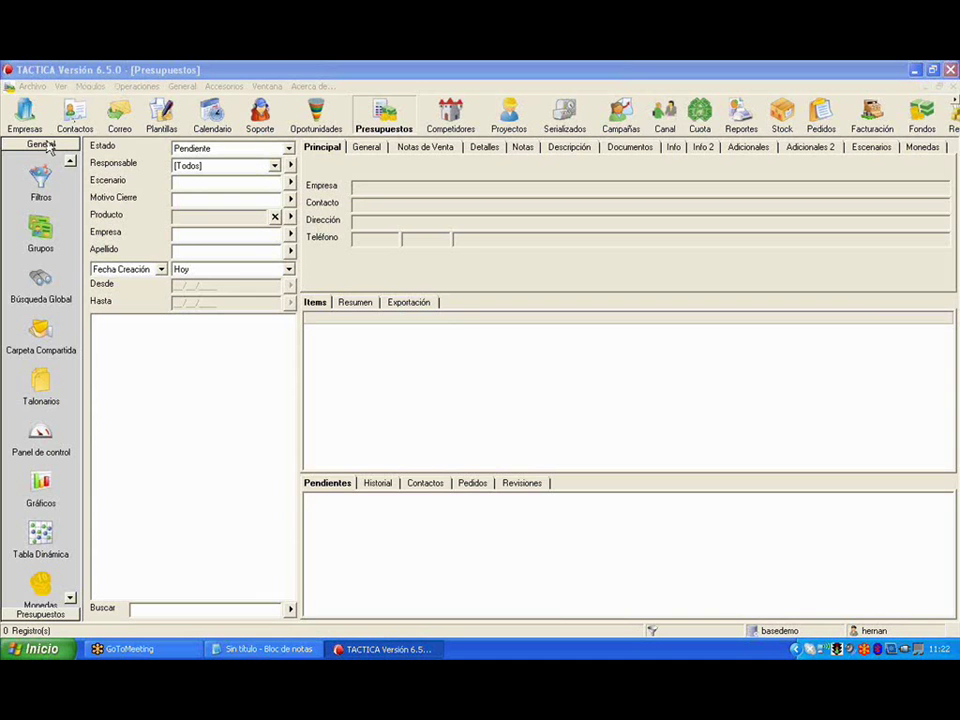
# Open the Tabla Dinámica window from the program's general functions
pyautogui.click(40, 537)
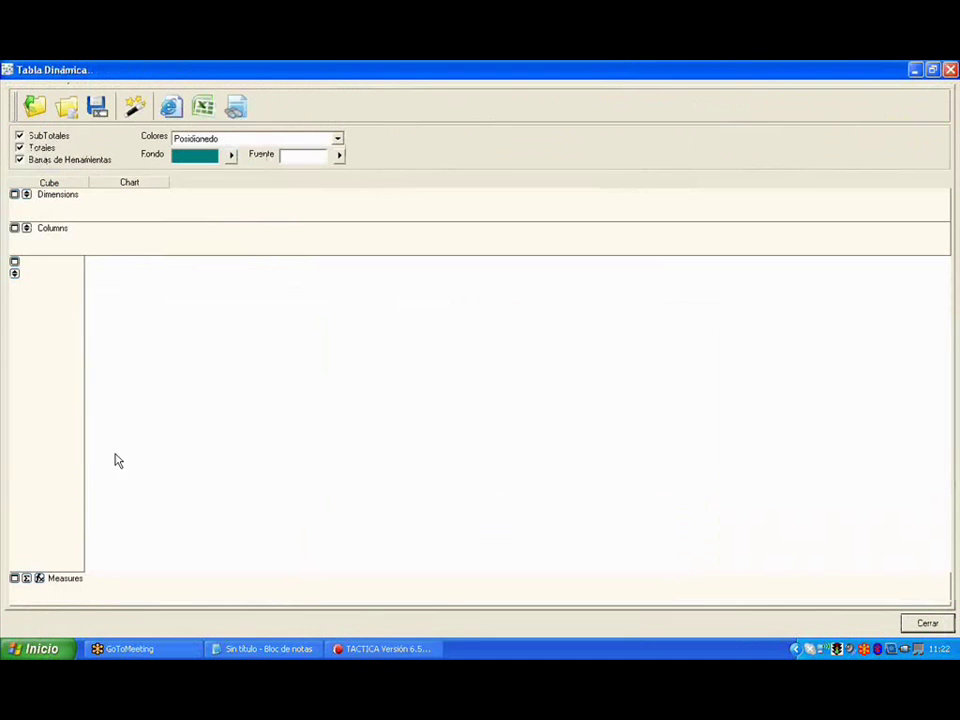
pyautogui.click(949, 71)
pyautogui.click(182, 86)
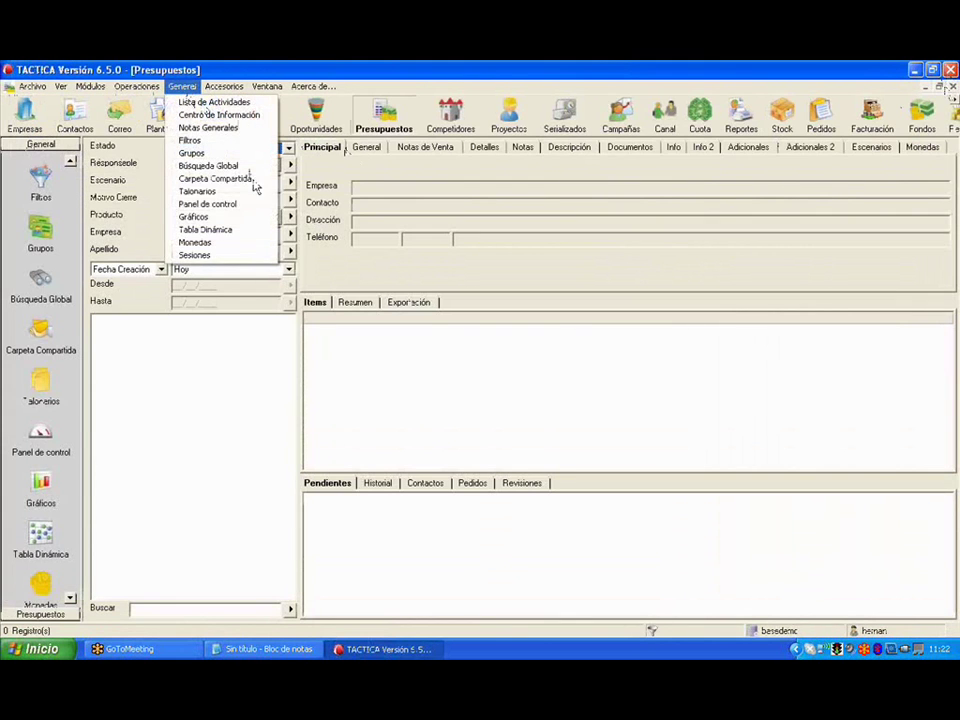
pyautogui.click(245, 230)
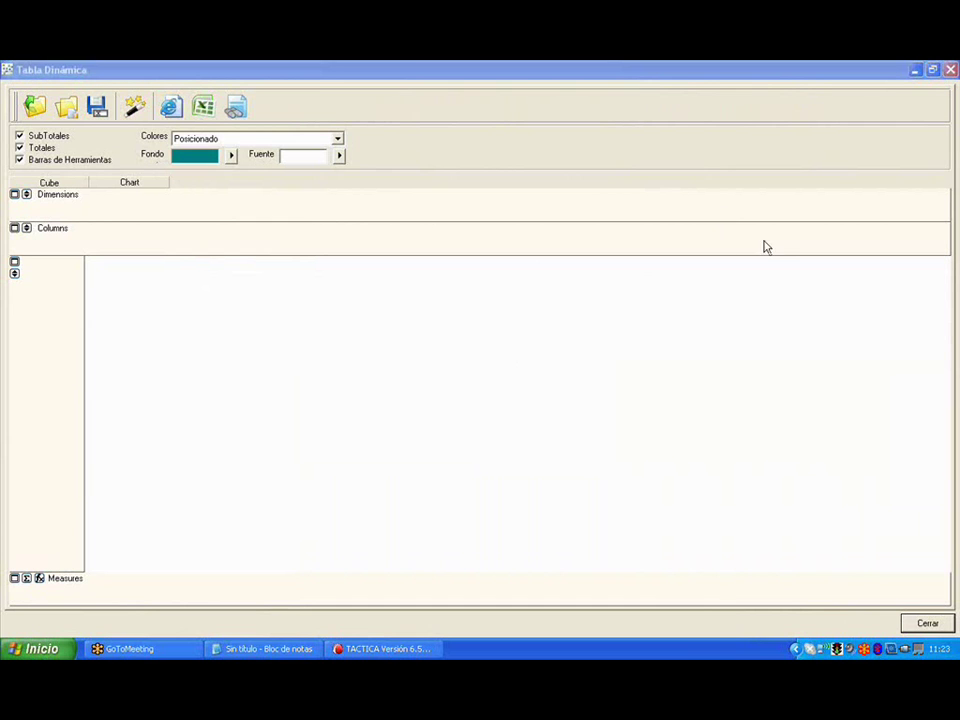
# Start the query wizard and choose Presupuestos as the module for the query
pyautogui.moveTo(133, 103); pyautogui.dragTo(130, 110)
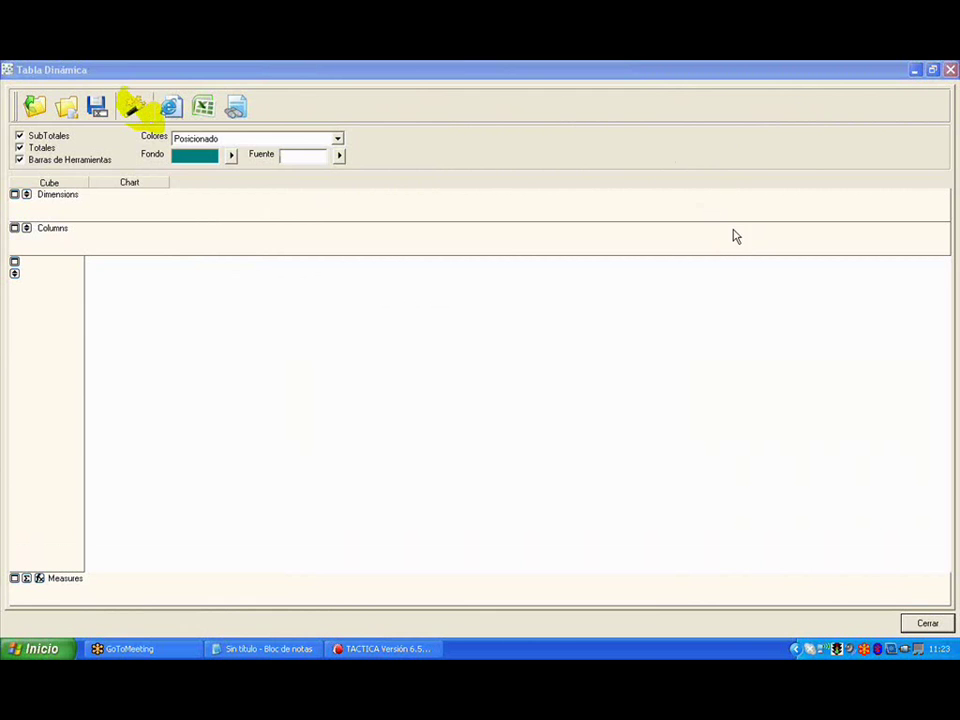
pyautogui.click(133, 108)
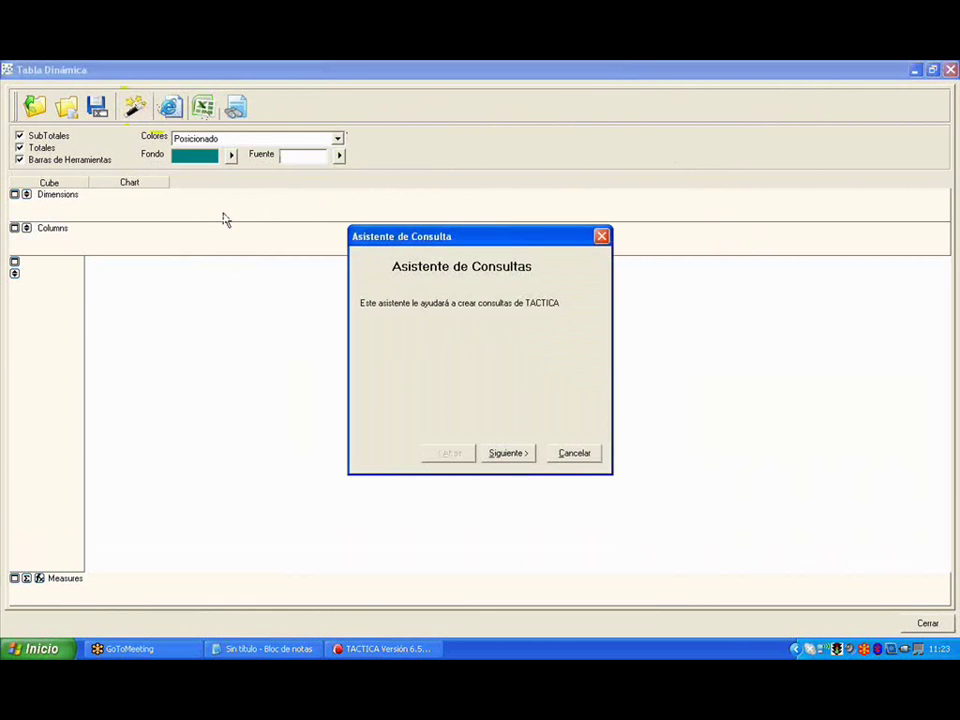
pyautogui.click(508, 453)
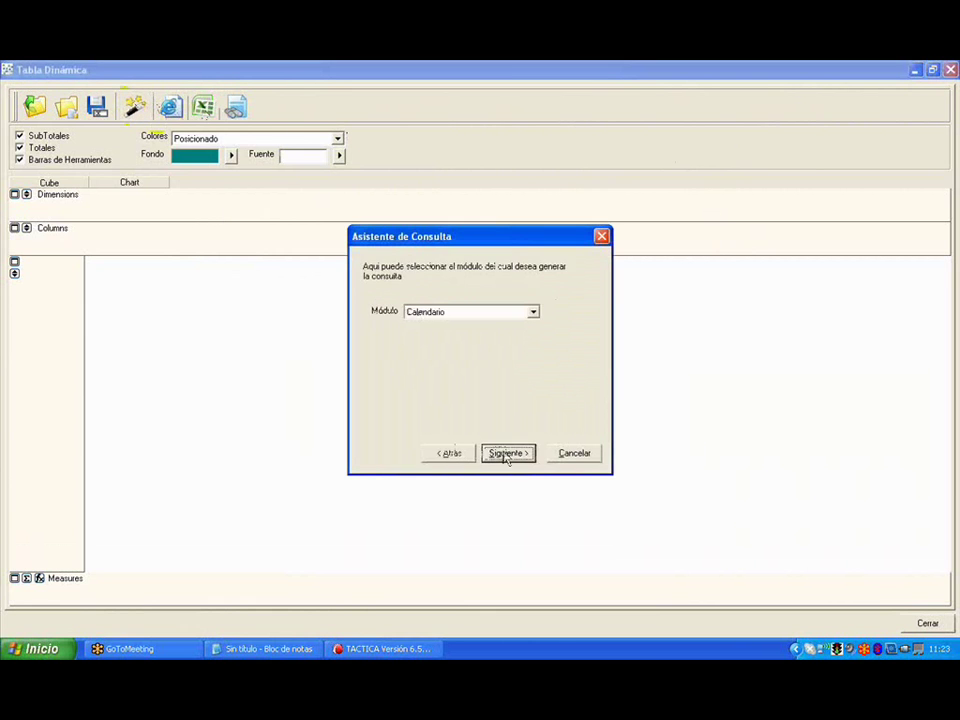
pyautogui.click(535, 314)
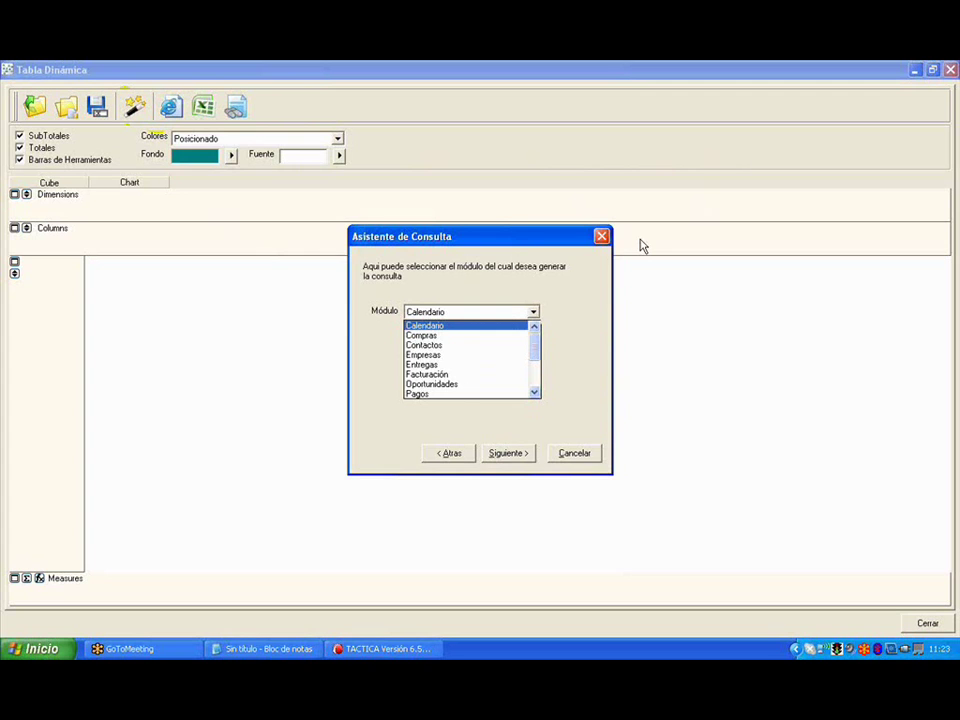
pyautogui.click(756, 439)
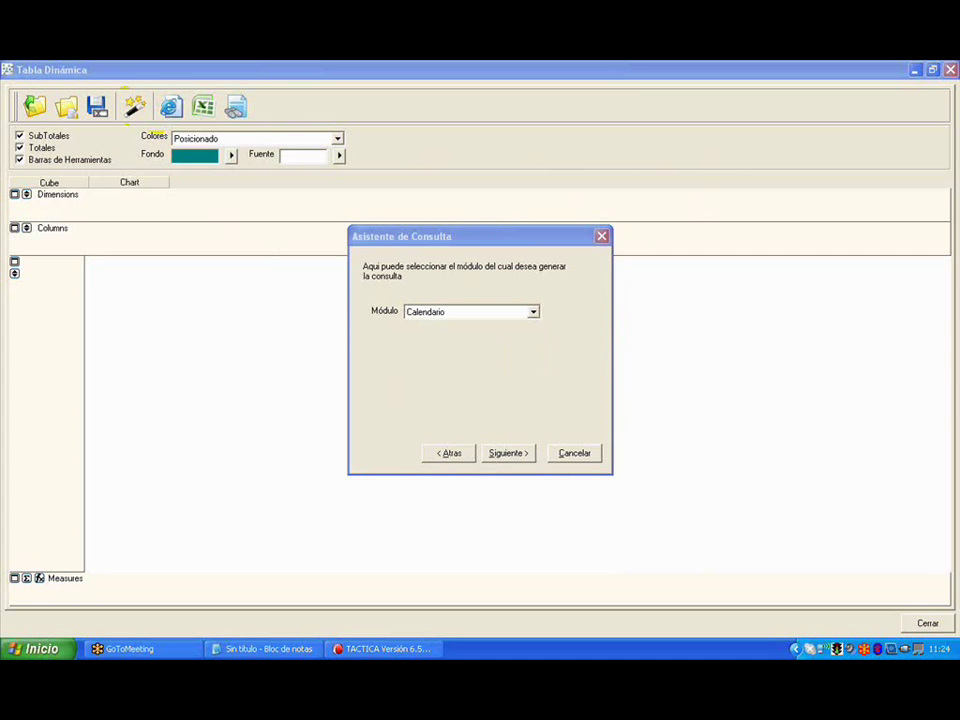
pyautogui.click(534, 312)
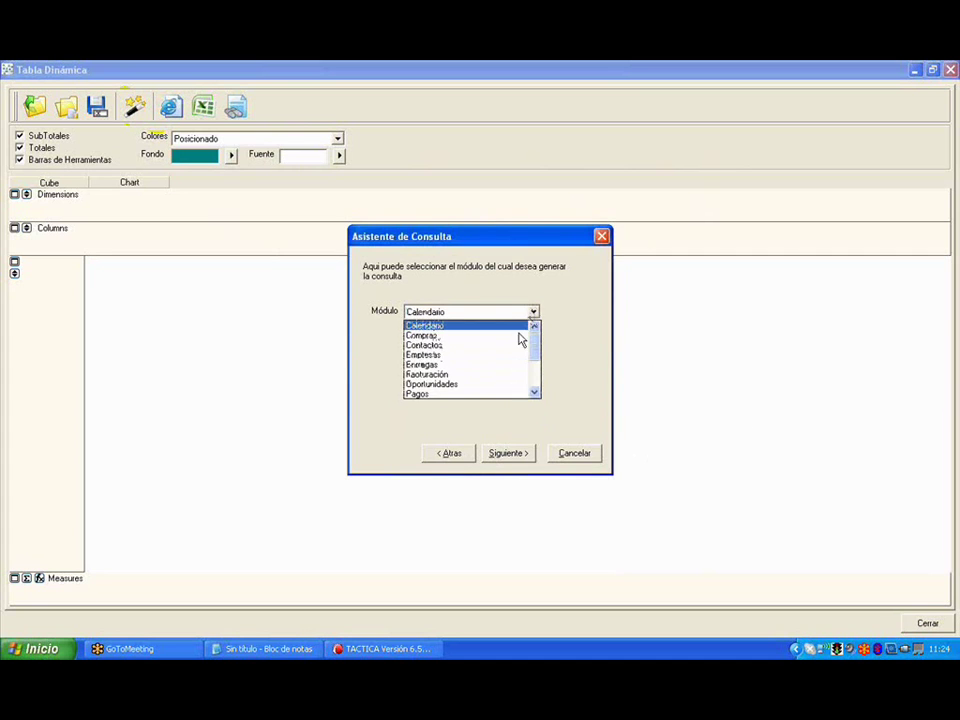
pyautogui.scroll(-1, 484, 378)
pyautogui.scroll(-1, 485, 377)
pyautogui.click(482, 365)
pyautogui.click(518, 455)
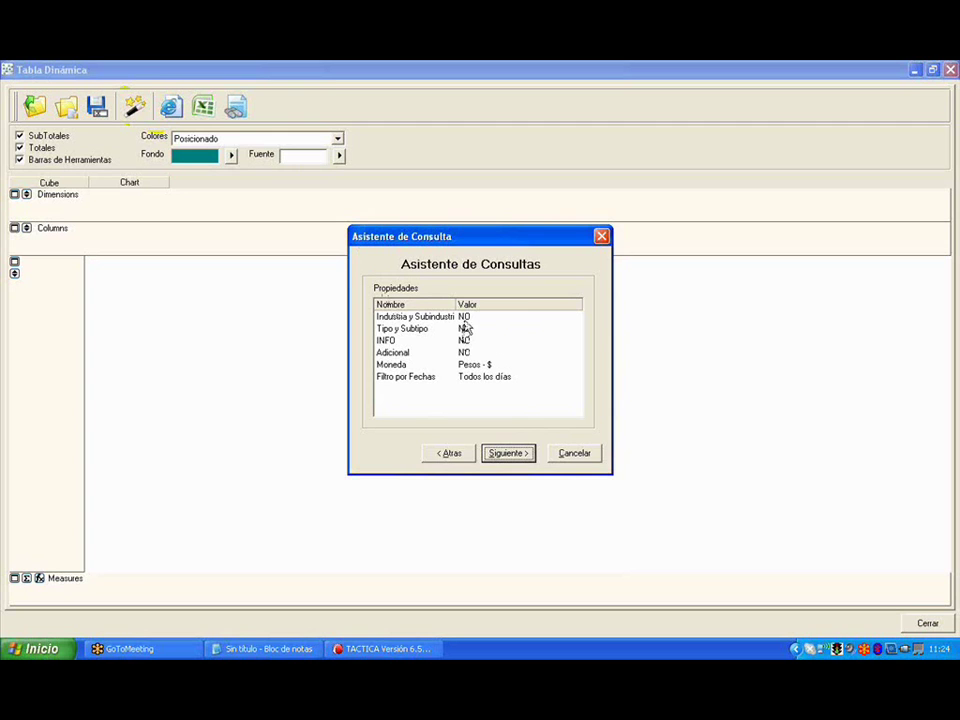
# Review the currency and date filter options in the query properties, keeping Moneda at Pesos - $ and Filtro por Fechas at Todos los días
pyautogui.click(505, 366)
pyautogui.click(575, 366)
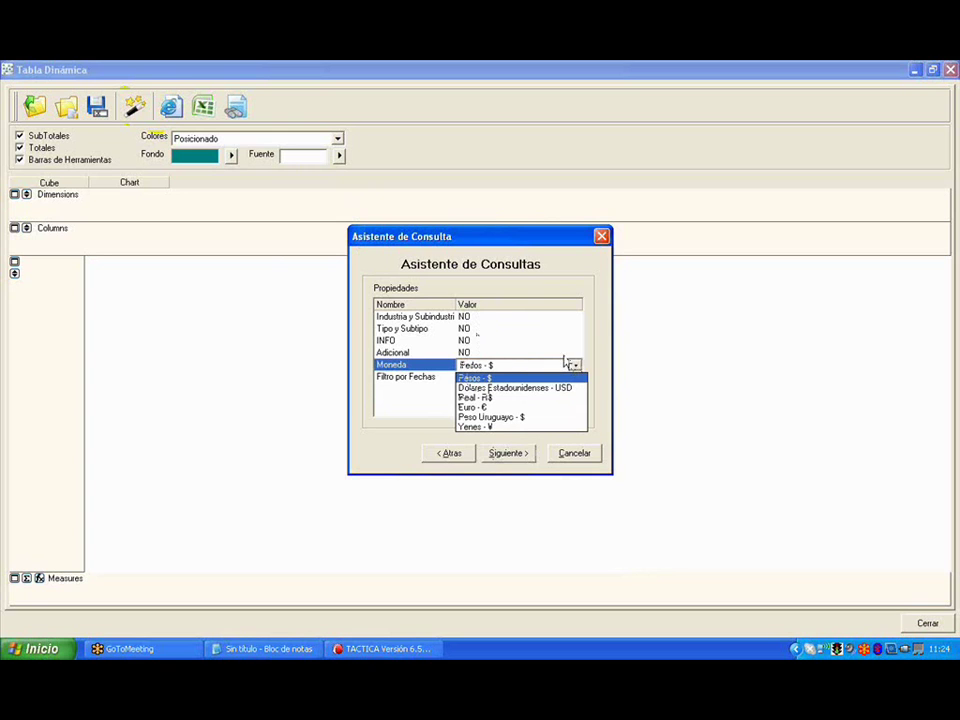
pyautogui.click(562, 364)
pyautogui.click(551, 380)
pyautogui.click(550, 380)
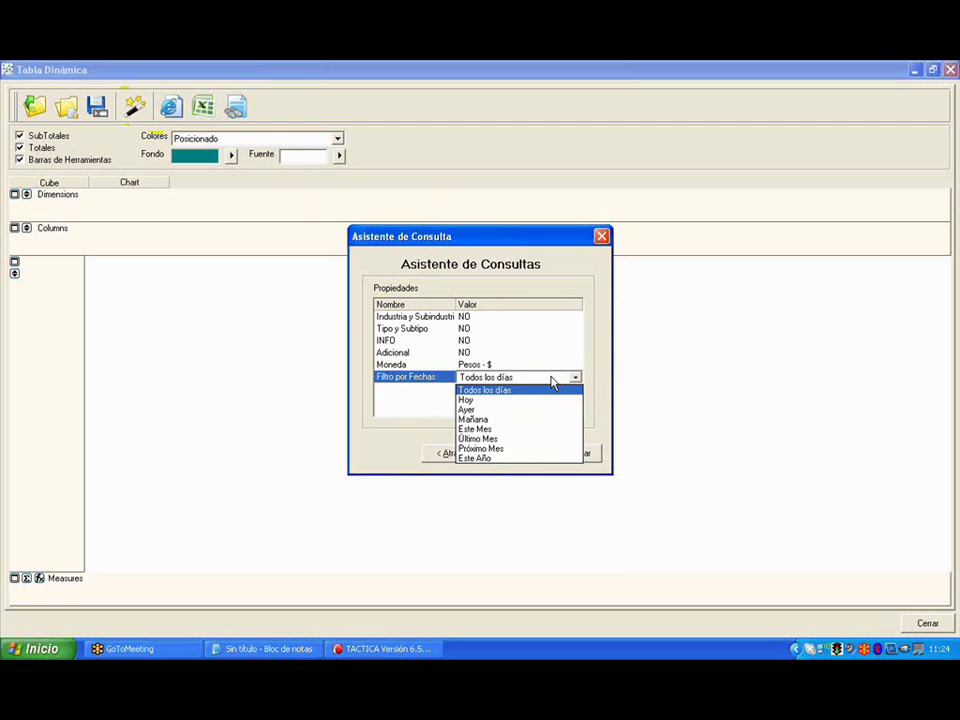
pyautogui.click(551, 360)
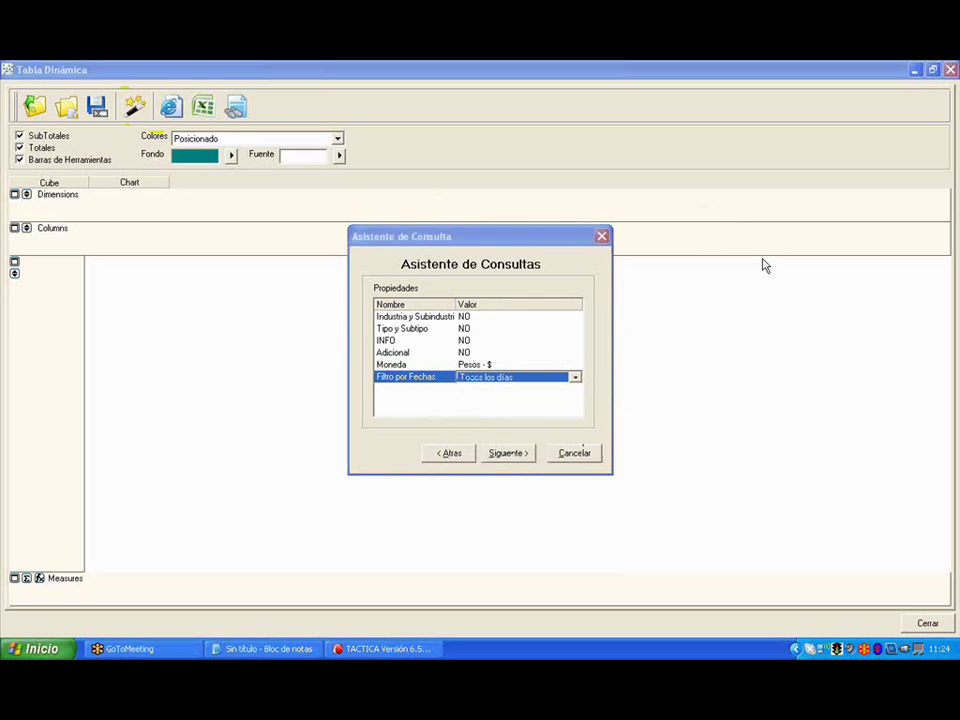
pyautogui.moveTo(487, 316); pyautogui.dragTo(379, 316)
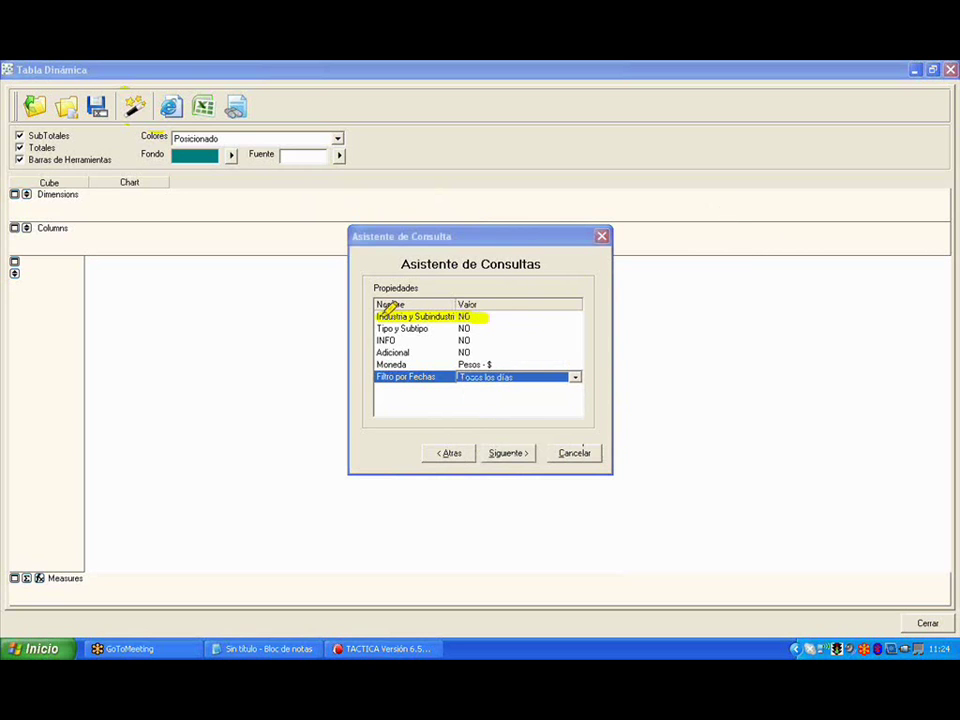
pyautogui.moveTo(487, 328); pyautogui.dragTo(380, 328)
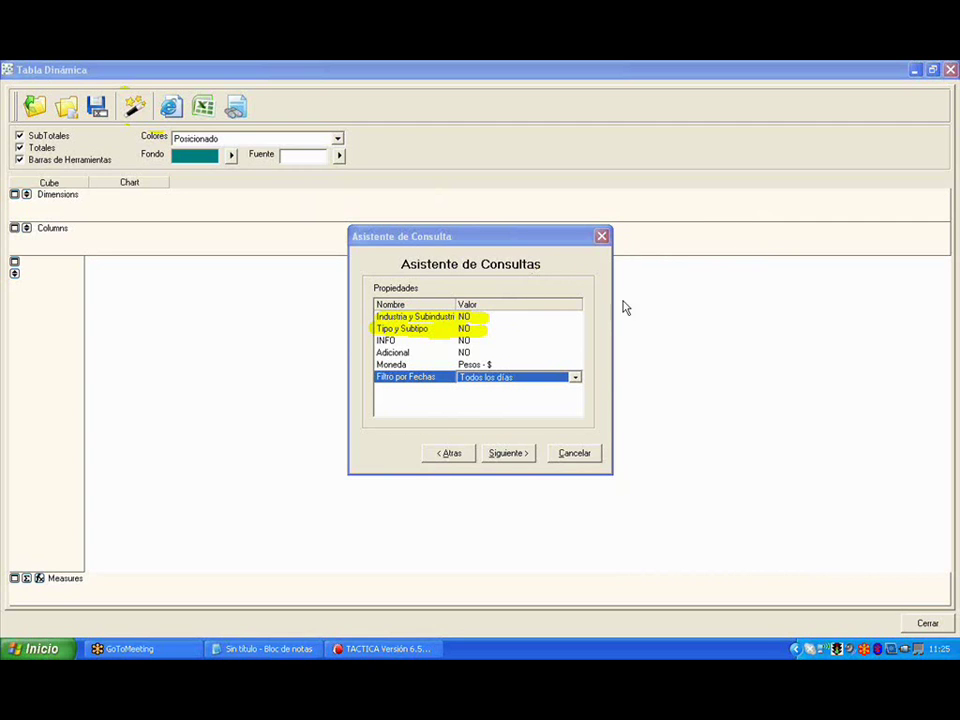
# Finish the wizard without editing the query and keep only ImportePrecio as the value field
pyautogui.click(519, 452)
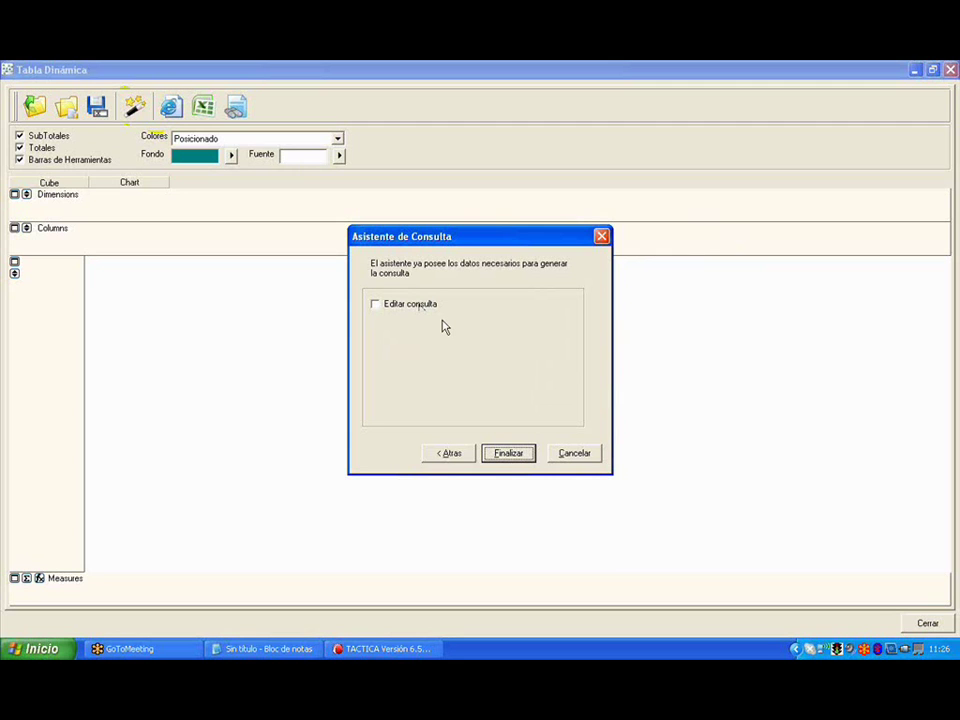
pyautogui.click(508, 455)
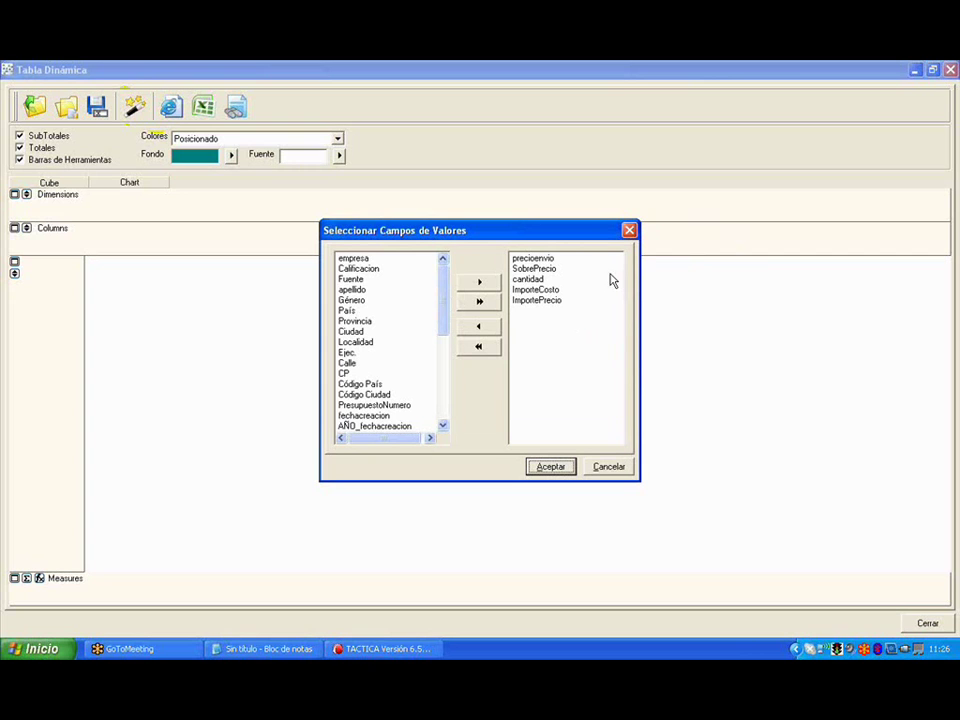
pyautogui.doubleClick(535, 259)
pyautogui.doubleClick(536, 259)
pyautogui.doubleClick(536, 259)
pyautogui.doubleClick(536, 259)
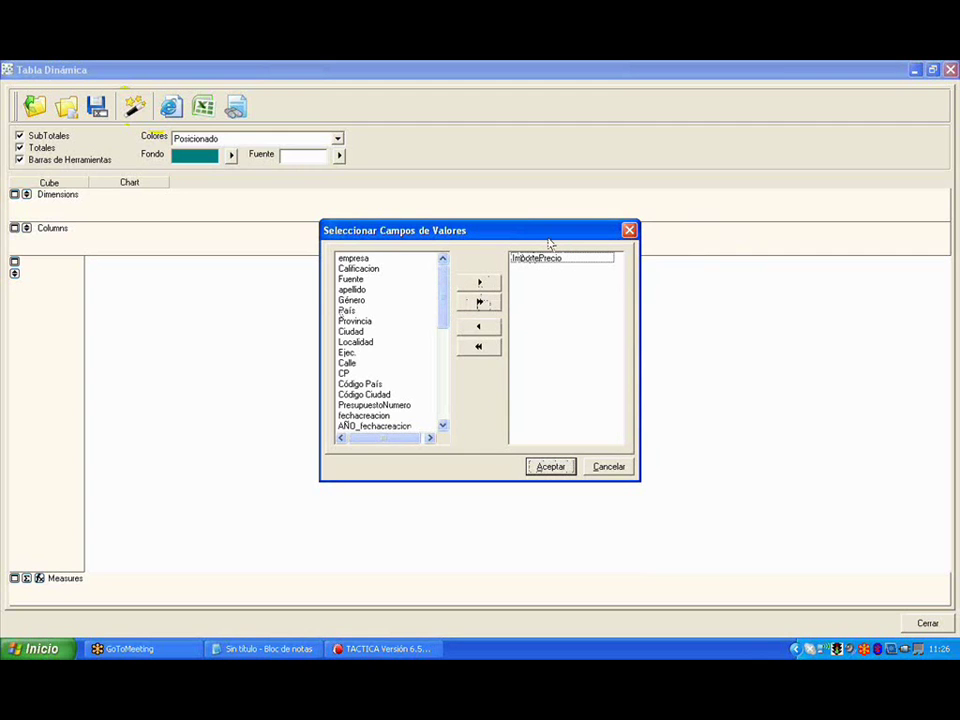
pyautogui.click(562, 469)
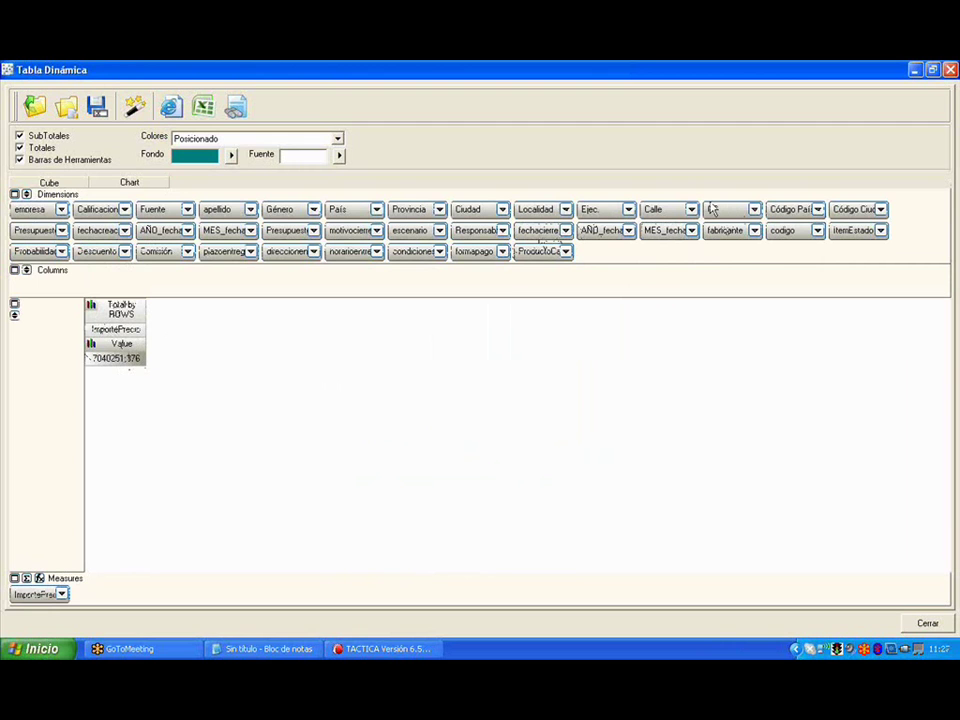
pyautogui.moveTo(712, 208); pyautogui.dragTo(700, 294)
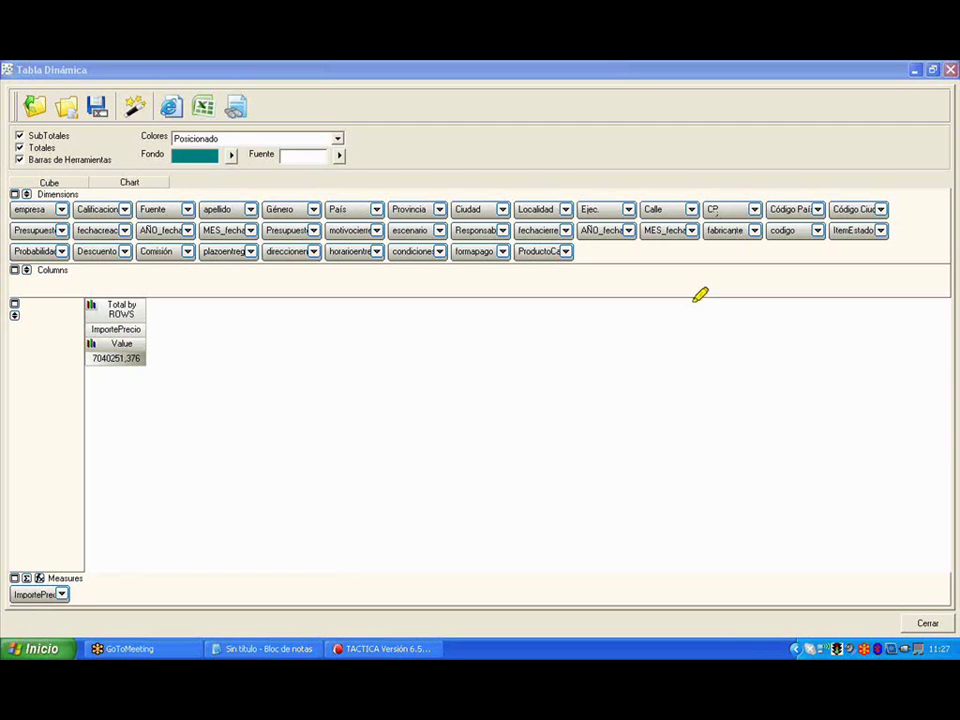
pyautogui.moveTo(700, 294); pyautogui.dragTo(149, 353)
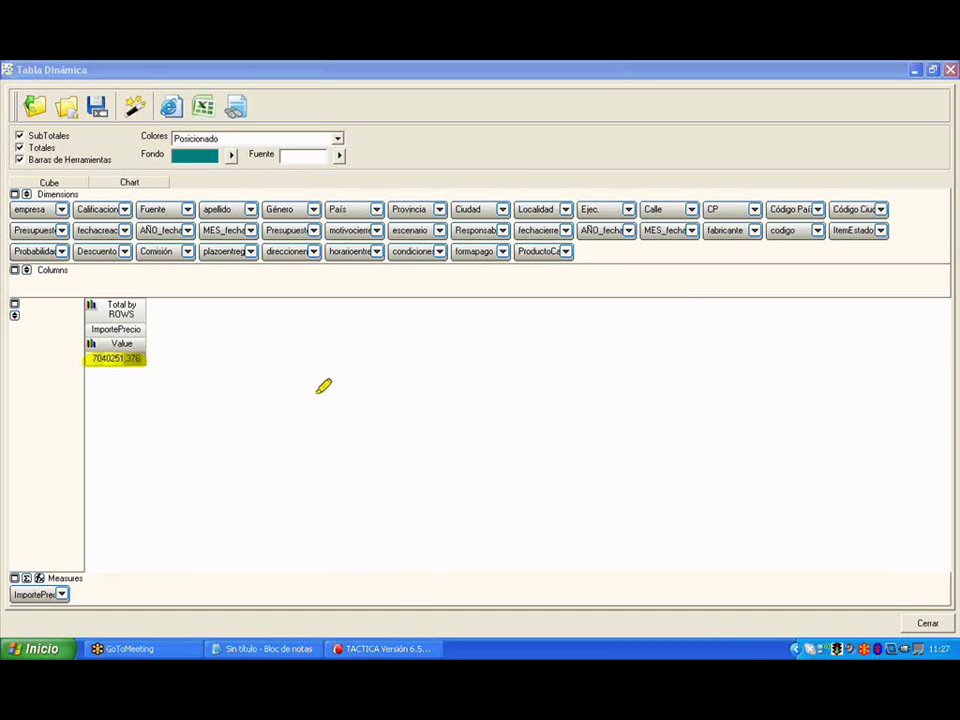
pyautogui.moveTo(520, 251)
pyautogui.mouseDown()
pyautogui.moveTo(561, 249)
pyautogui.moveTo(469, 249)
pyautogui.moveTo(75, 206)
pyautogui.moveTo(403, 193)
pyautogui.moveTo(588, 210)
pyautogui.moveTo(279, 246)
pyautogui.moveTo(103, 246)
pyautogui.mouseUp()
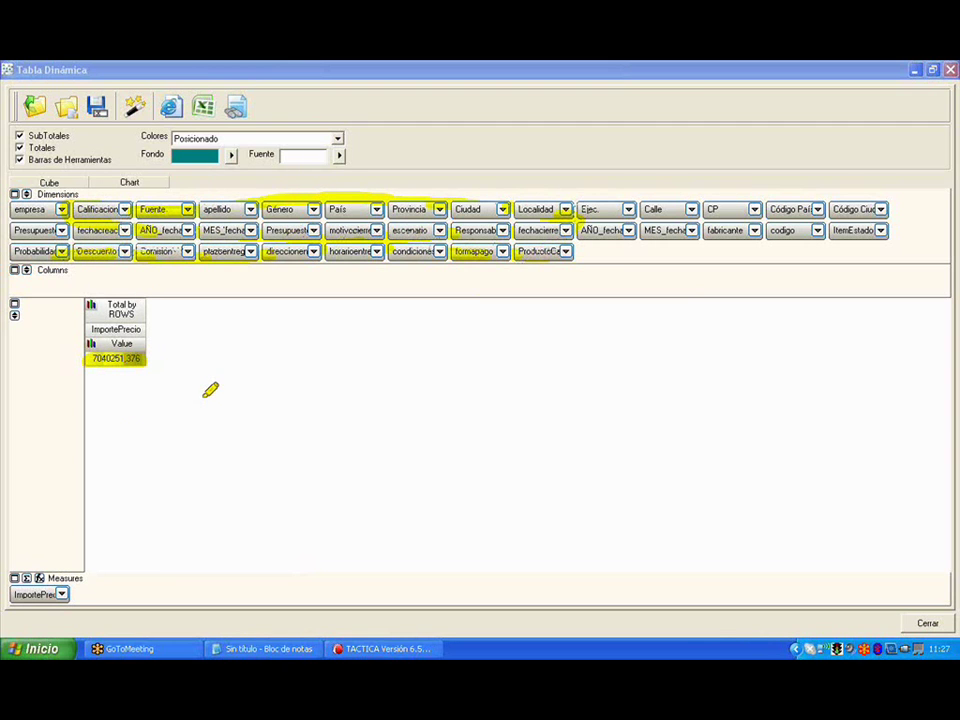
pyautogui.moveTo(66, 270)
pyautogui.mouseDown()
pyautogui.moveTo(44, 274)
pyautogui.moveTo(24, 308)
pyautogui.mouseUp()
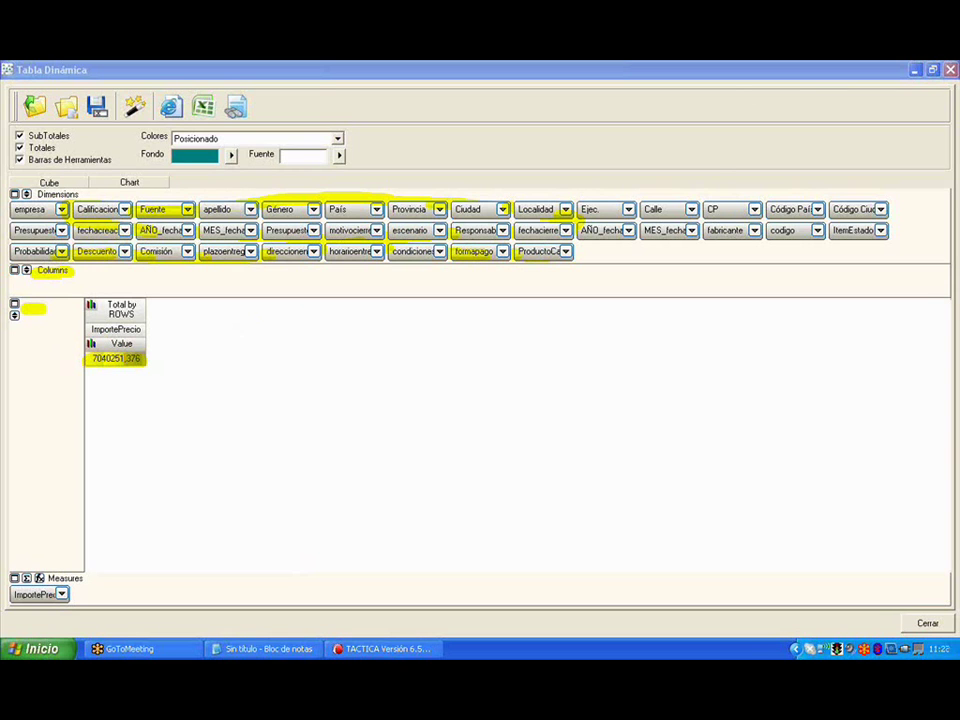
# Place the empresa dimension in the rows area and look through the company list down to its total
pyautogui.moveTo(47, 213); pyautogui.dragTo(52, 333)
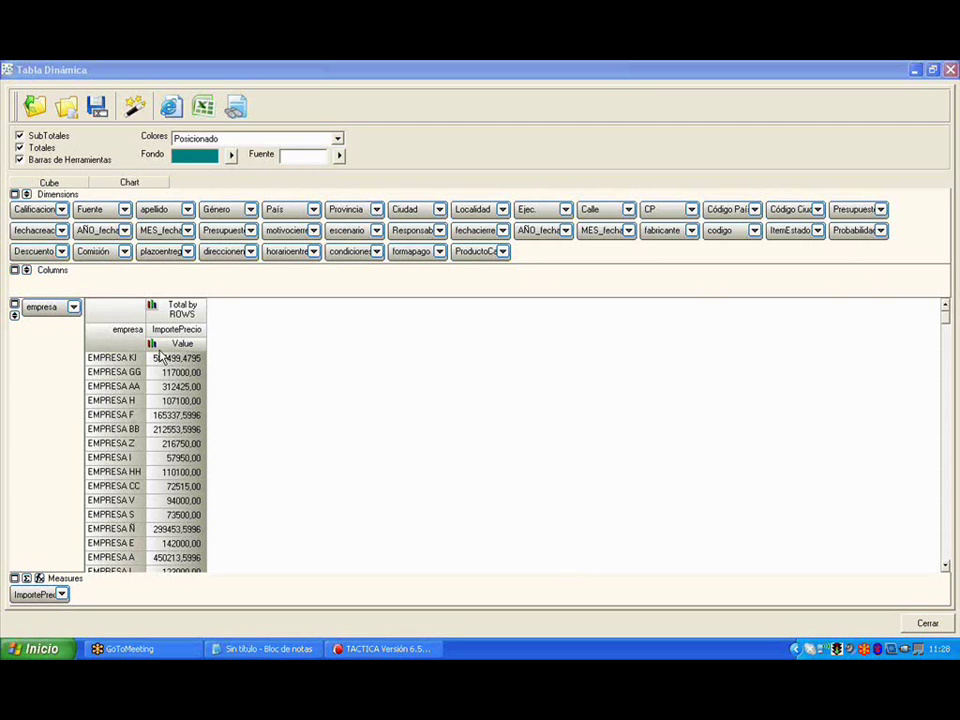
pyautogui.moveTo(944, 313); pyautogui.dragTo(946, 522)
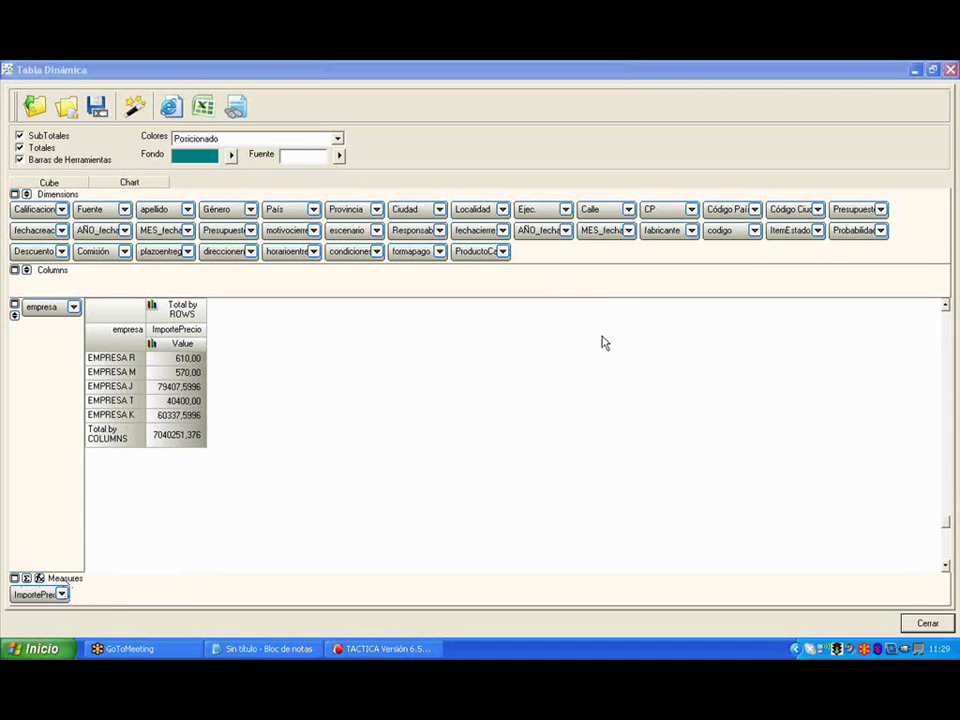
# Enable Percents by COLUMN and Rank[Column] for the ImportePrecio measure and accept the changes
pyautogui.moveTo(64, 580)
pyautogui.mouseDown()
pyautogui.moveTo(56, 590)
pyautogui.moveTo(68, 598)
pyautogui.mouseUp()
pyautogui.doubleClick(40, 594)
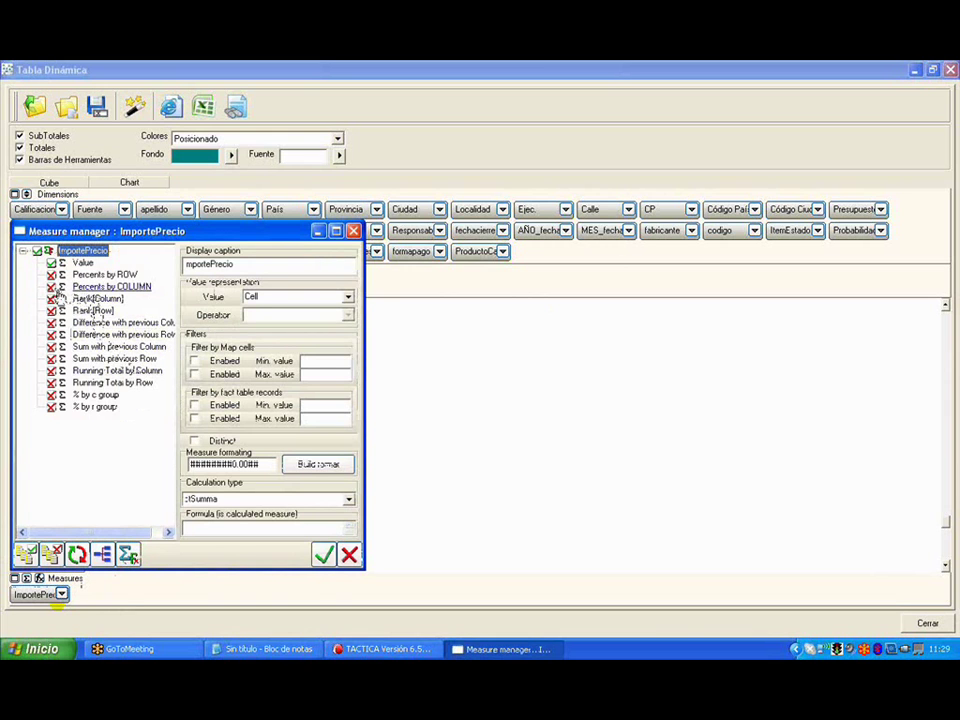
pyautogui.click(95, 287)
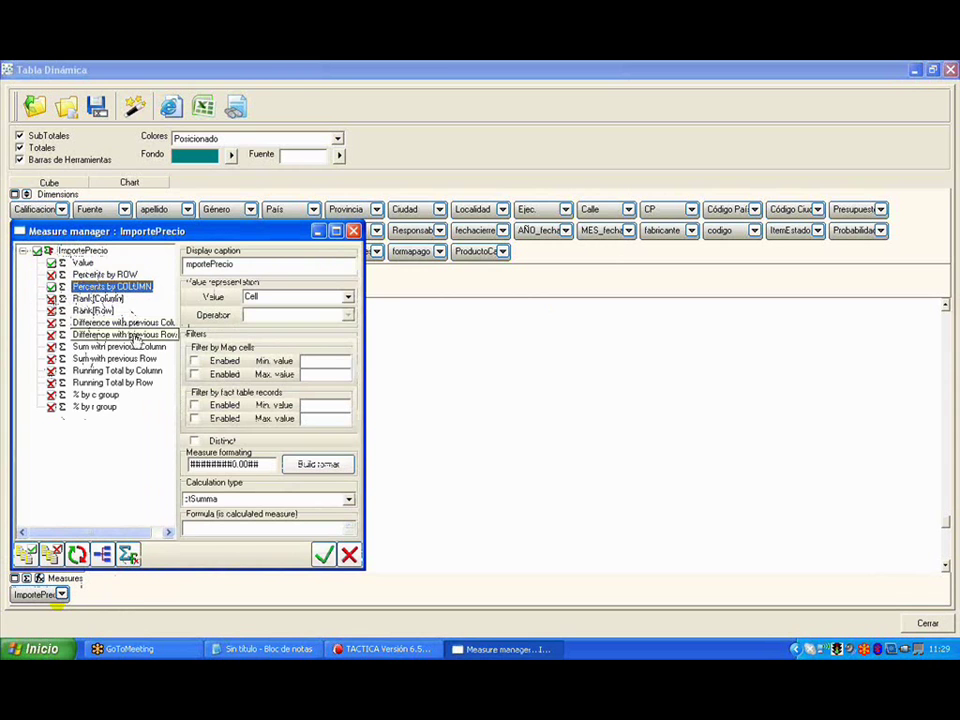
pyautogui.click(52, 299)
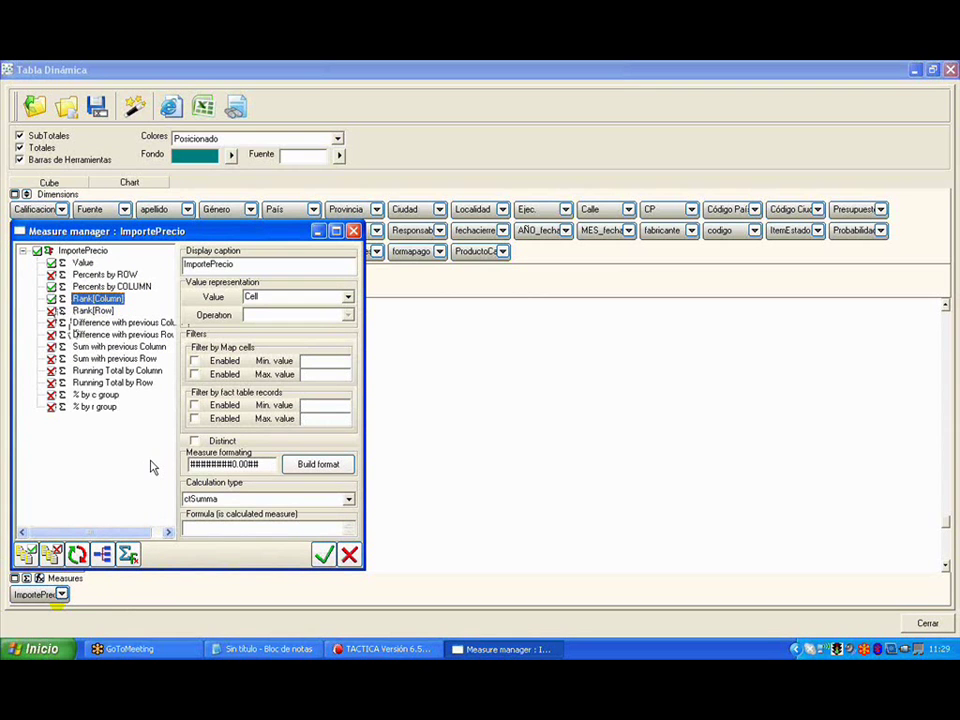
pyautogui.click(325, 557)
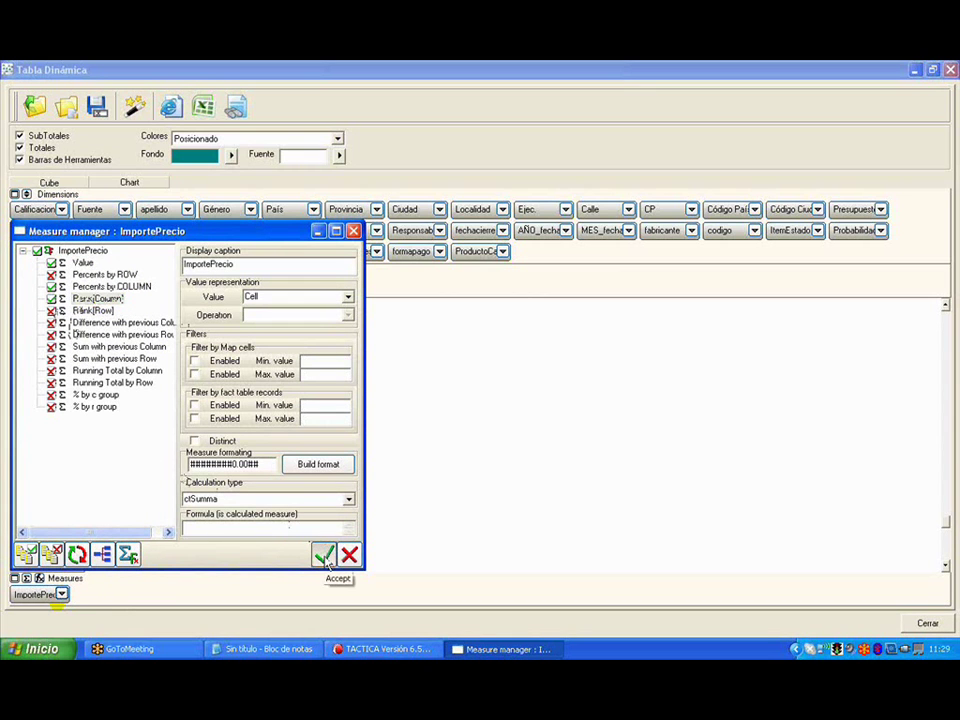
pyautogui.click(325, 557)
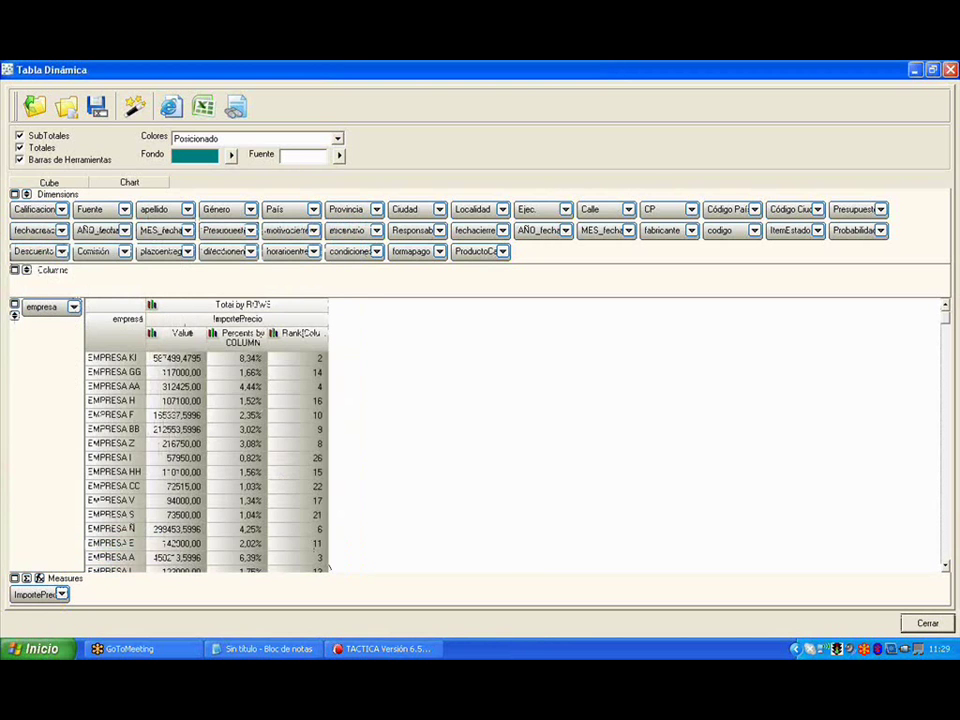
# Sort the companies by ImportePrecio from highest to lowest
pyautogui.click(264, 325)
pyautogui.click(250, 330)
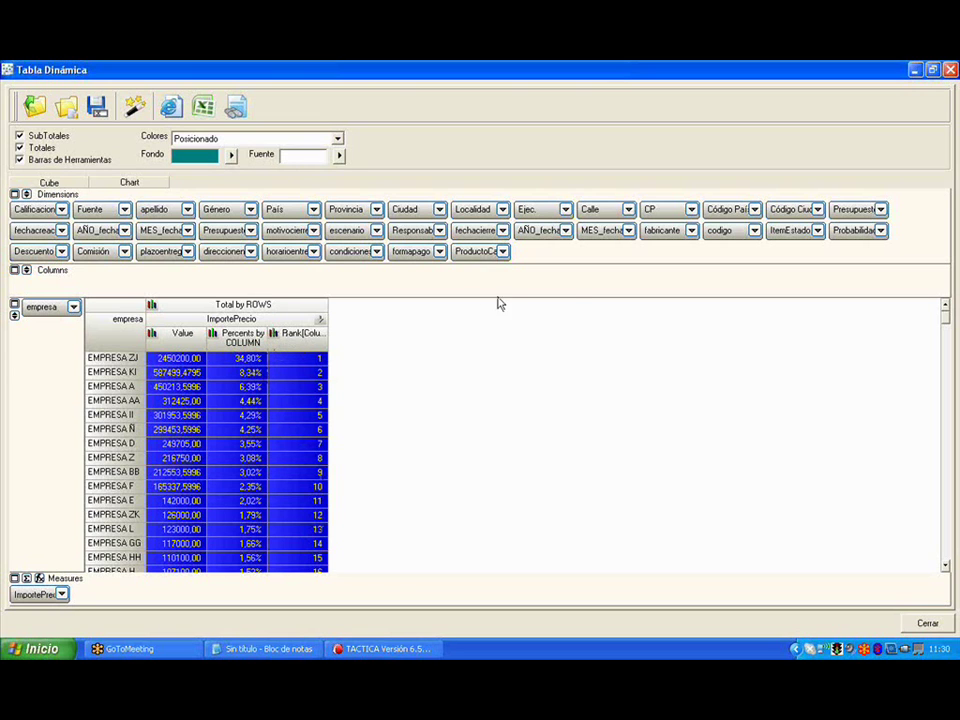
# Open the chart for the Rank[Column] values and maximize its window
pyautogui.hotkey('ctrl', 'alt', 'd')
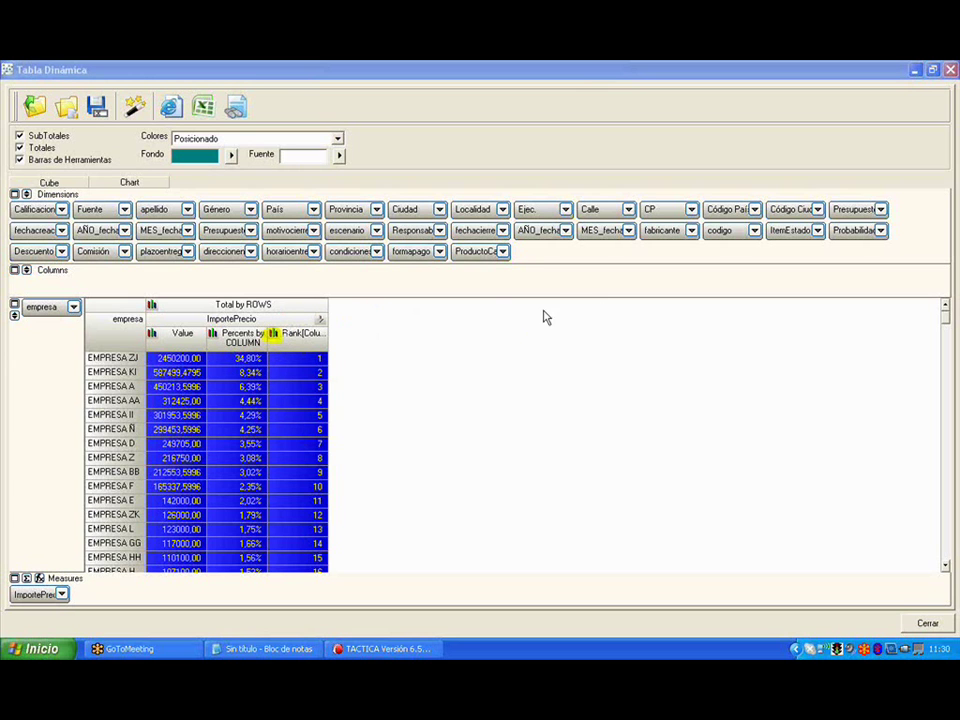
pyautogui.click(273, 333)
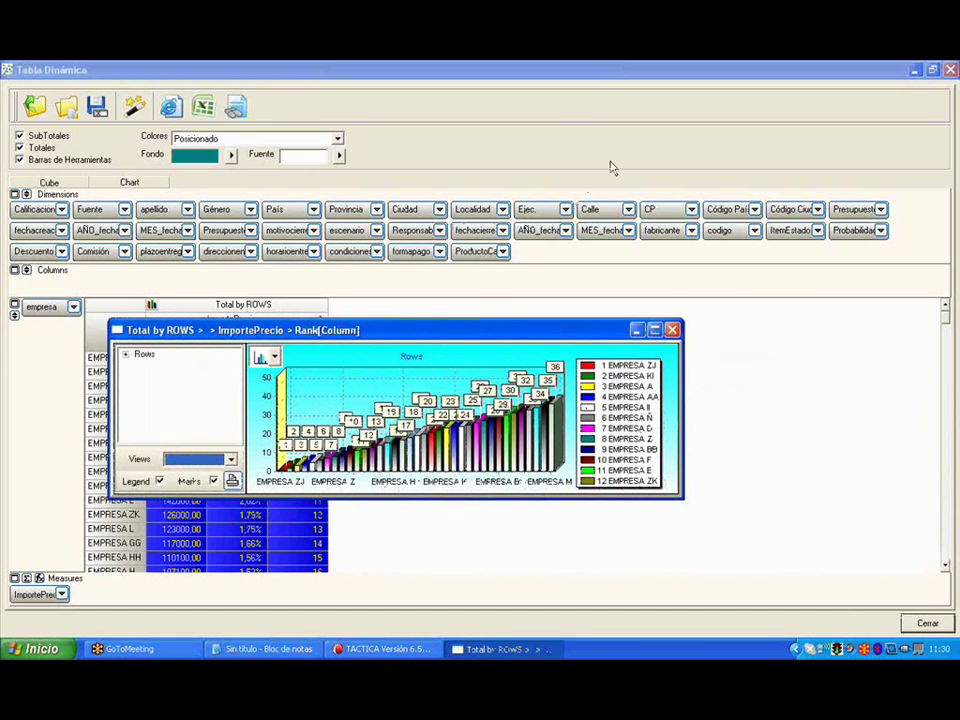
pyautogui.click(823, 159)
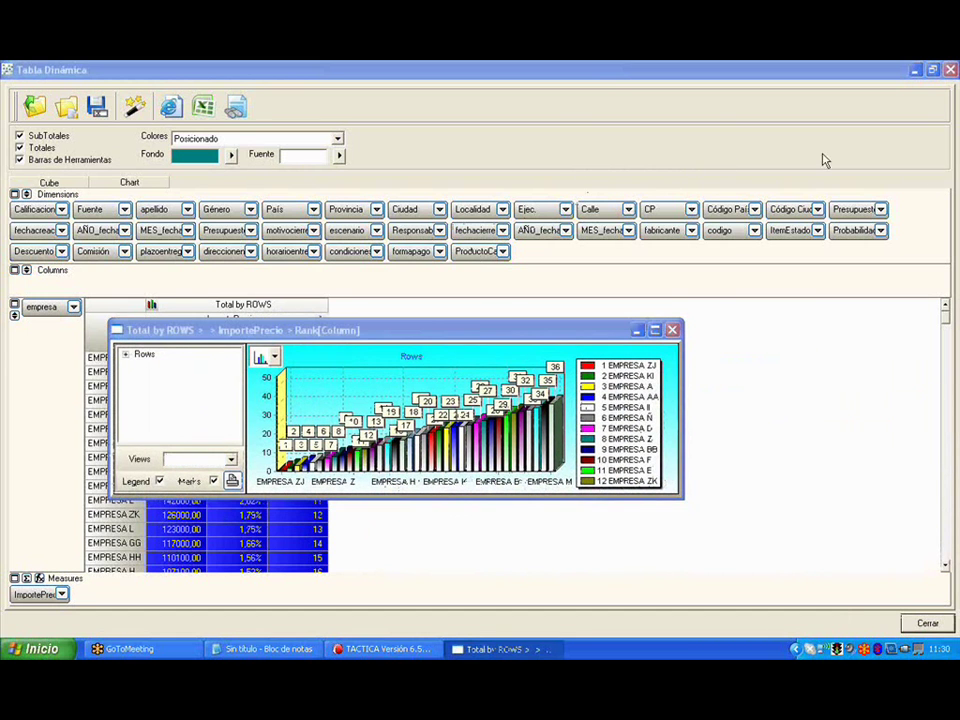
pyautogui.click(654, 329)
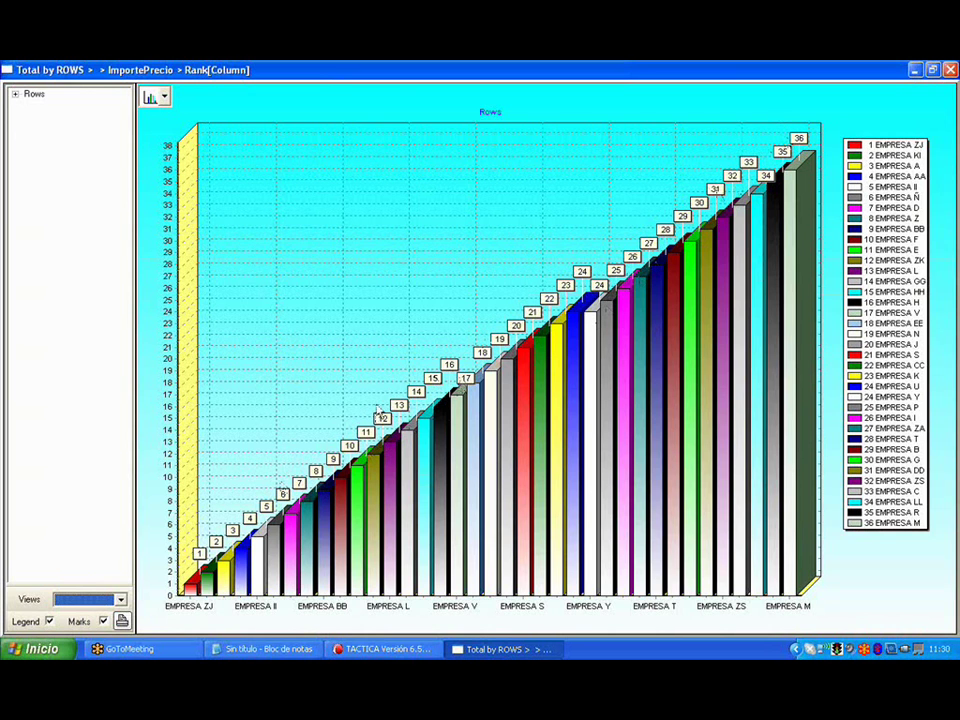
# View the Rank[Column] chart as a pie and switch it to a line chart
pyautogui.click(158, 96)
pyautogui.click(163, 215)
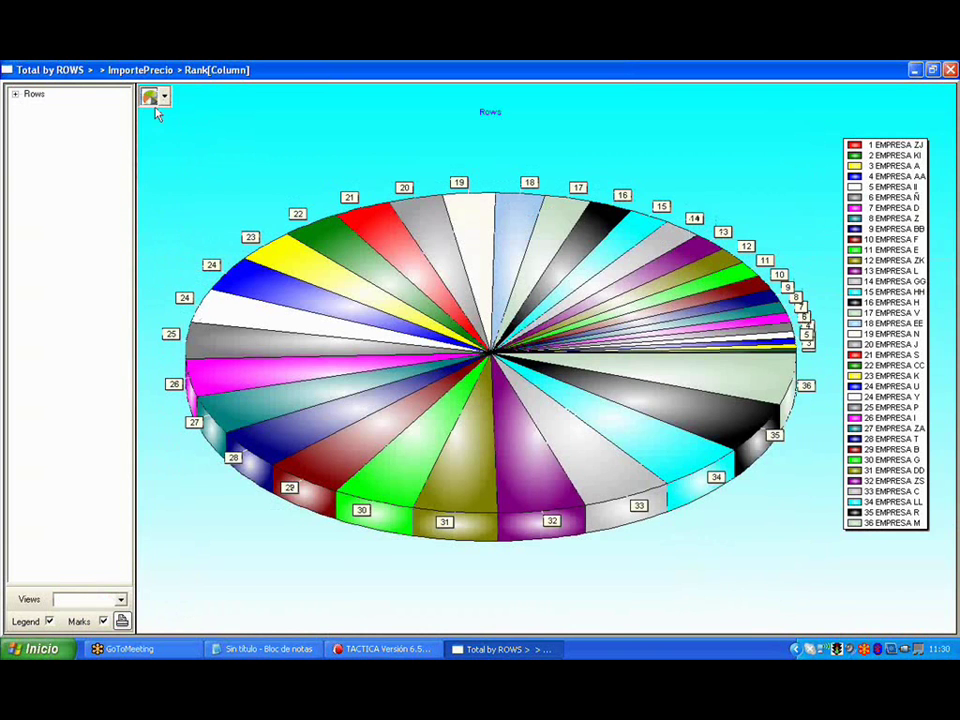
pyautogui.click(158, 96)
pyautogui.click(156, 146)
pyautogui.click(158, 96)
pyautogui.click(156, 118)
# Expand Rows and view the individual charts of several companies from EMPRESA ZJ to EMPRESA Y, and close the chart window
pyautogui.click(16, 95)
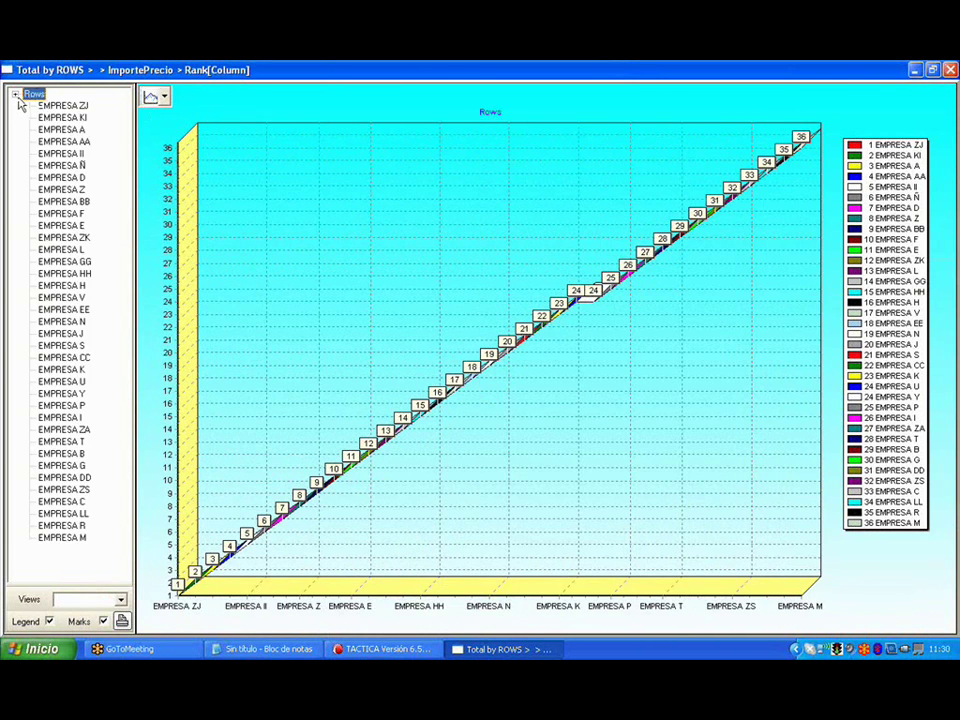
pyautogui.click(62, 106)
pyautogui.click(62, 129)
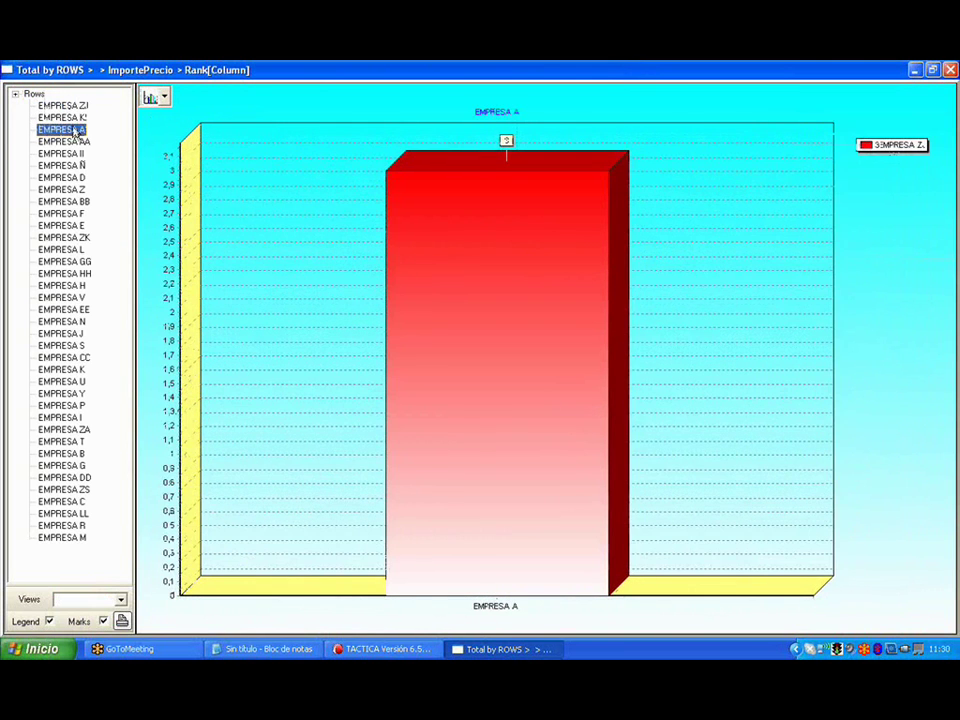
pyautogui.click(70, 153)
pyautogui.click(72, 165)
pyautogui.click(78, 189)
pyautogui.click(80, 237)
pyautogui.click(70, 321)
pyautogui.click(72, 357)
pyautogui.click(78, 394)
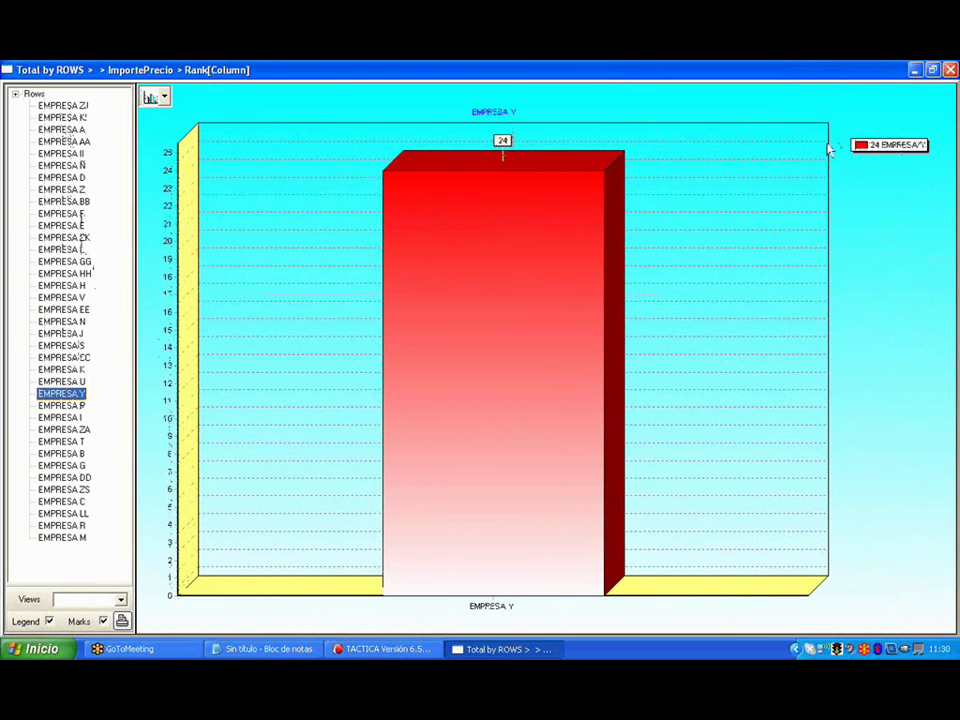
pyautogui.click(949, 70)
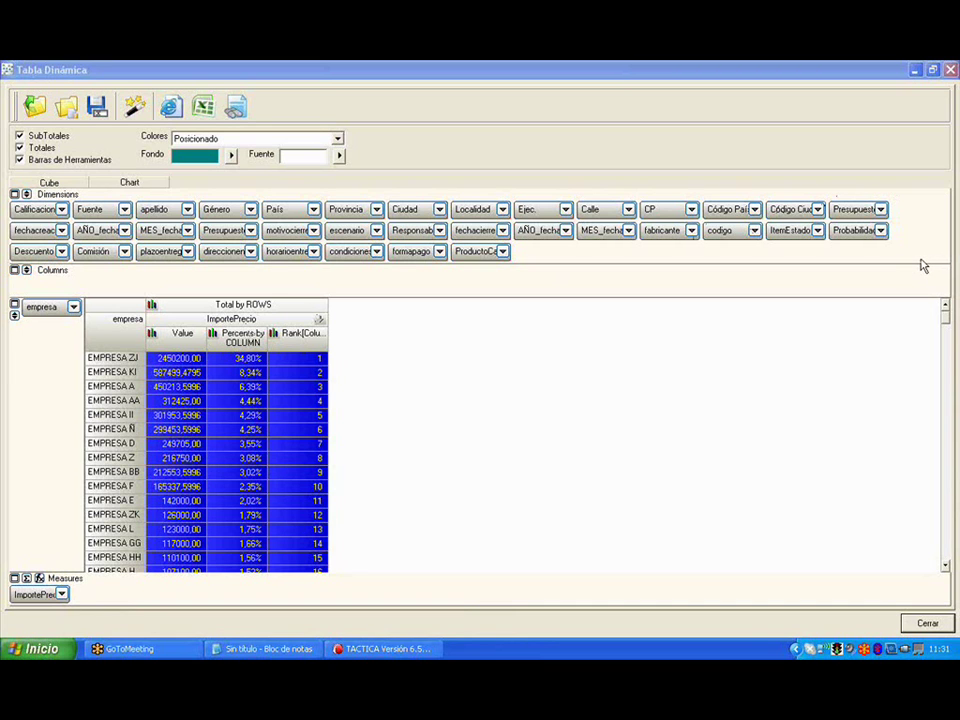
# Add the codigo dimension below empresa in the rows area and expand the companies to compare their product codes
pyautogui.moveTo(720, 230); pyautogui.dragTo(50, 338)
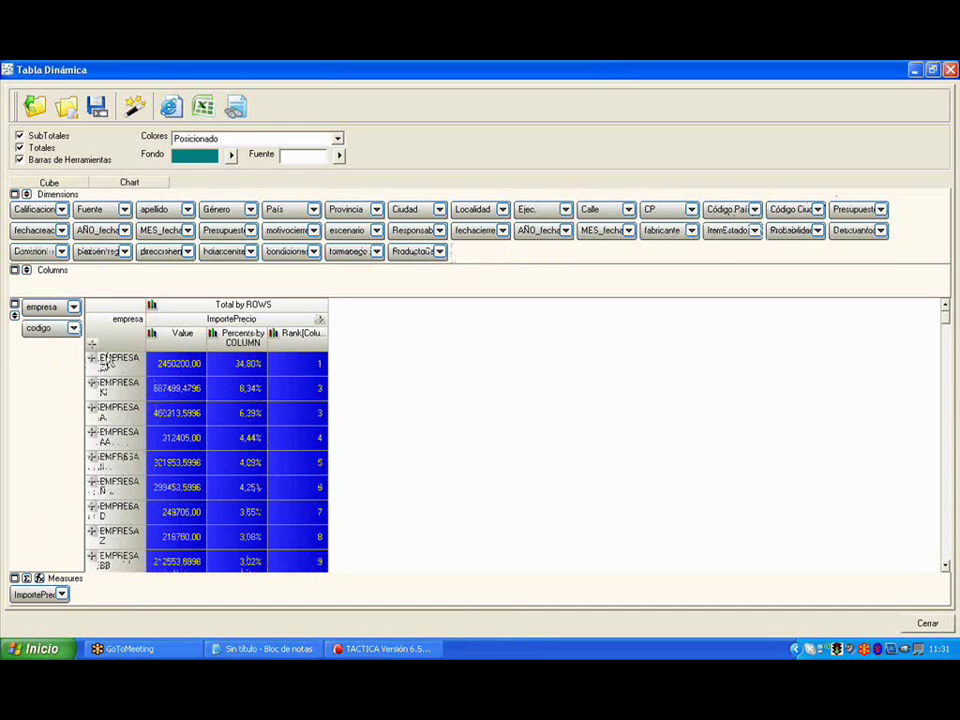
pyautogui.click(92, 359)
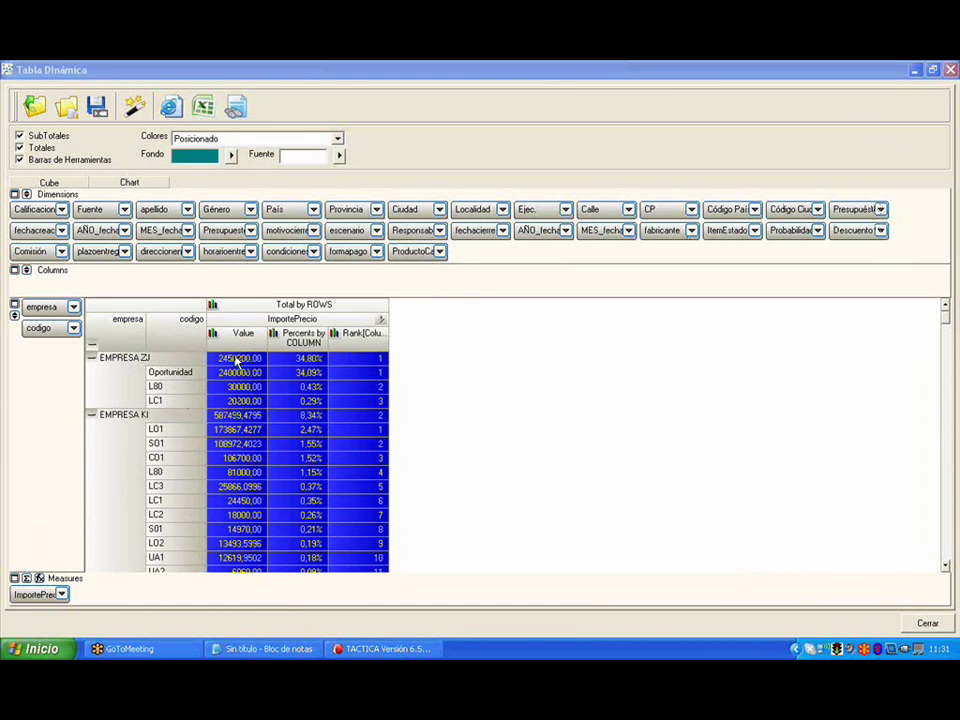
pyautogui.click(170, 430)
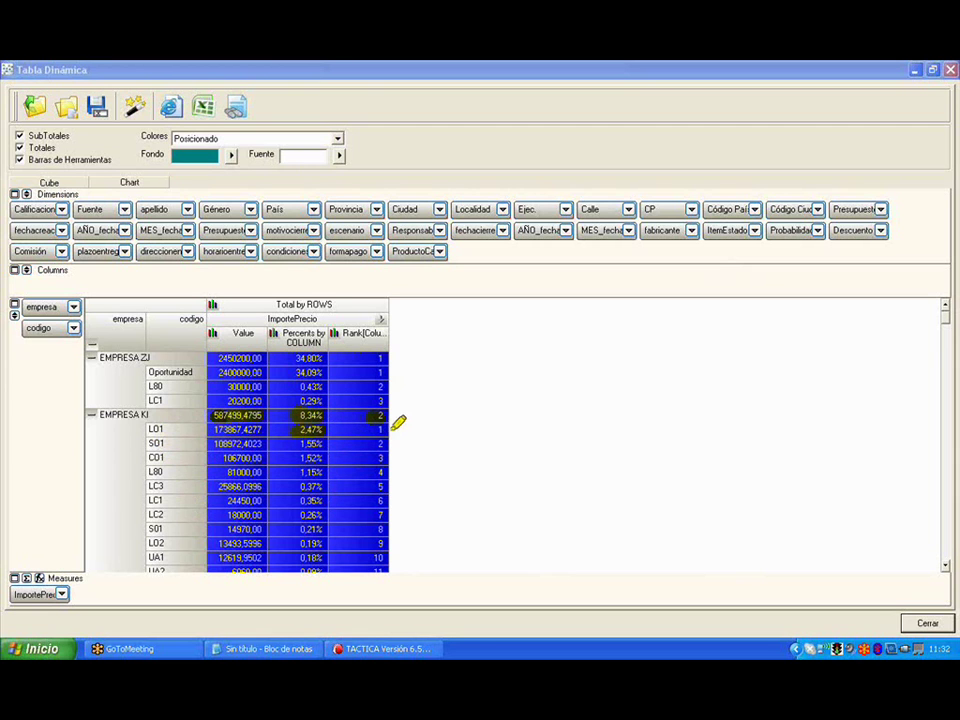
pyautogui.moveTo(384, 420)
pyautogui.mouseDown()
pyautogui.moveTo(398, 500)
pyautogui.moveTo(386, 546)
pyautogui.moveTo(386, 456)
pyautogui.moveTo(401, 456)
pyautogui.mouseUp()
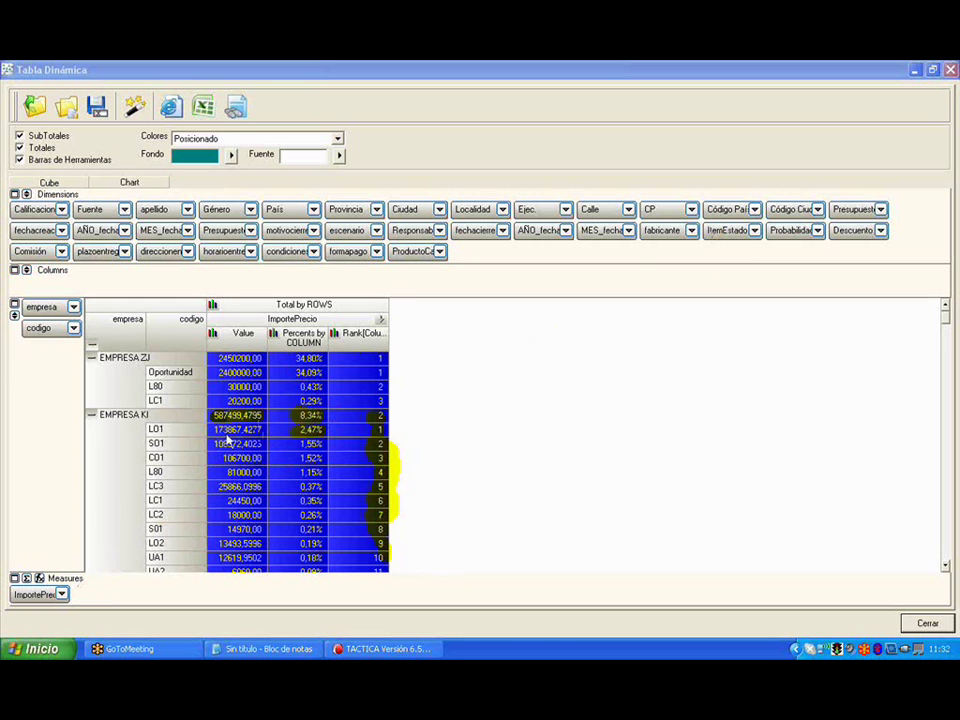
# Enable % by c group for the ImportePrecio measure and compare it with Percents by COLUMN for EMPRESA KI's LO1 code
pyautogui.doubleClick(48, 594)
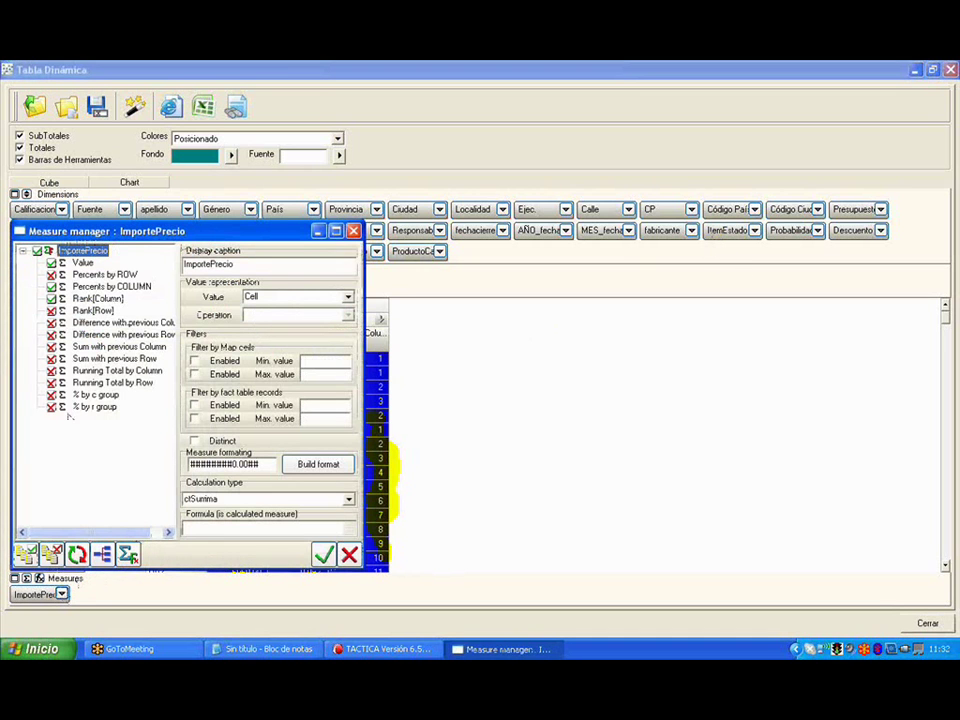
pyautogui.click(62, 396)
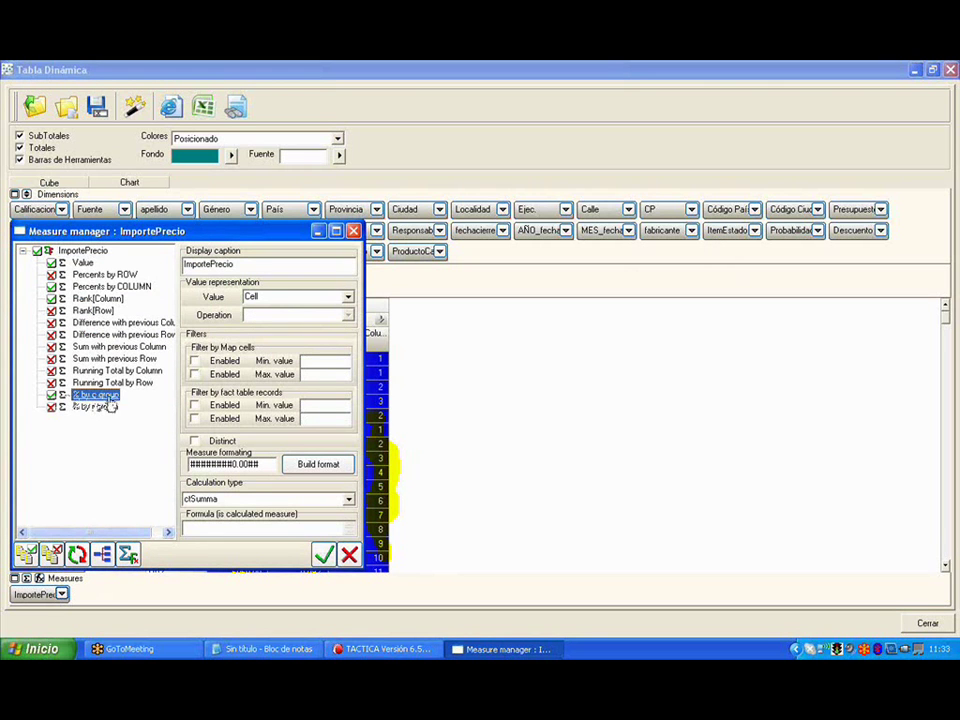
pyautogui.click(323, 554)
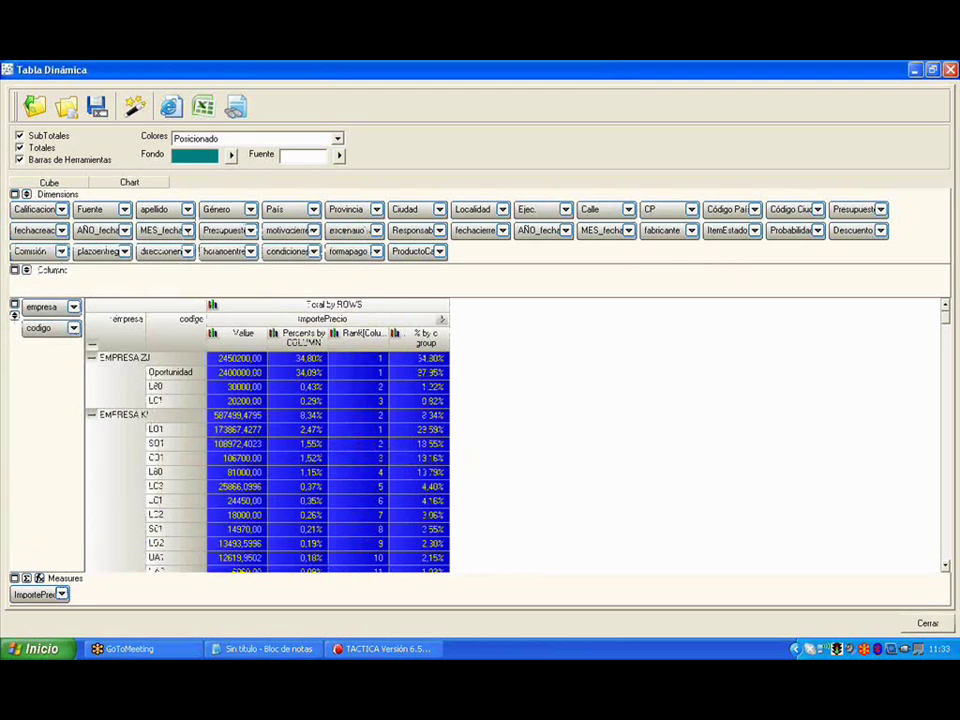
pyautogui.click(315, 429)
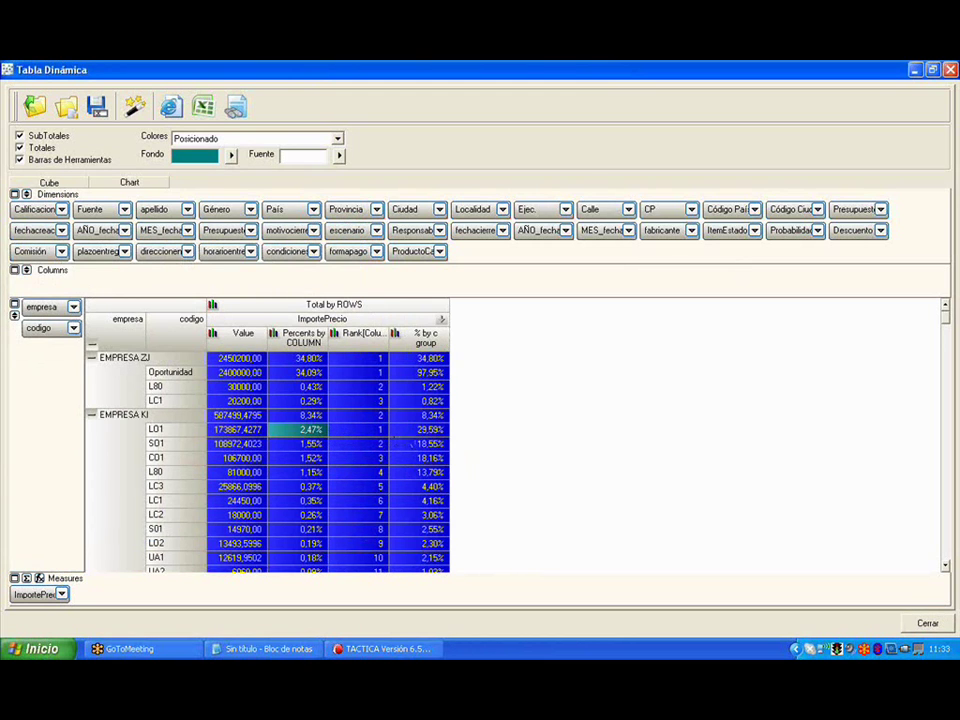
pyautogui.click(428, 430)
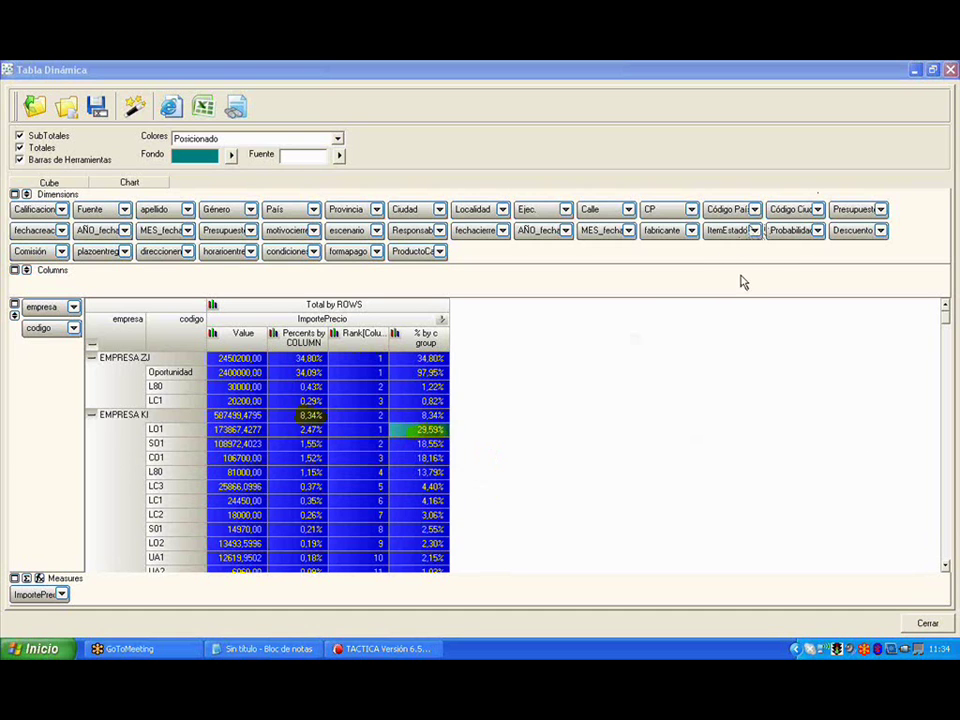
# Place codigo above empresa in the rows area and expand code LO1 to examine its companies' share
pyautogui.moveTo(40, 328)
pyautogui.mouseDown()
pyautogui.moveTo(53, 311)
pyautogui.moveTo(42, 307)
pyautogui.mouseUp()
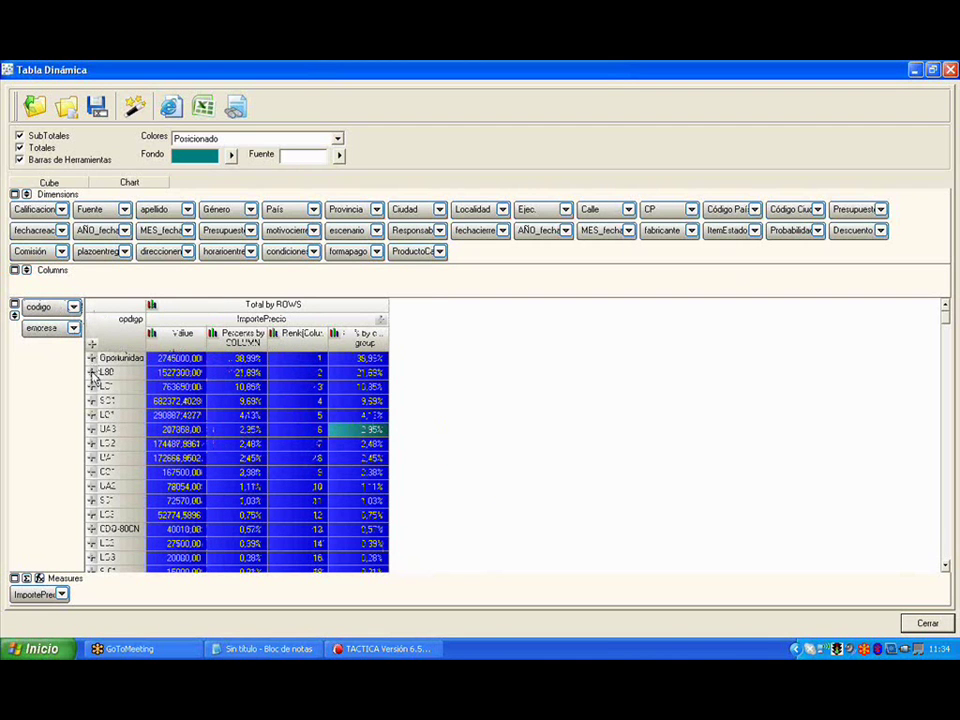
pyautogui.click(91, 414)
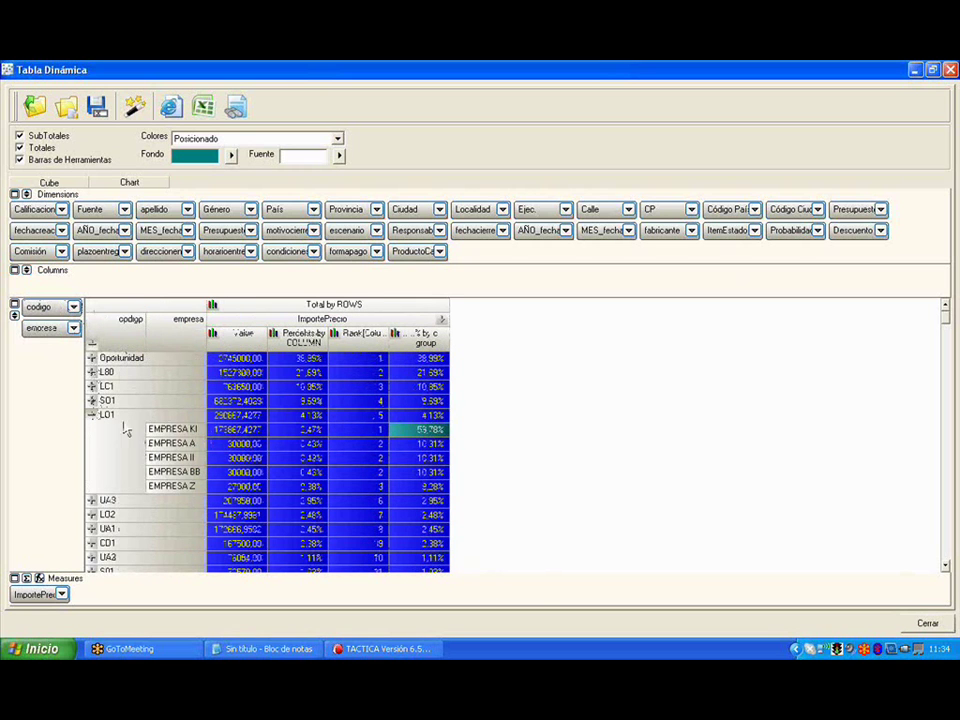
pyautogui.click(306, 415)
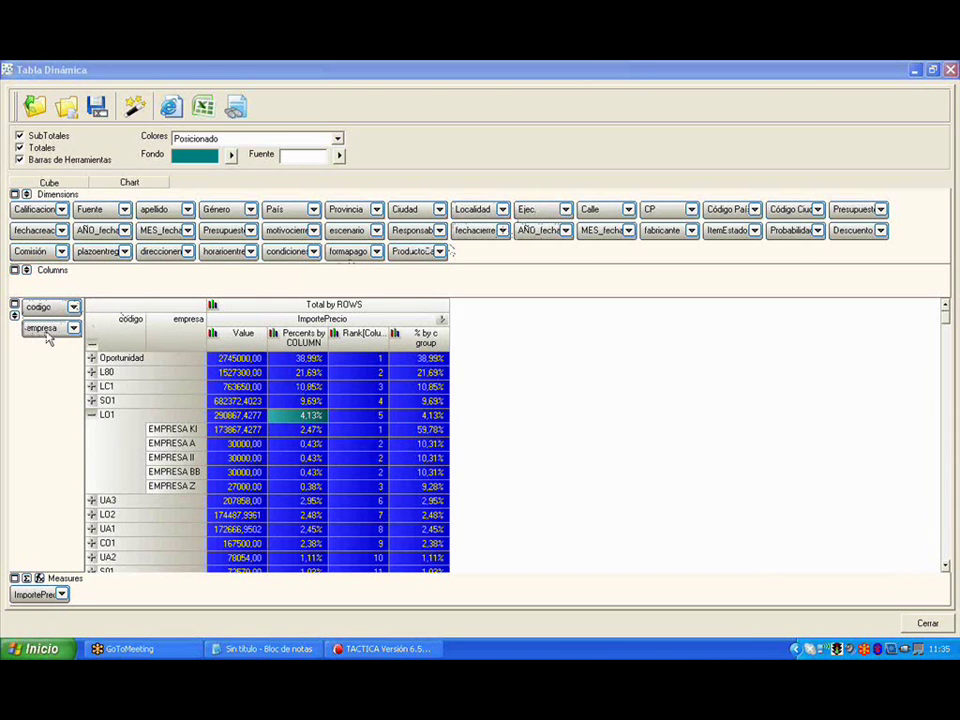
# Move empresa above codigo in the rows area and restore codigo as the first row level
pyautogui.moveTo(37, 338); pyautogui.dragTo(40, 308)
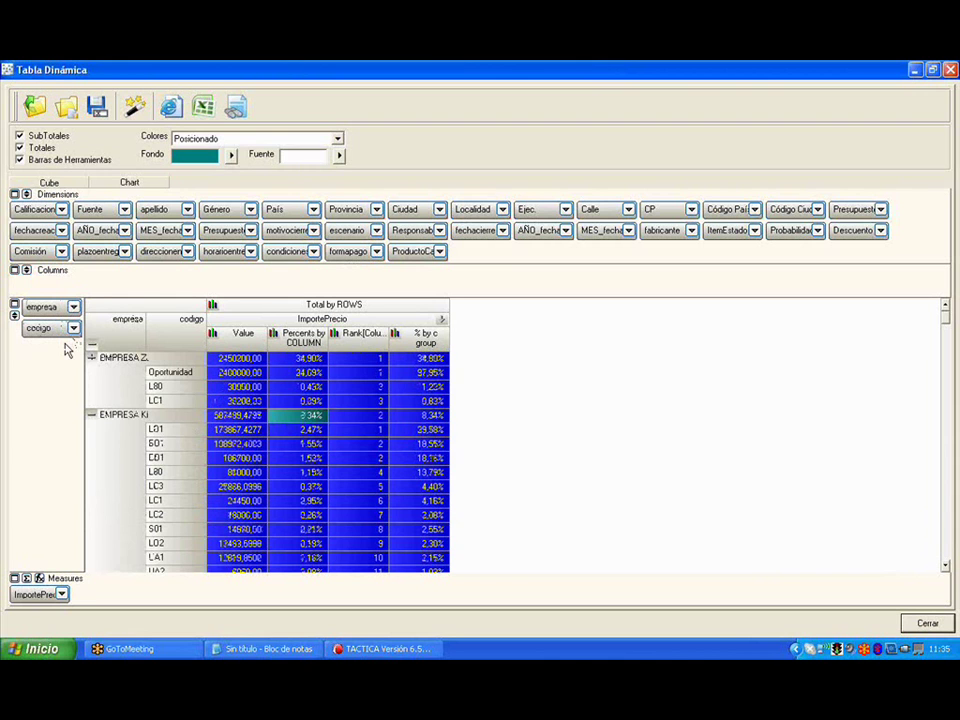
pyautogui.click(52, 328)
pyautogui.moveTo(57, 330); pyautogui.dragTo(48, 306)
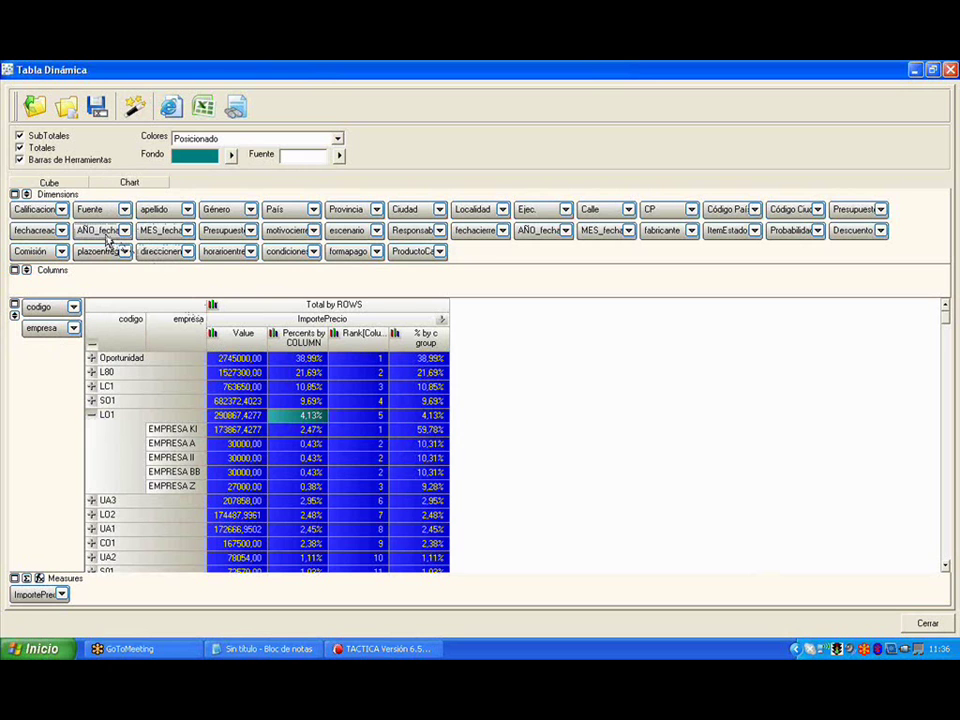
# Add AÑO_fechacreacion and MES_fechacreacion to the columns area to break the amounts down by creation year and month
pyautogui.moveTo(110, 234); pyautogui.dragTo(80, 285)
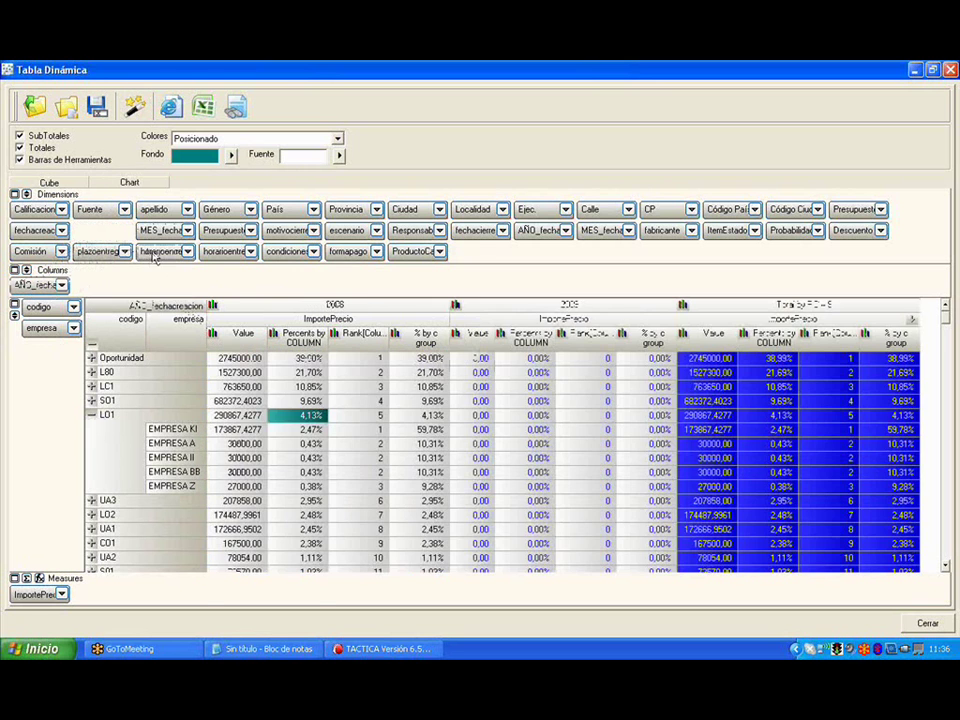
pyautogui.moveTo(108, 229); pyautogui.dragTo(102, 284)
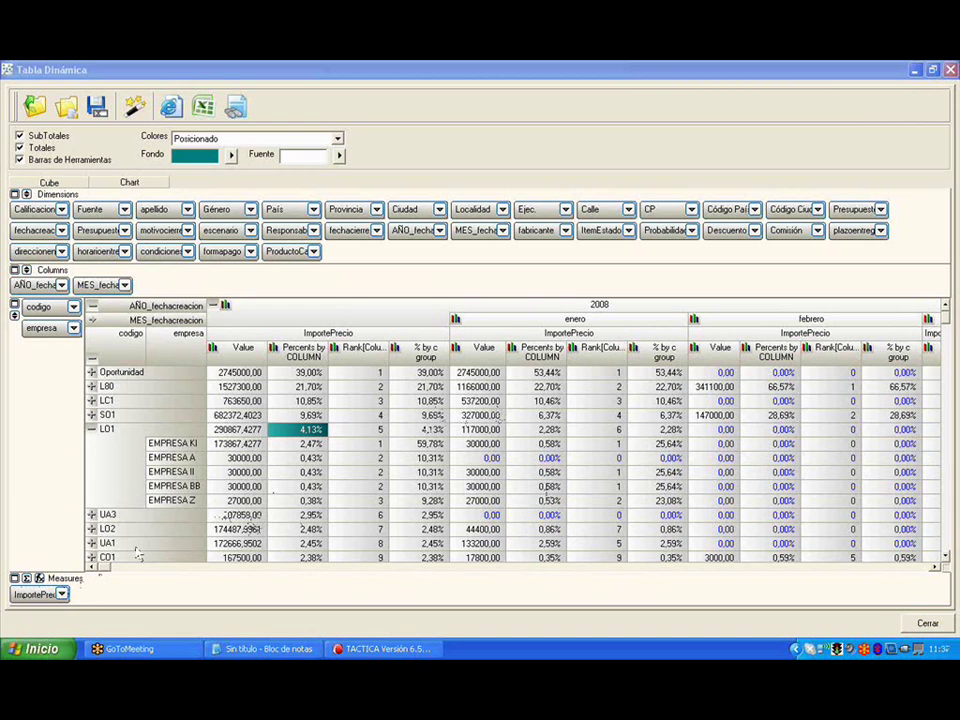
# Review the calculation options available for the ImportePrecio measure and close the measure manager without changes
pyautogui.click(61, 594)
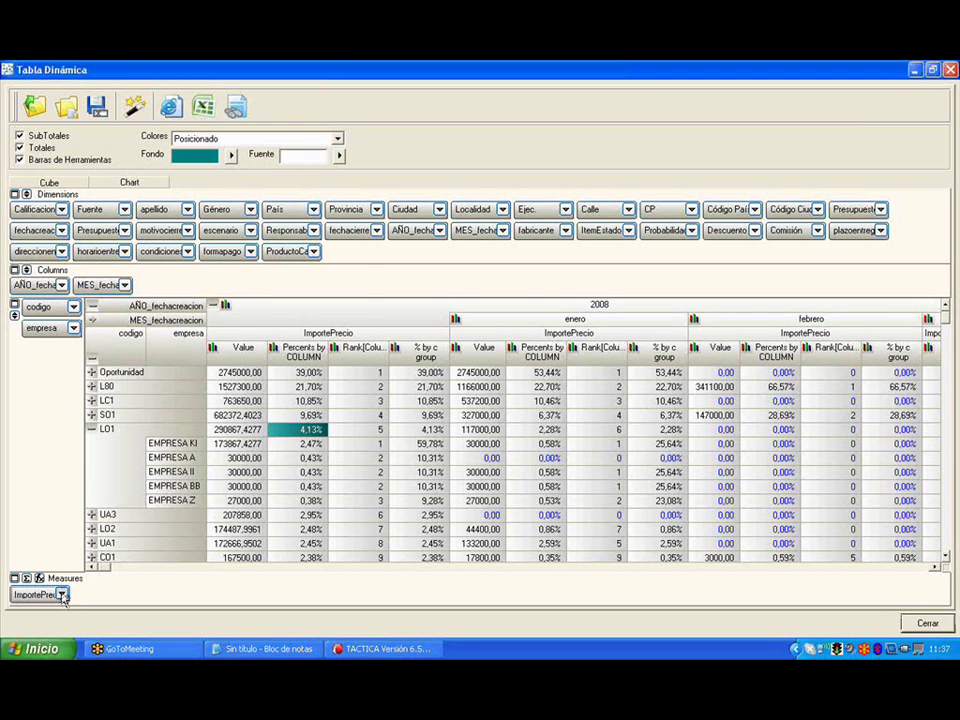
pyautogui.click(62, 312)
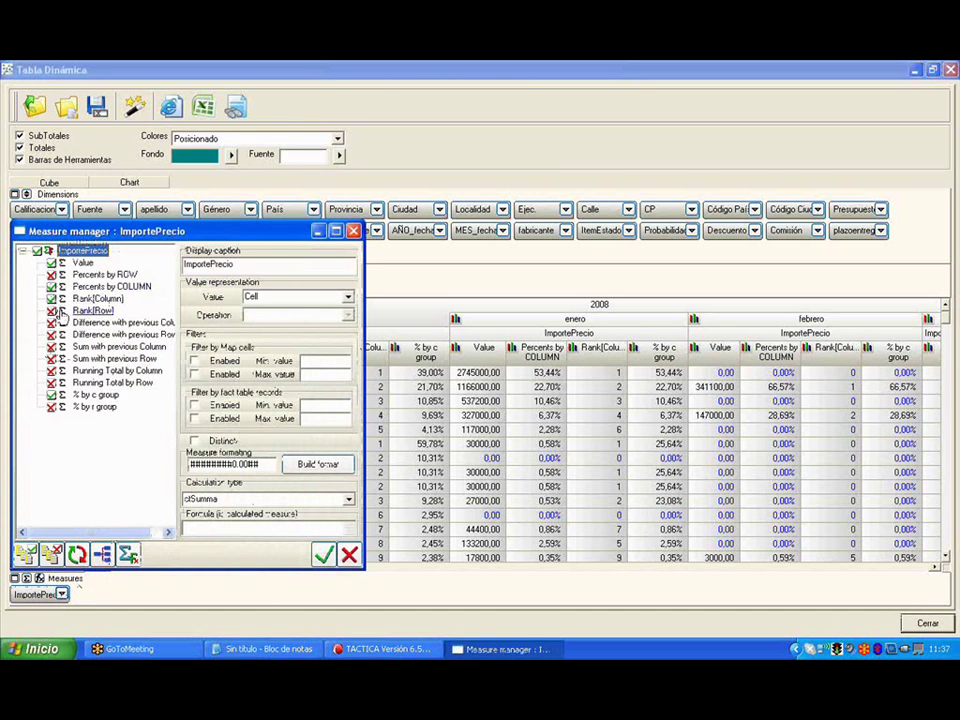
pyautogui.click(63, 301)
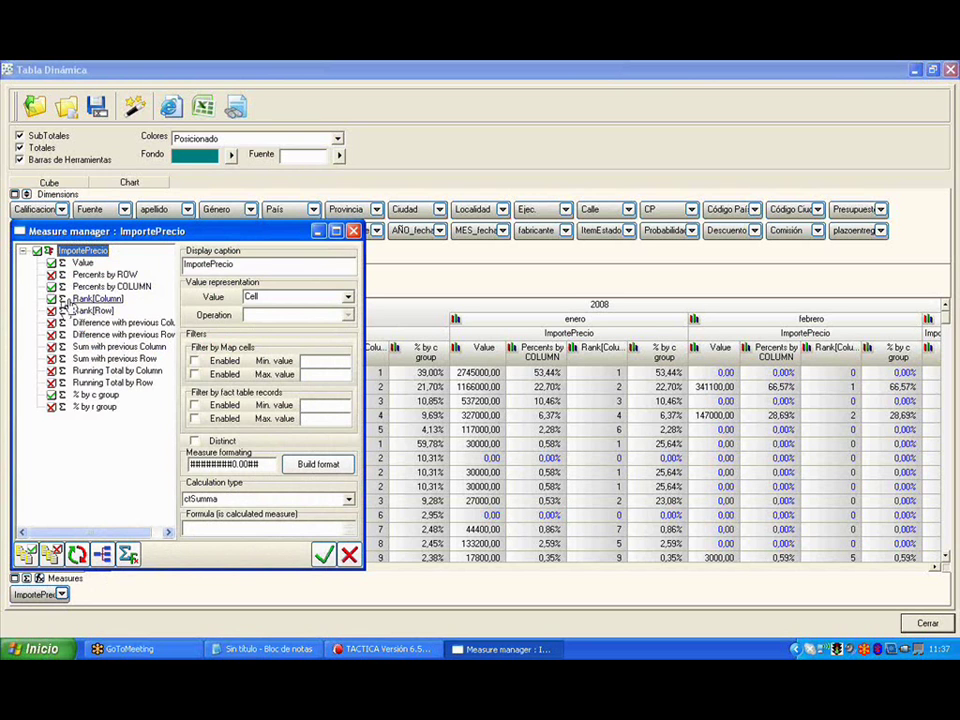
pyautogui.click(131, 288)
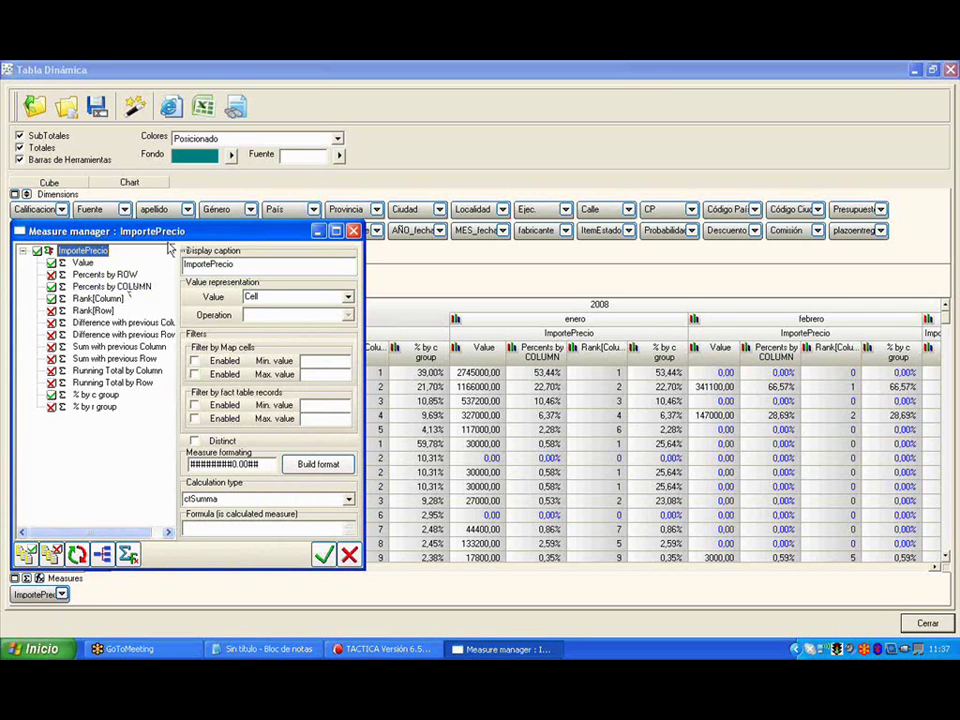
pyautogui.click(353, 233)
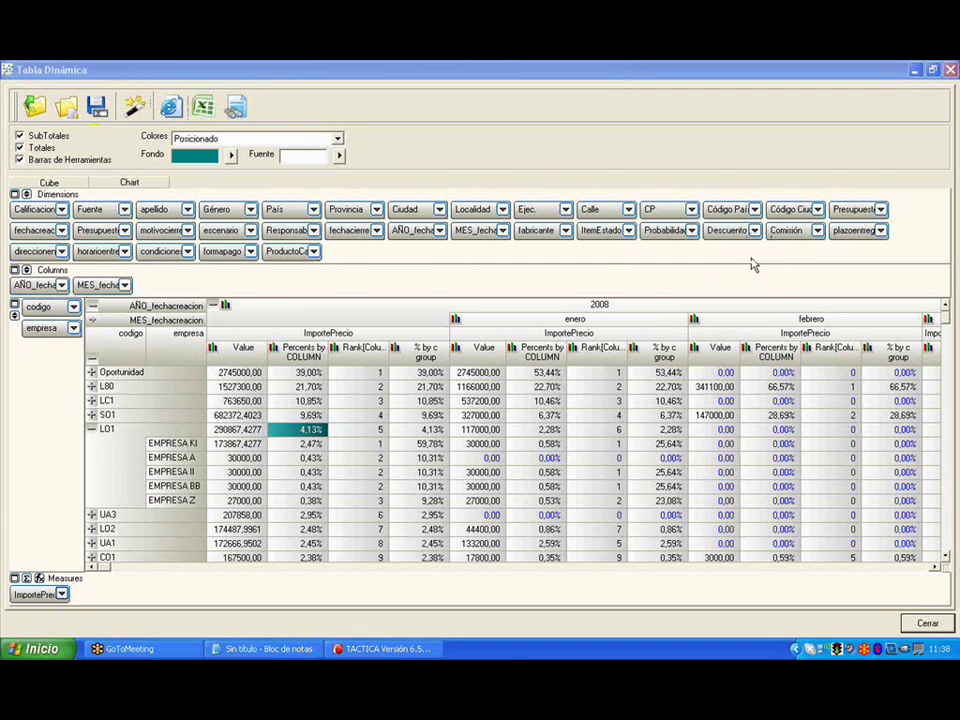
# Save the pivot table under the name Cruce Codigo Empresa por Fechas and acknowledge the save message
pyautogui.click(96, 106)
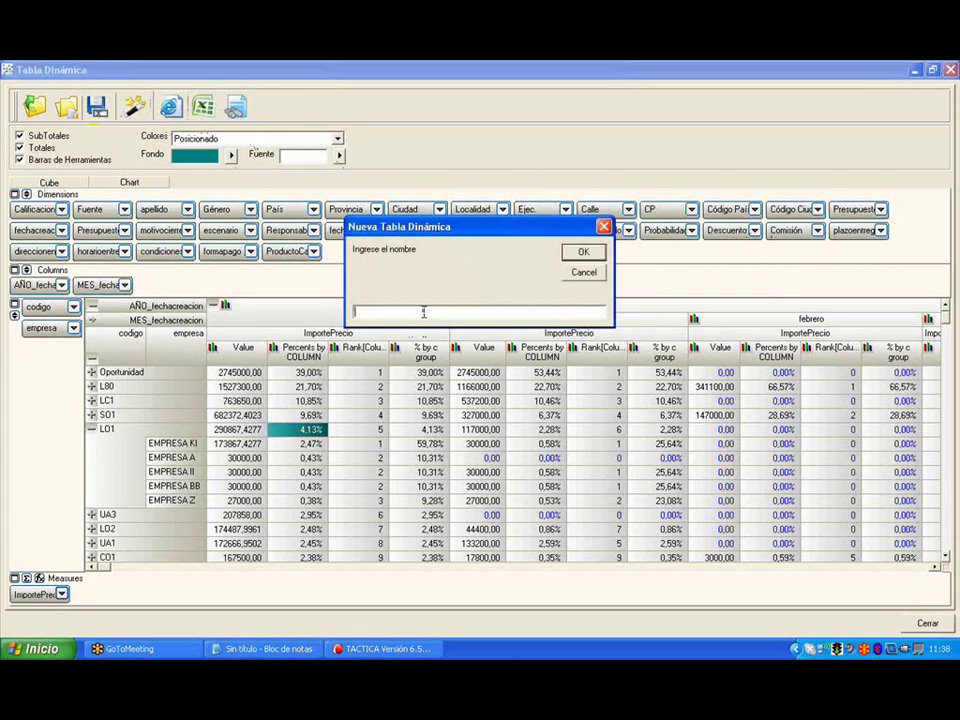
pyautogui.write('Cruce,Cód')
pyautogui.write('igo,empresa')
pyautogui.press('BackSpace')
pyautogui.press('BackSpace')
pyautogui.press('BackSpace')
pyautogui.press('BackSpace')
pyautogui.press('BackSpace')
pyautogui.press('BackSpace')
pyautogui.press('BackSpace')
pyautogui.write('Empre')
pyautogui.write('sa,pro')
pyautogui.write(',Fechas...')
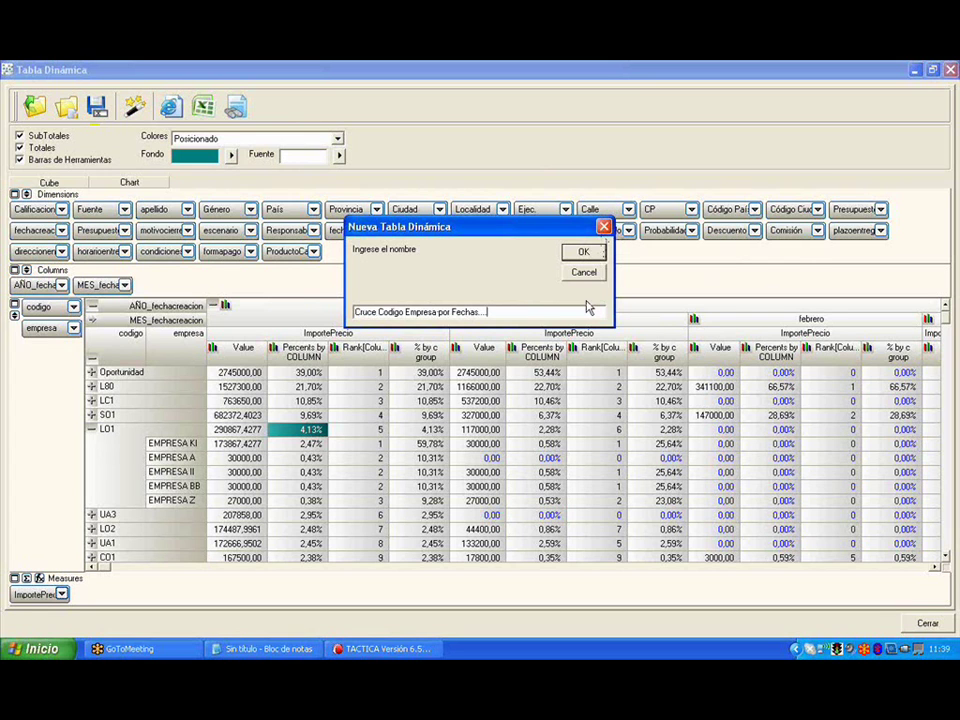
pyautogui.press('BackSpace')
pyautogui.press('BackSpace')
pyautogui.click(585, 252)
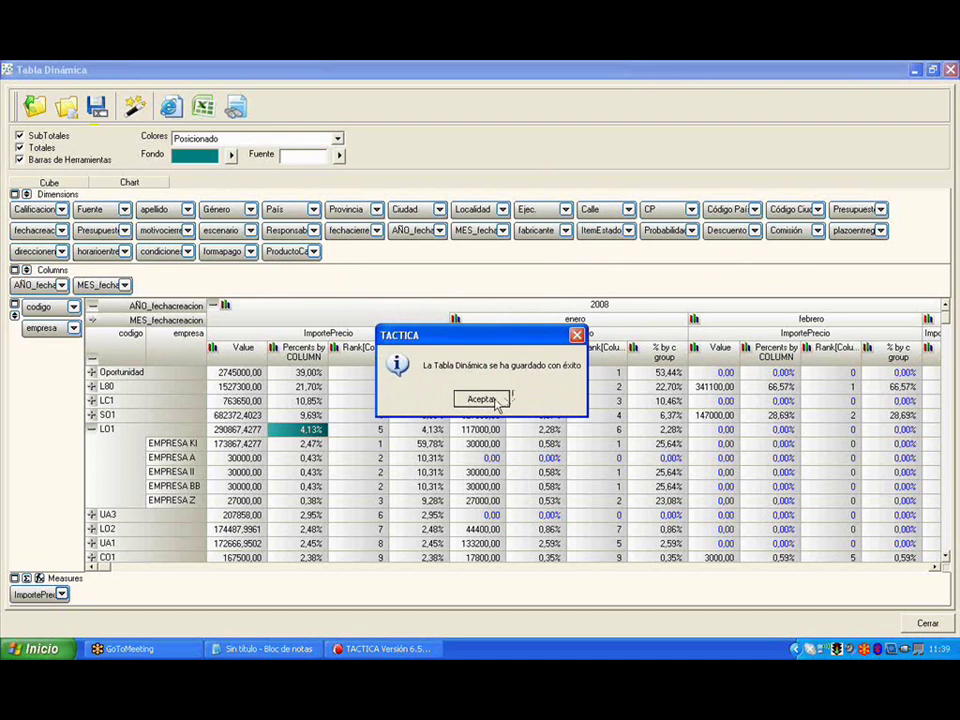
pyautogui.click(478, 397)
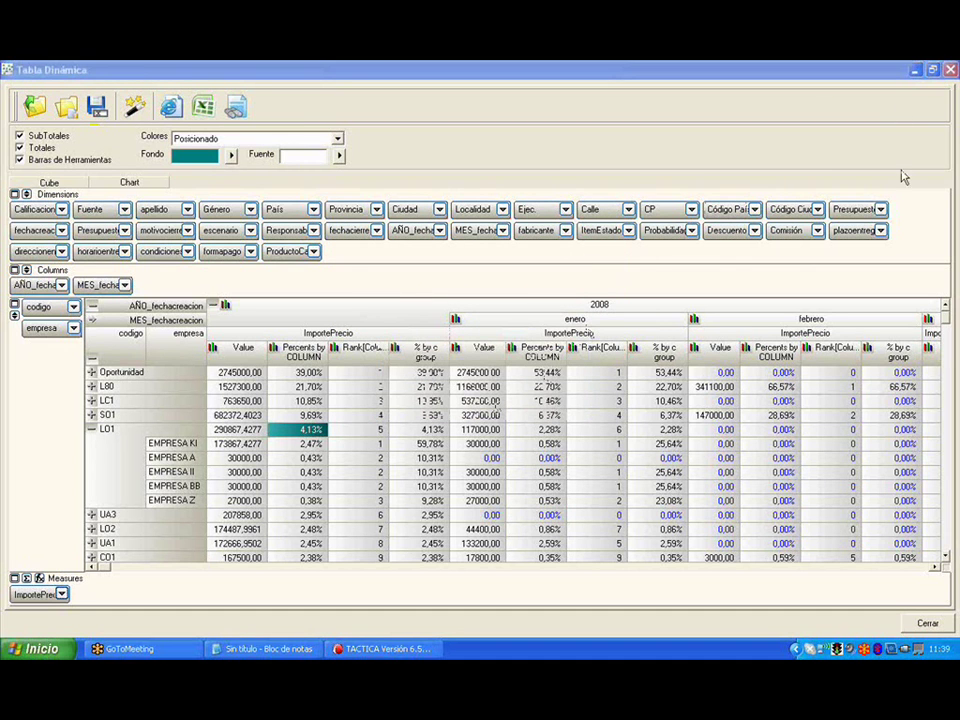
# Close the pivot table, go to the Empresas module, and reopen the saved Cruce Codigo Empresa por Fechas in Tabla Dinámica
pyautogui.click(950, 70)
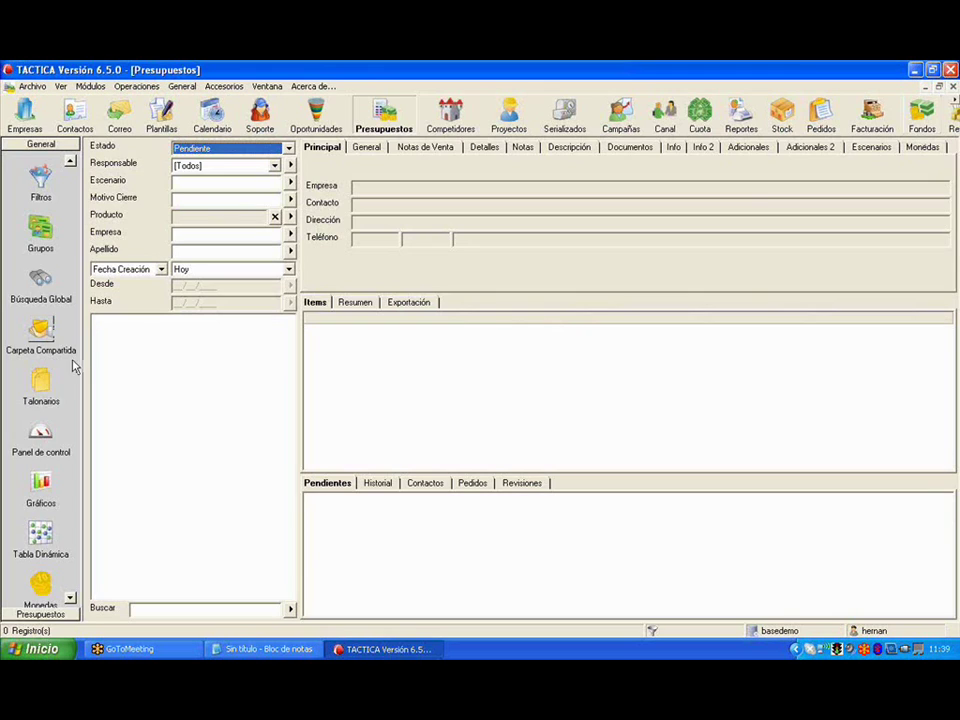
pyautogui.click(25, 115)
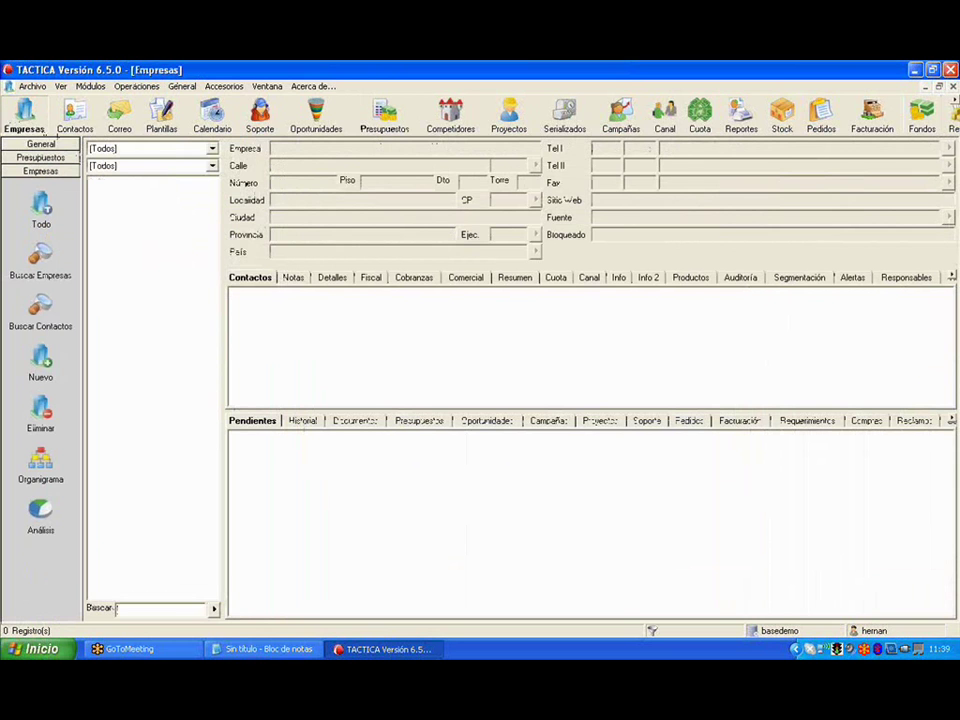
pyautogui.click(186, 88)
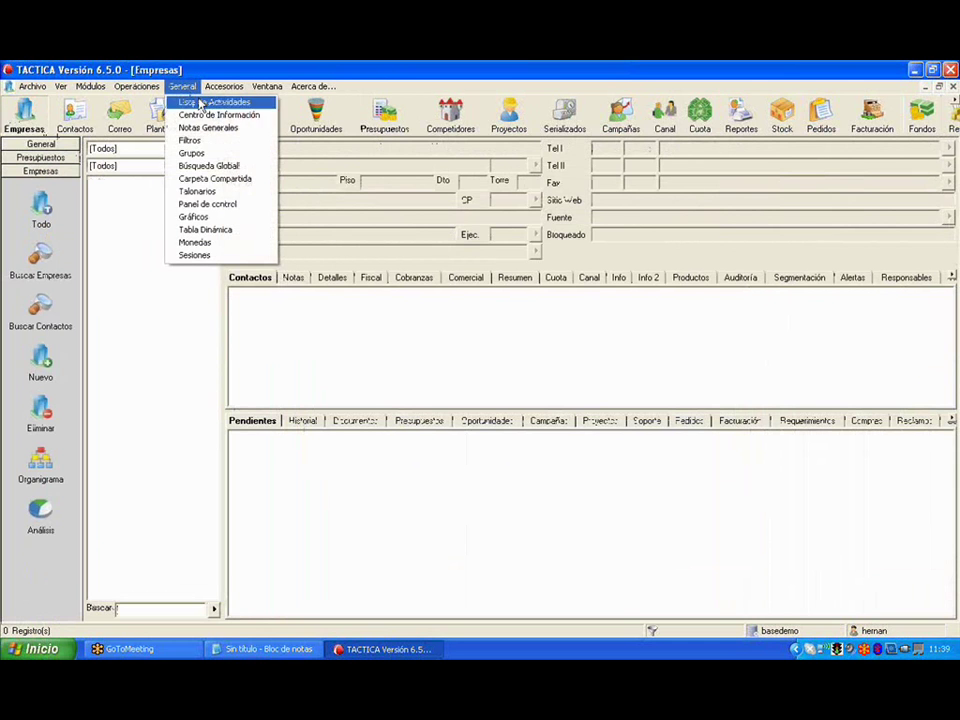
pyautogui.click(240, 229)
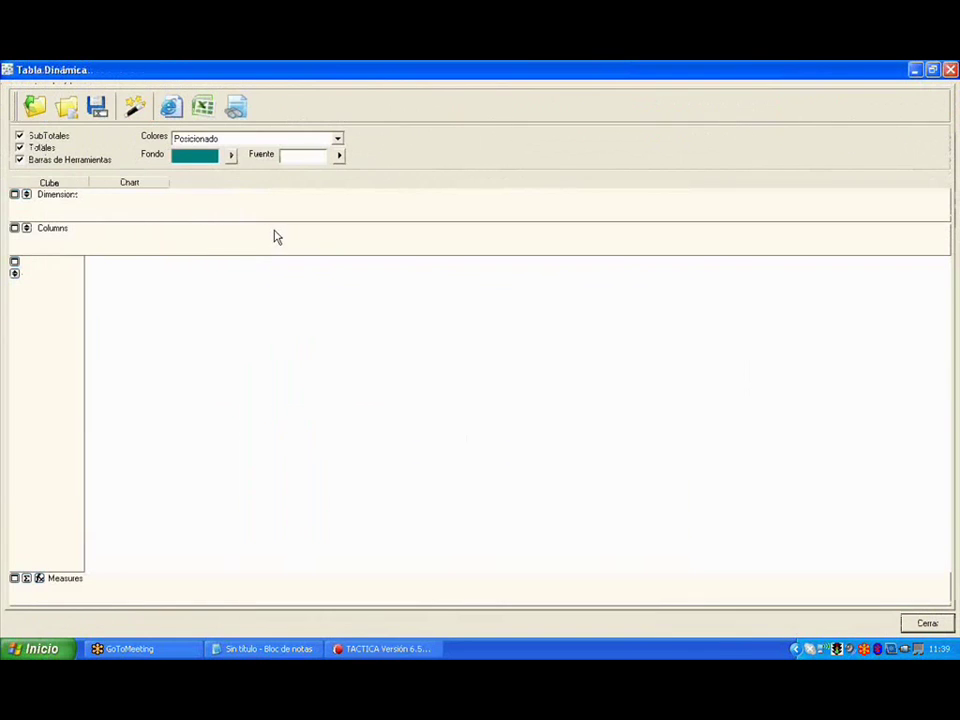
pyautogui.click(44, 119)
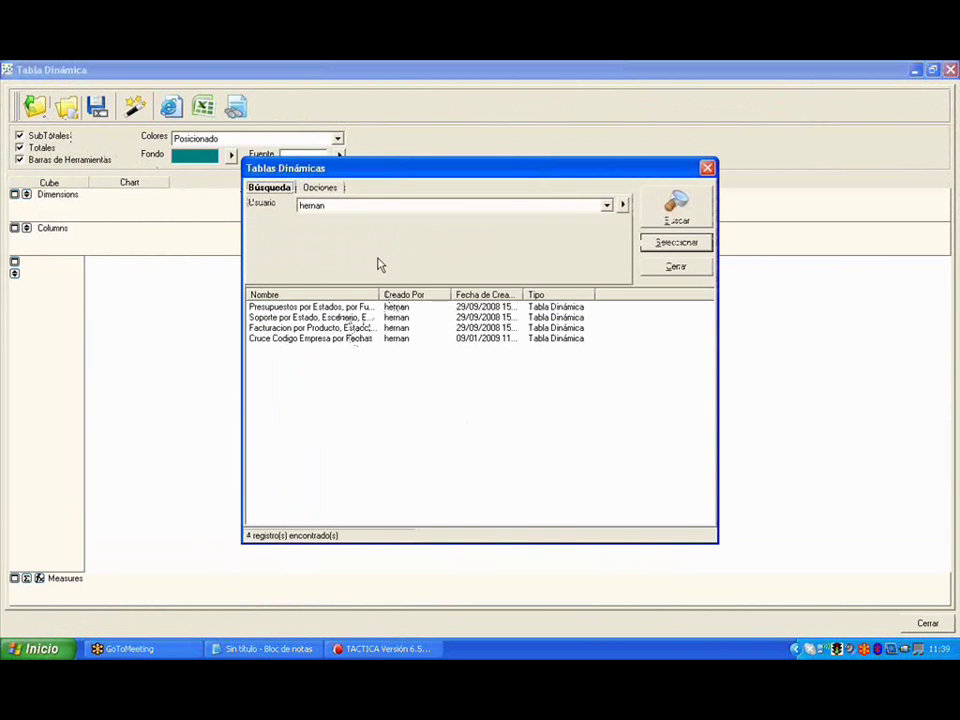
pyautogui.click(362, 340)
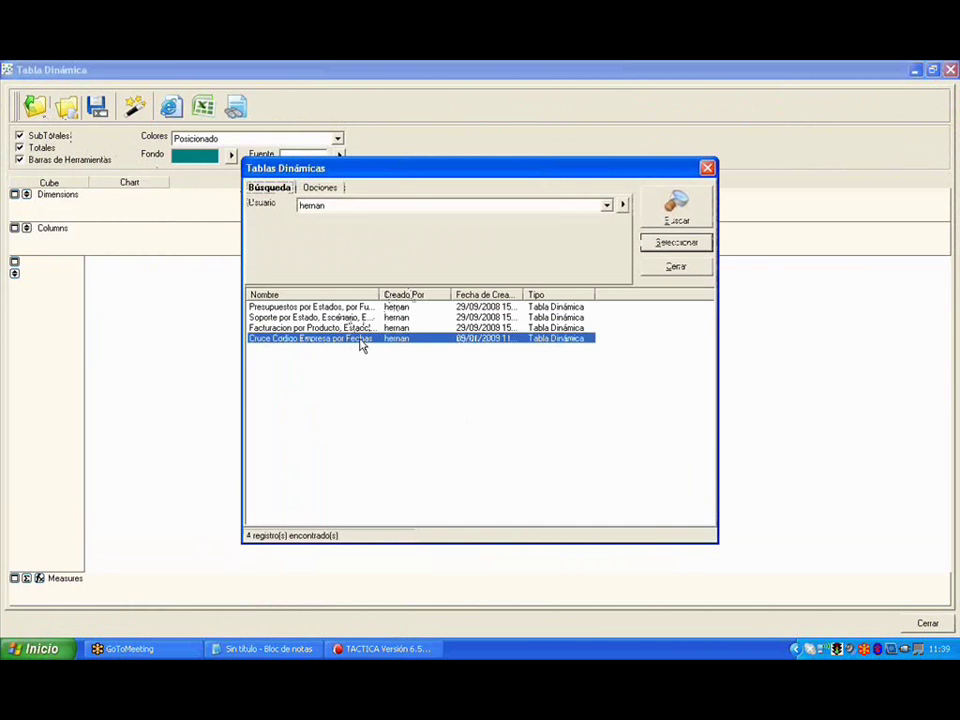
pyautogui.doubleClick(361, 340)
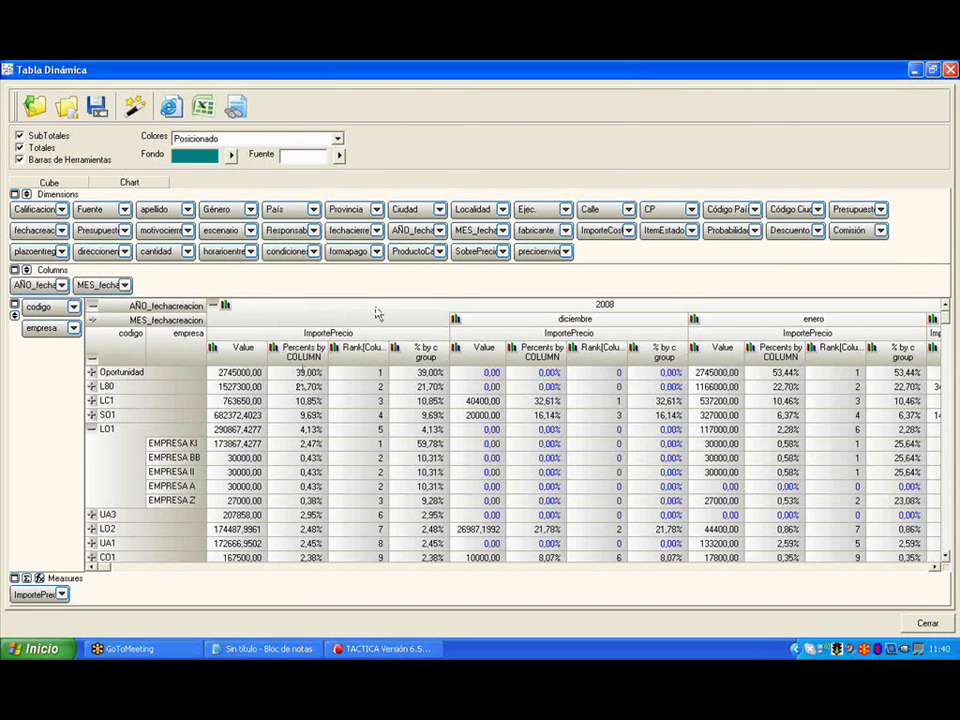
# Open a maximized print preview of the pivot table using doPDF v6 on vertical A4 and look through its pages
pyautogui.click(237, 106)
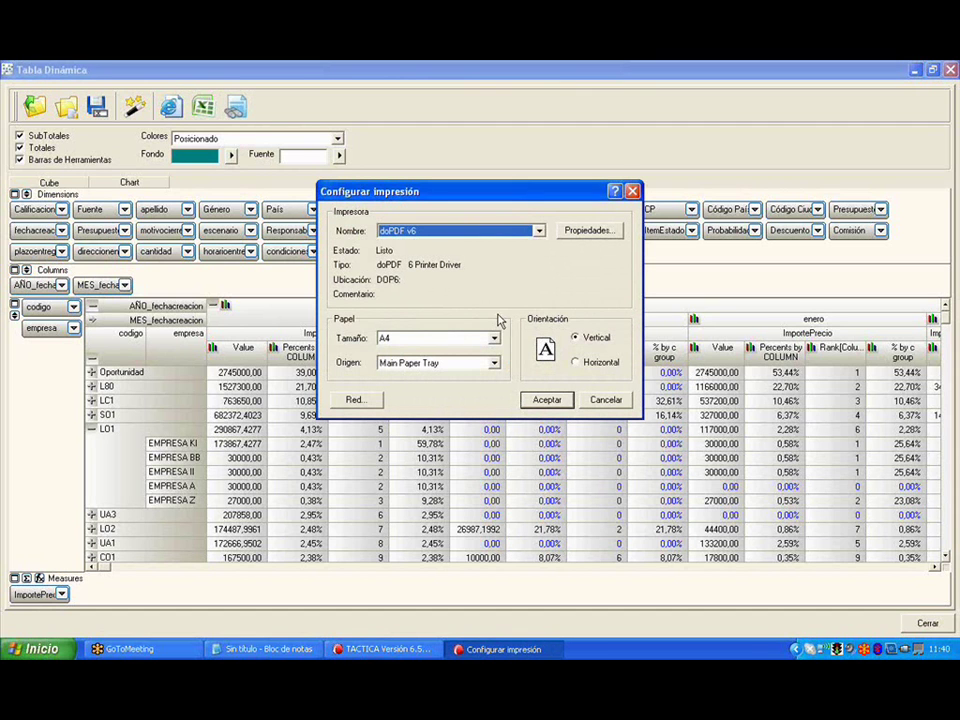
pyautogui.click(563, 404)
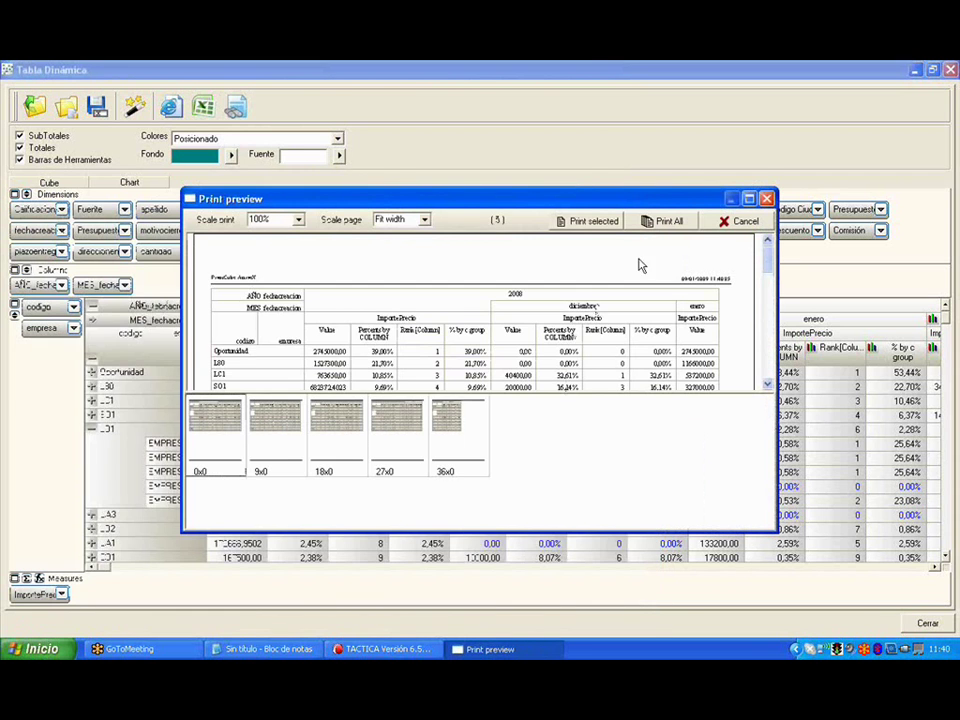
pyautogui.doubleClick(654, 199)
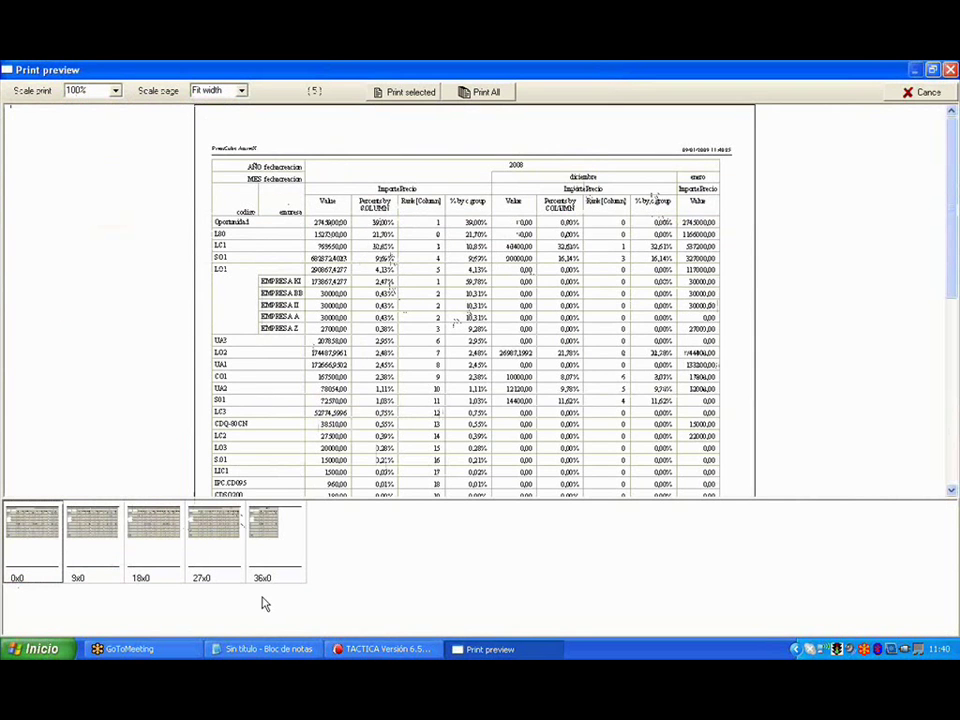
pyautogui.click(261, 525)
pyautogui.click(223, 546)
pyautogui.click(152, 557)
pyautogui.click(111, 553)
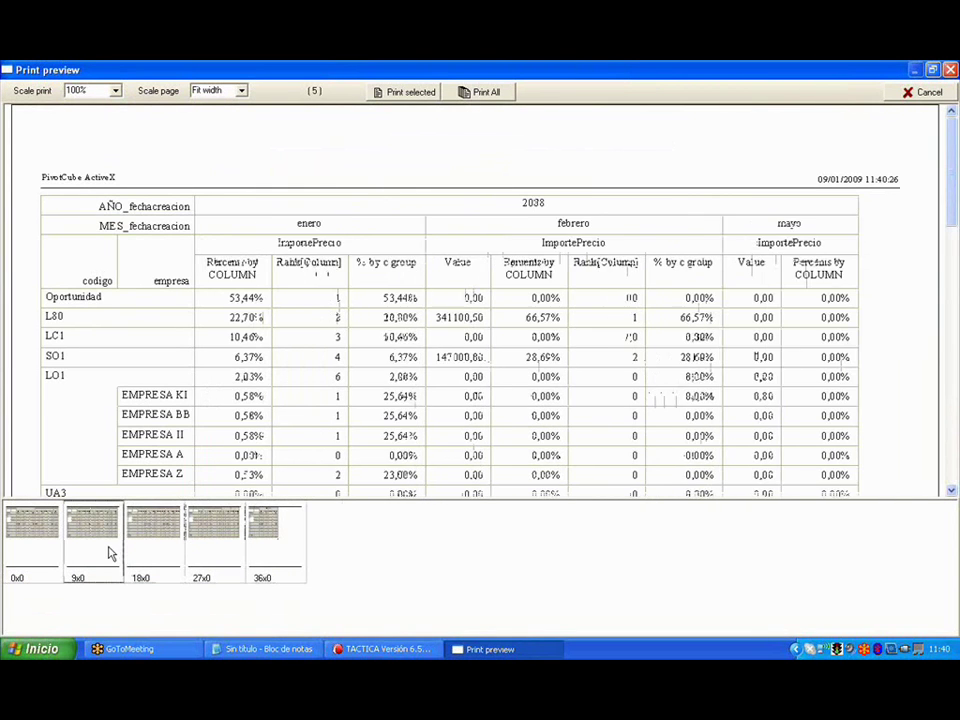
pyautogui.click(58, 553)
pyautogui.click(242, 553)
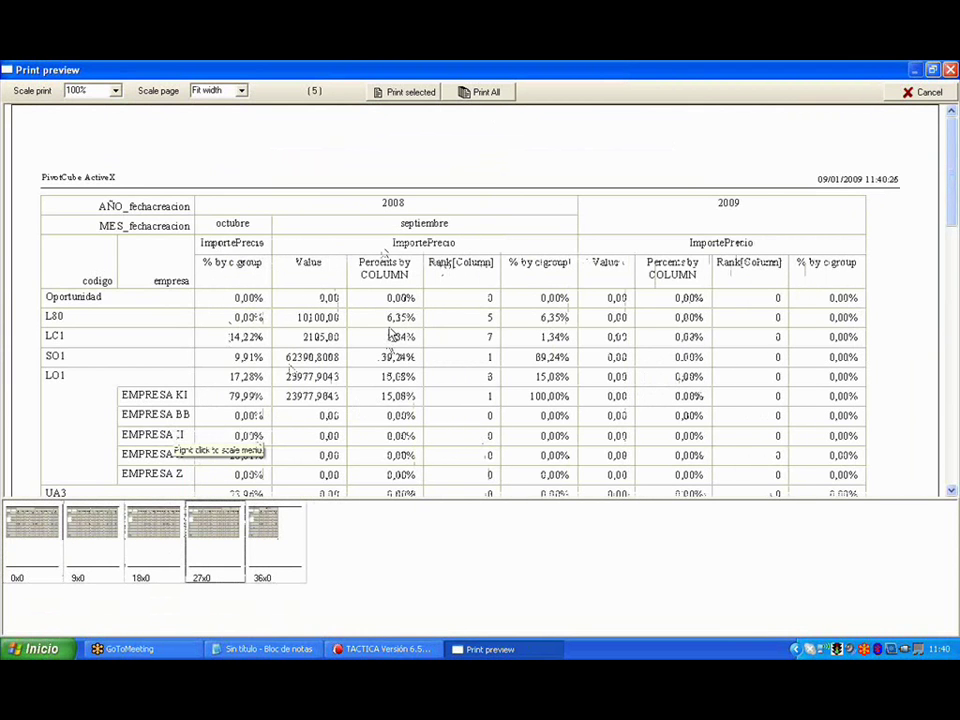
# Print preview pages 0x0 and 9x0 to a PDF under the proposed file name, then close the PDF and the preview
pyautogui.click(92, 530)
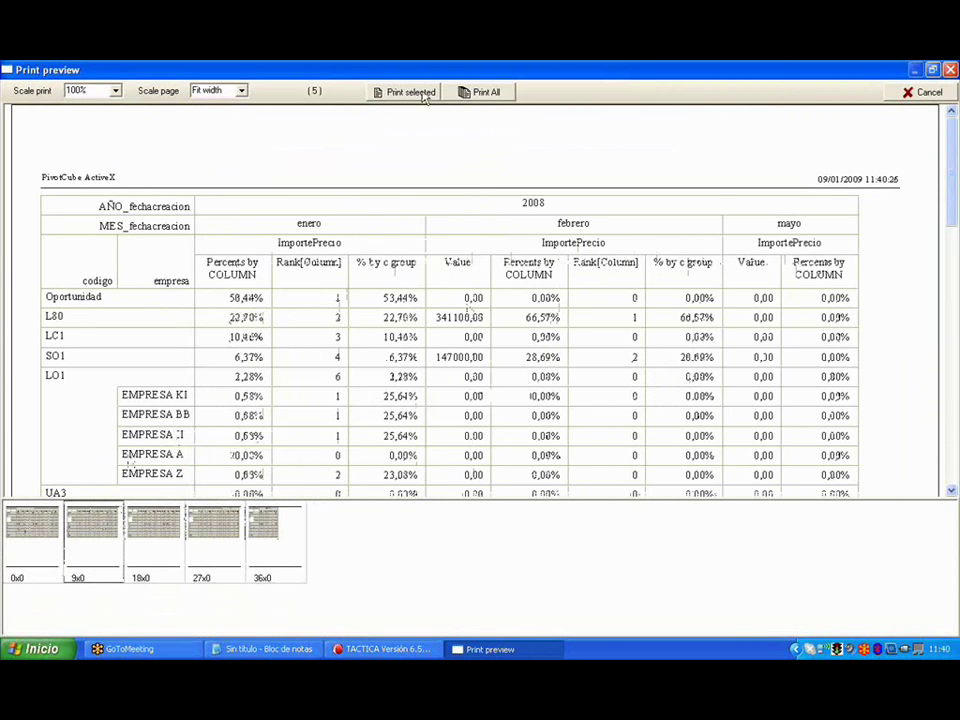
pyautogui.click(37, 520)
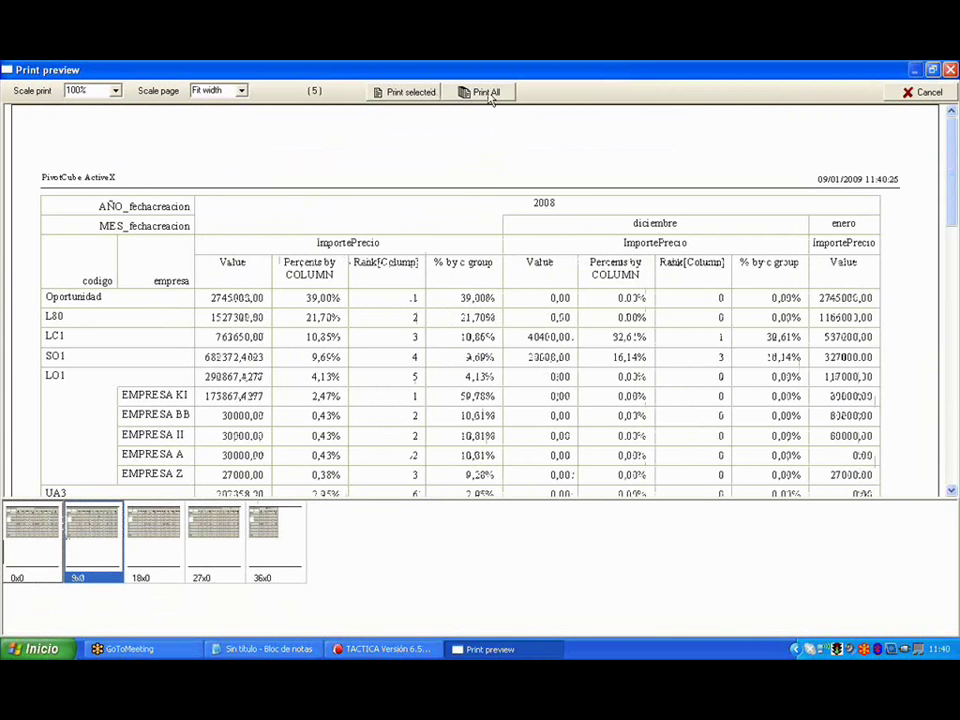
pyautogui.click(411, 92)
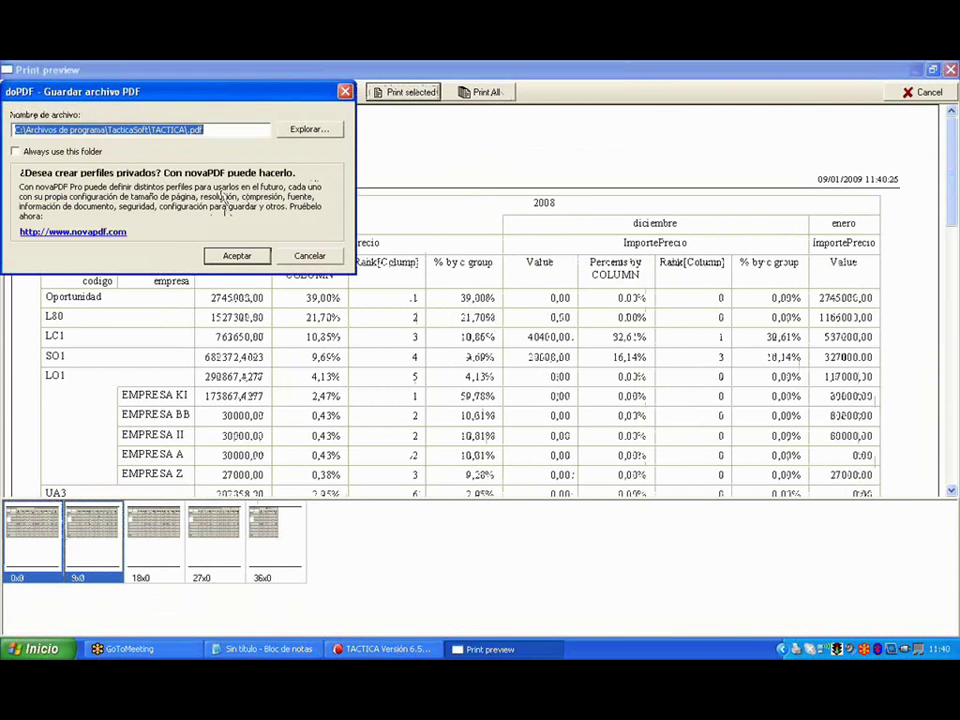
pyautogui.click(236, 256)
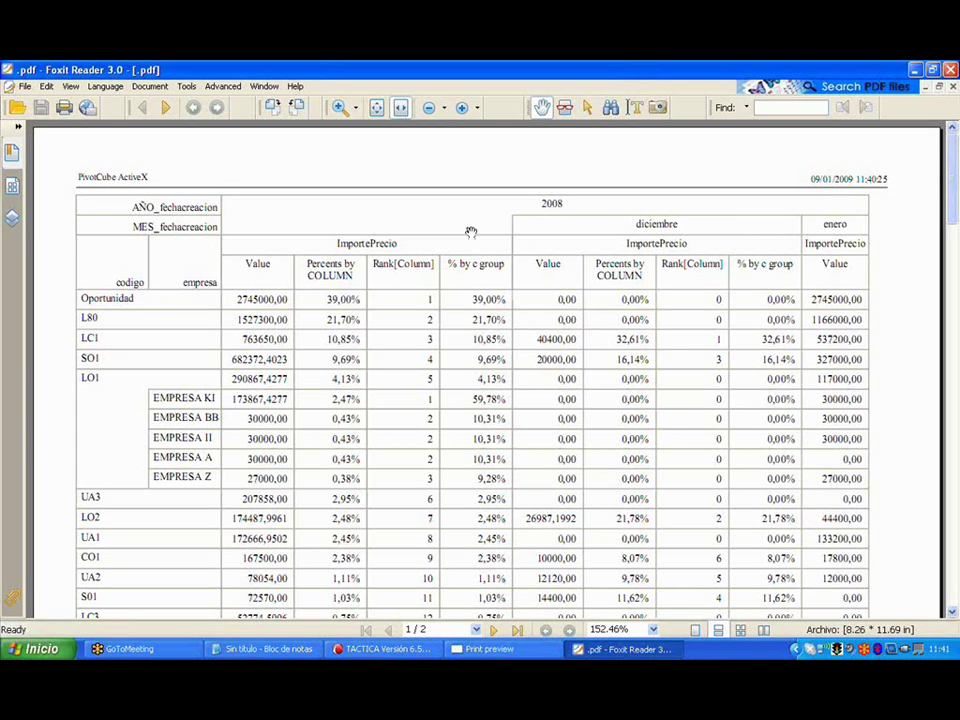
pyautogui.click(950, 70)
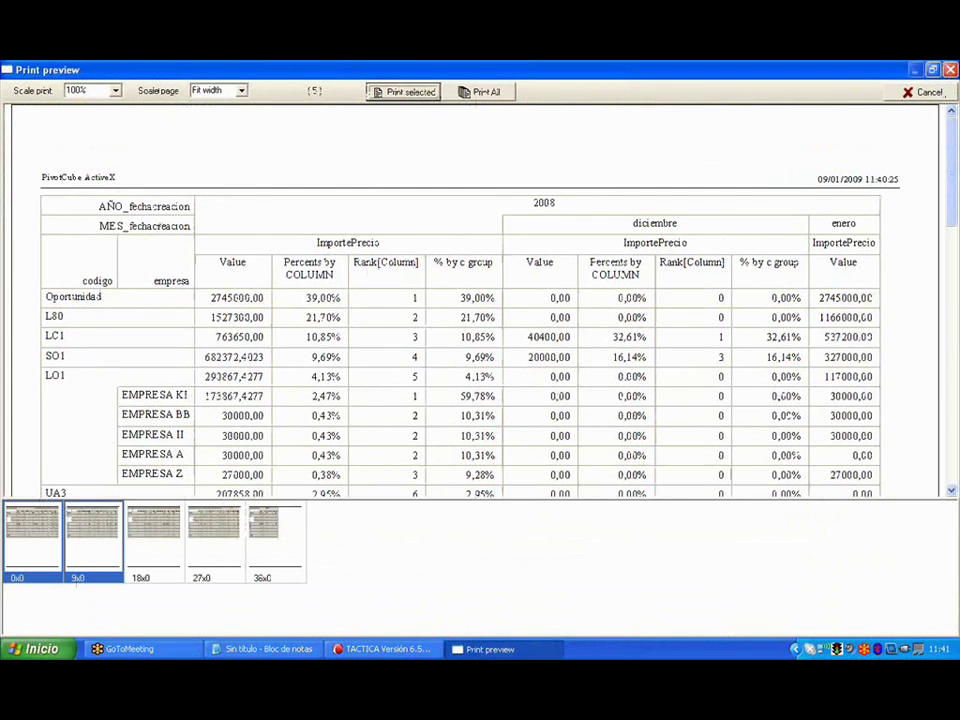
pyautogui.click(952, 72)
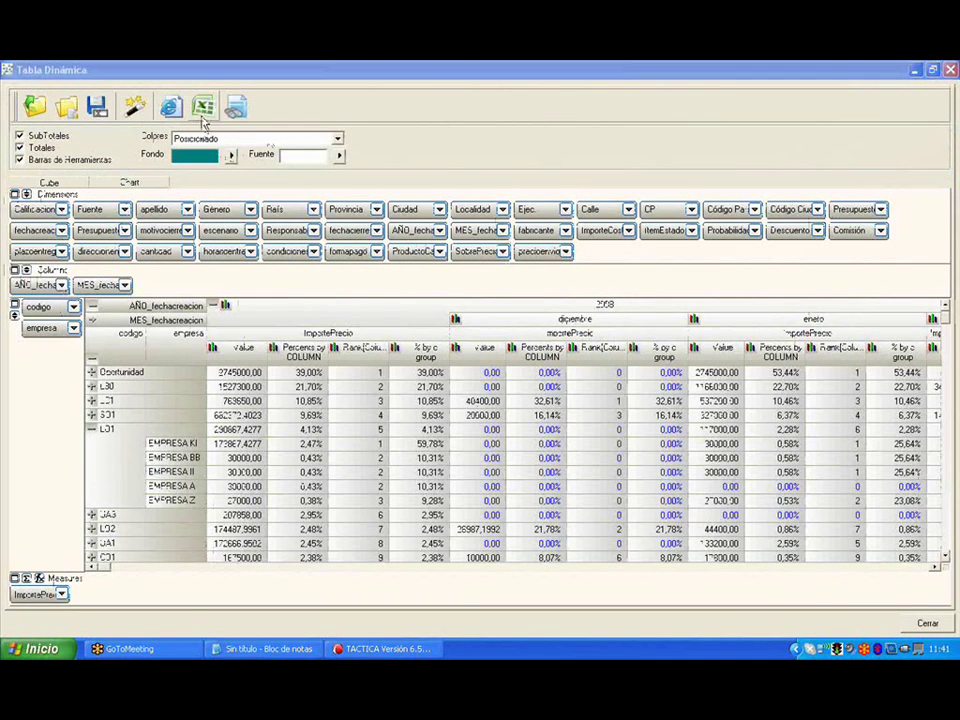
# Export the pivot table as an Excel workbook to Mis documentos
pyautogui.click(203, 107)
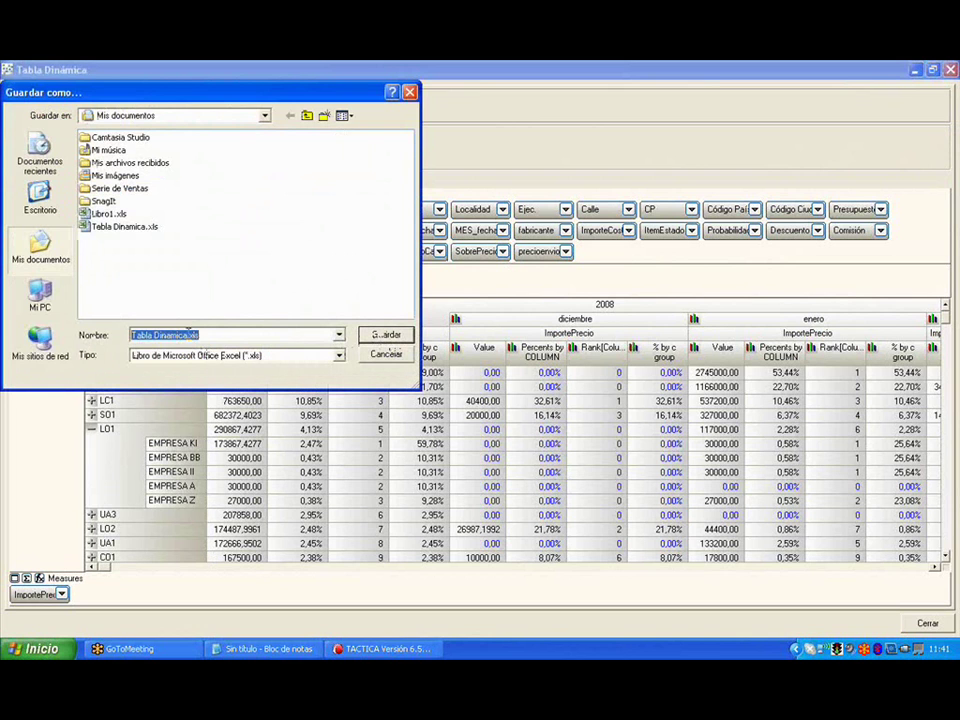
pyautogui.press('Left')
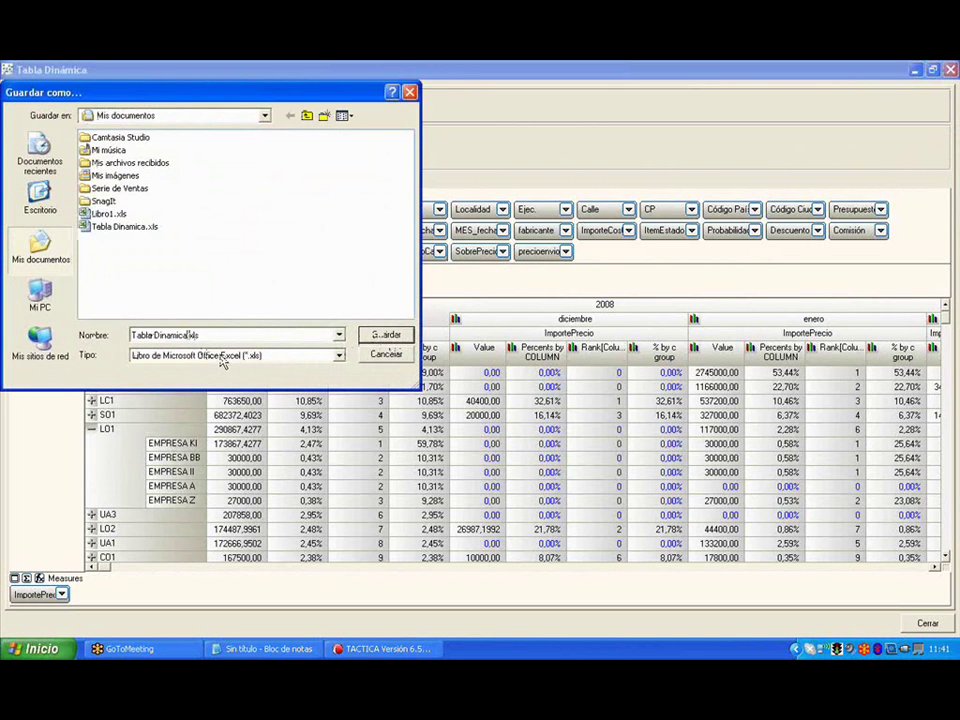
pyautogui.press('Return')
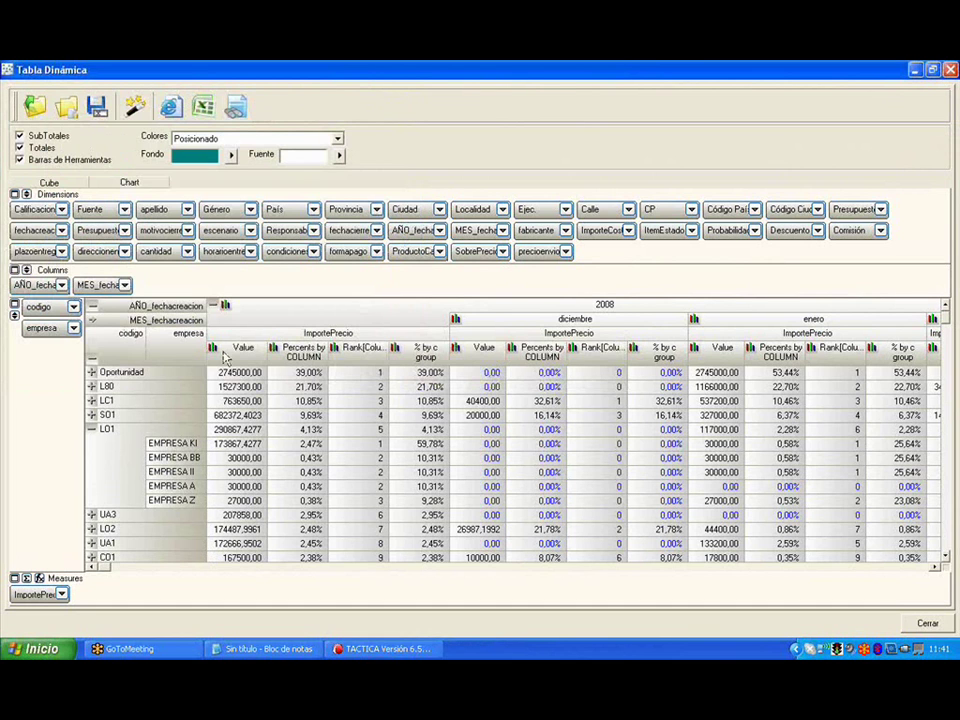
# Export the pivot table as Tabla Dinamica.html in Mis documentos, replacing the existing file, and return from Firefox to TACTICA
pyautogui.click(172, 108)
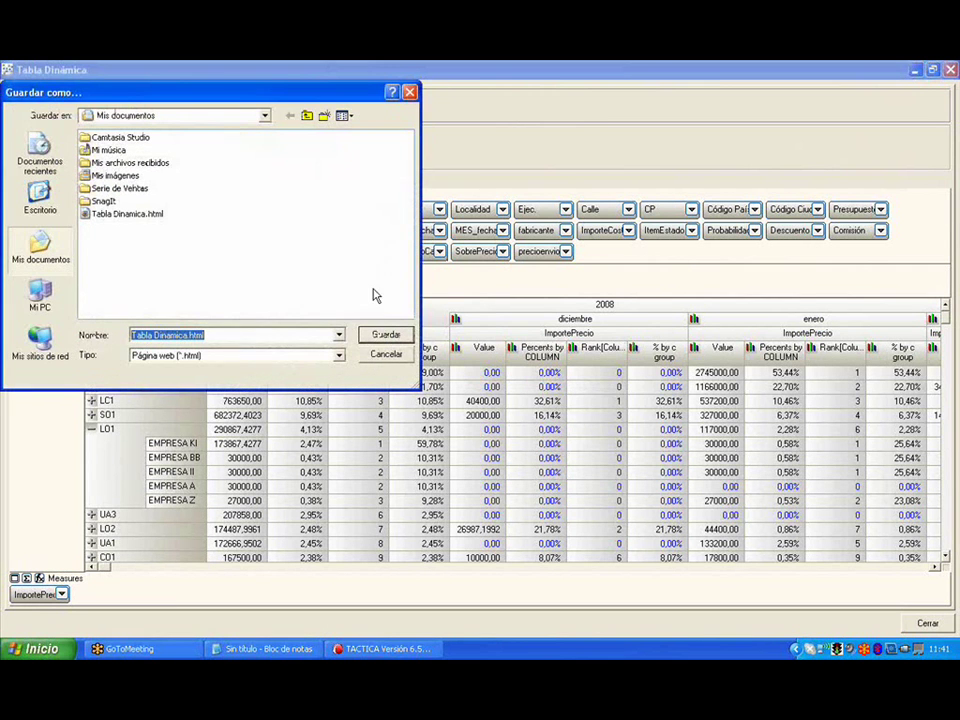
pyautogui.click(384, 334)
pyautogui.click(451, 398)
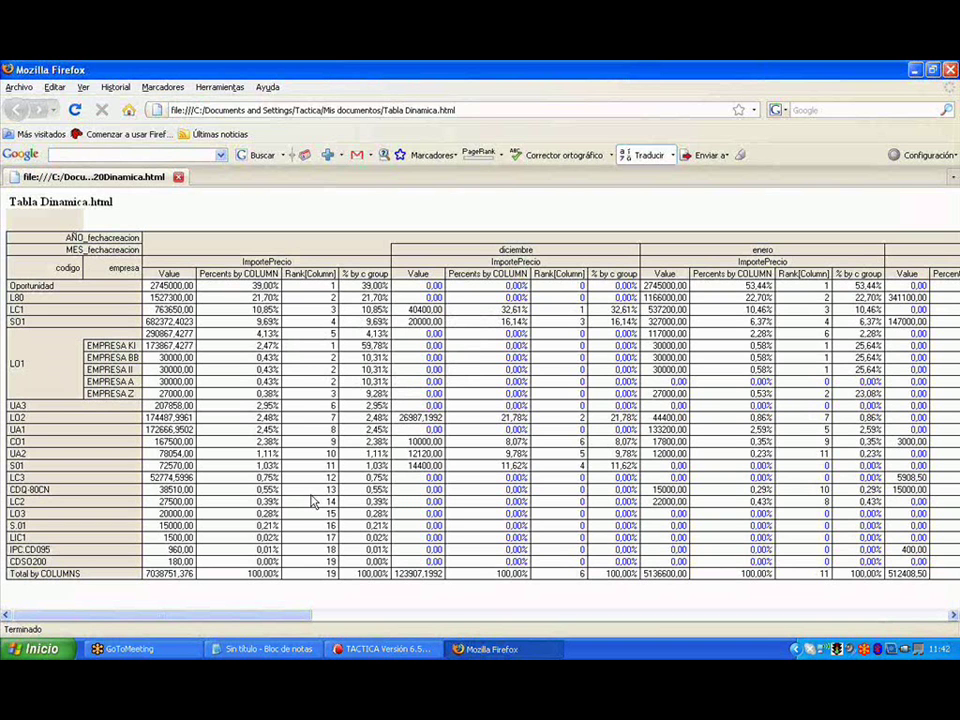
pyautogui.click(385, 649)
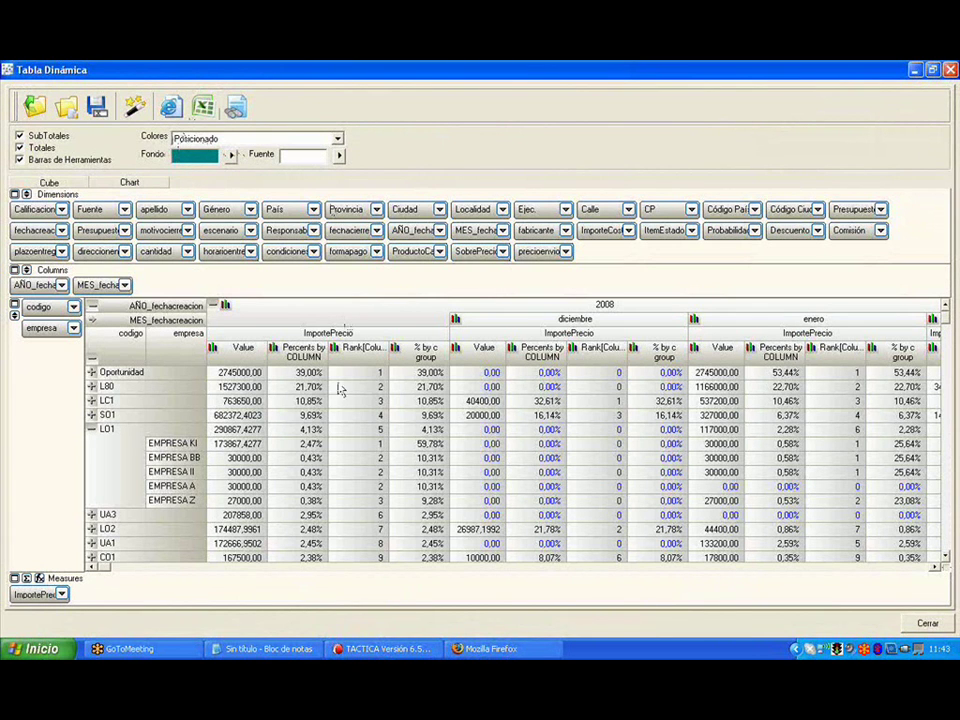
# Check the Posicionado highlight on a few cells and set the font color of Positivo values to bright green
pyautogui.click(297, 443)
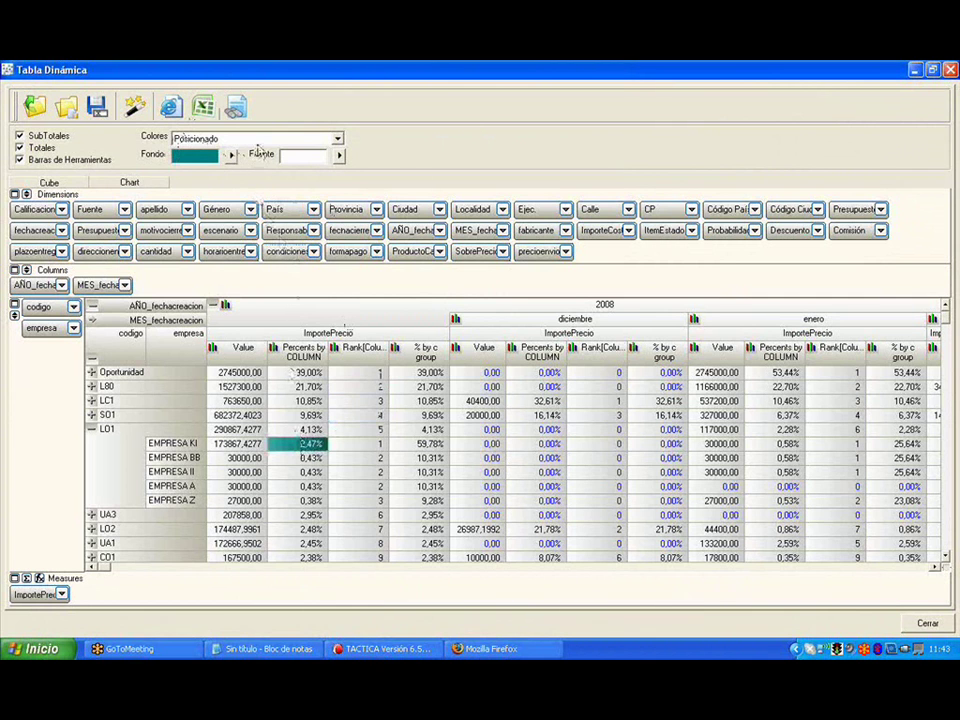
pyautogui.click(300, 386)
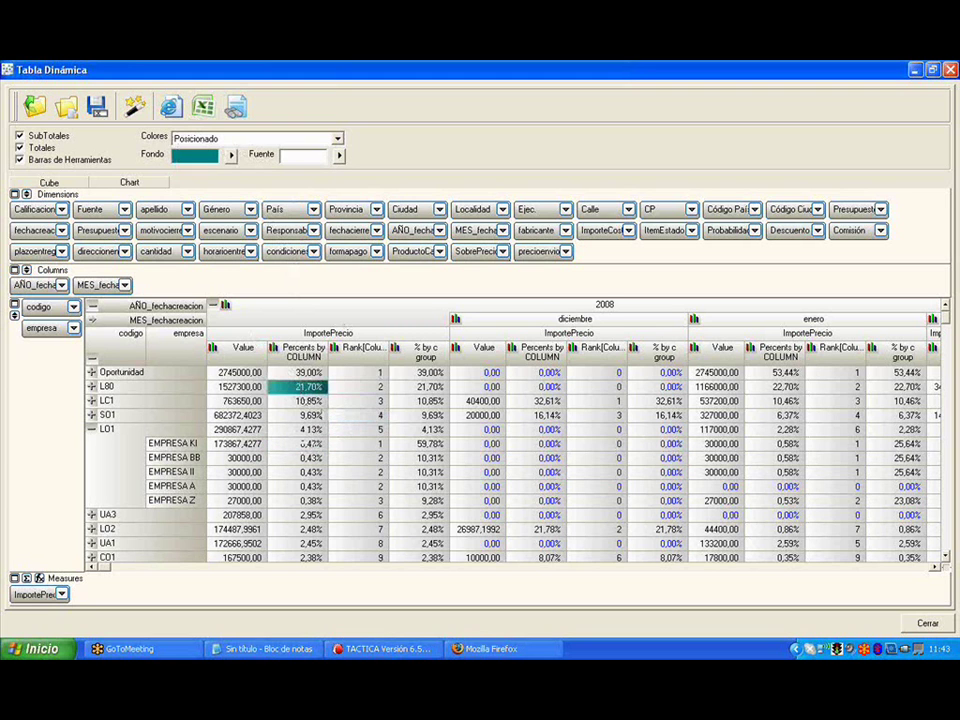
pyautogui.click(246, 140)
pyautogui.click(175, 181)
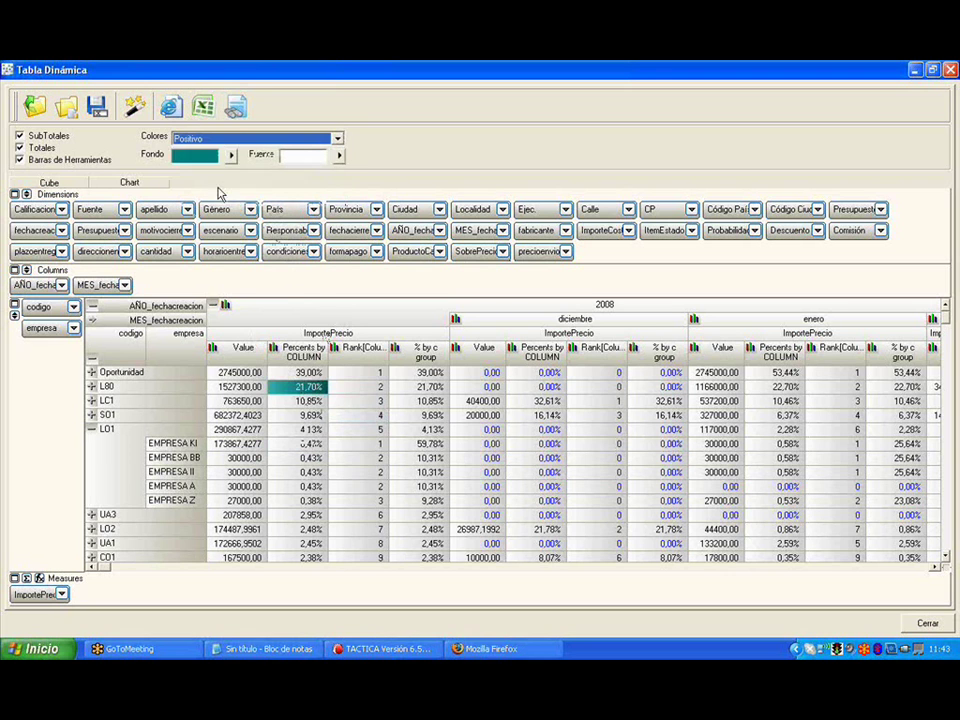
pyautogui.click(231, 157)
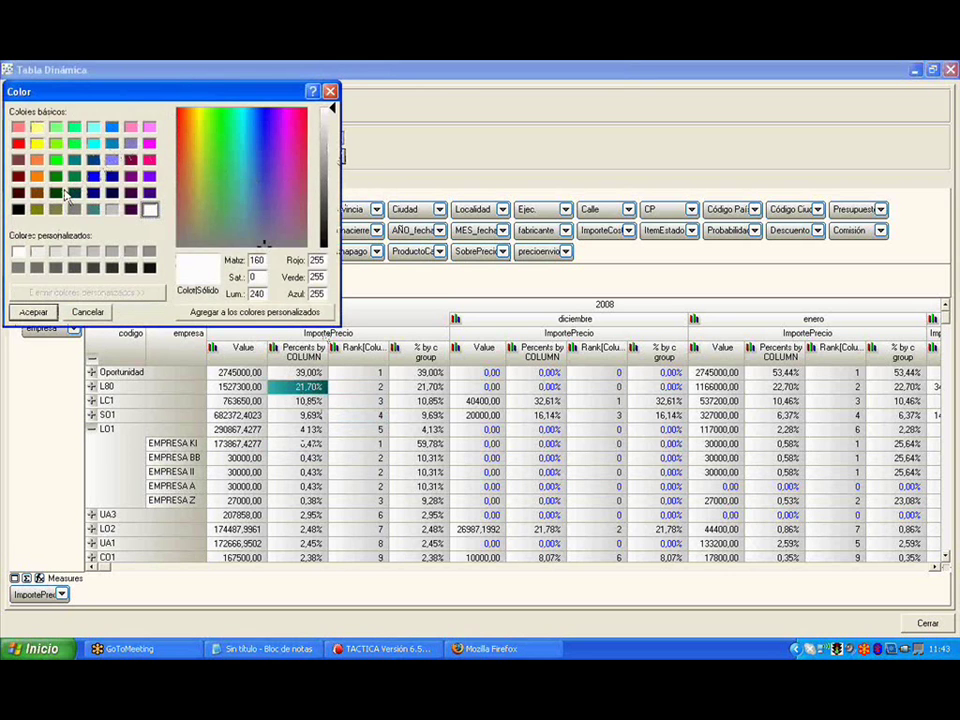
pyautogui.click(56, 160)
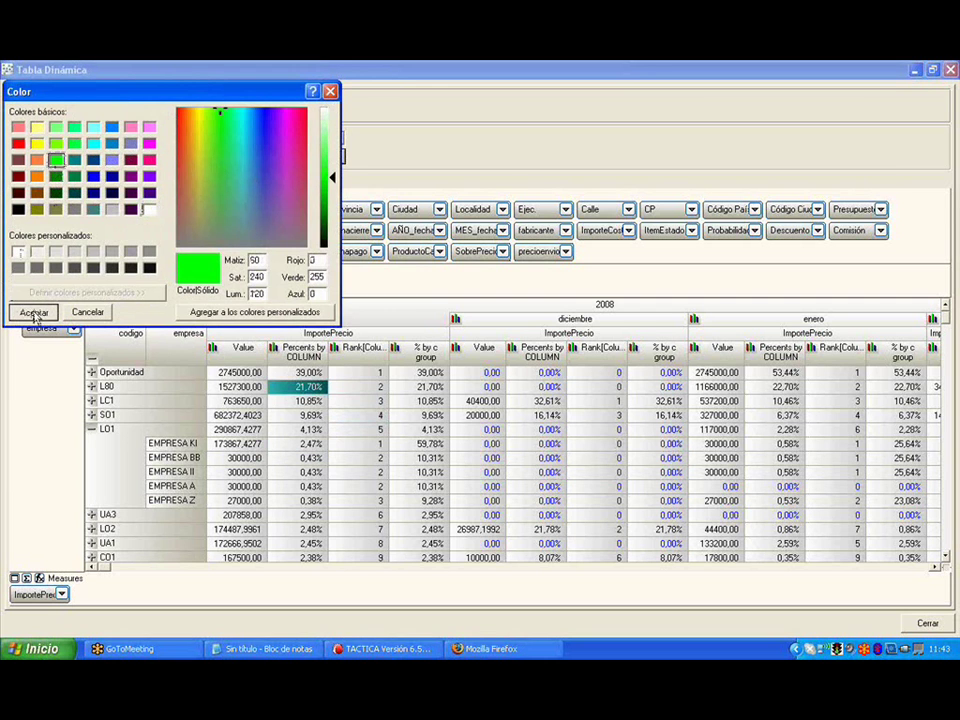
pyautogui.click(33, 313)
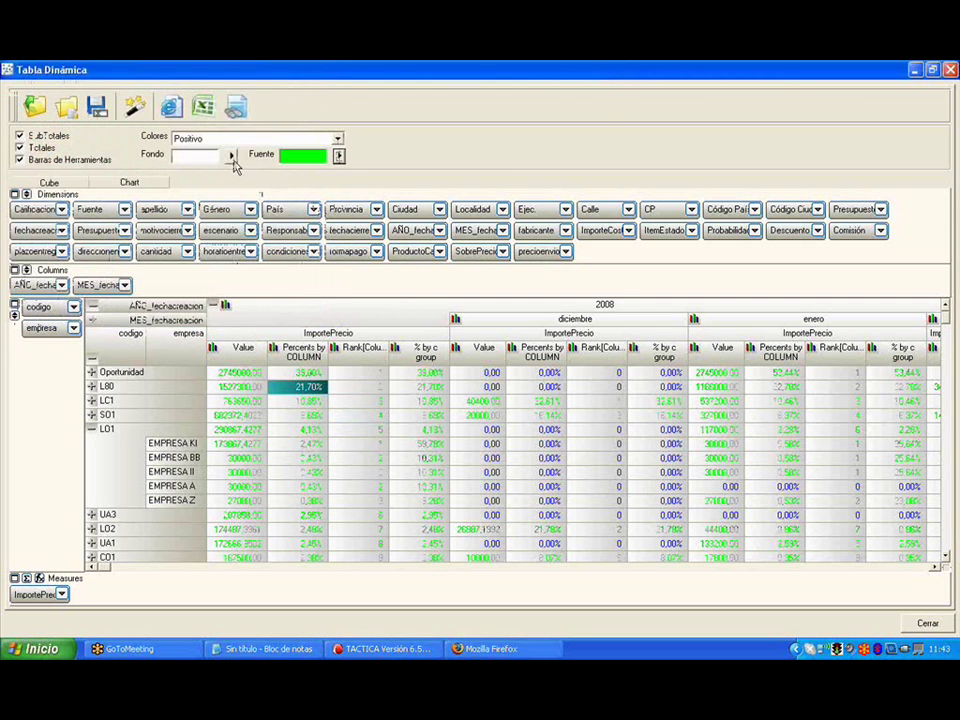
pyautogui.click(237, 414)
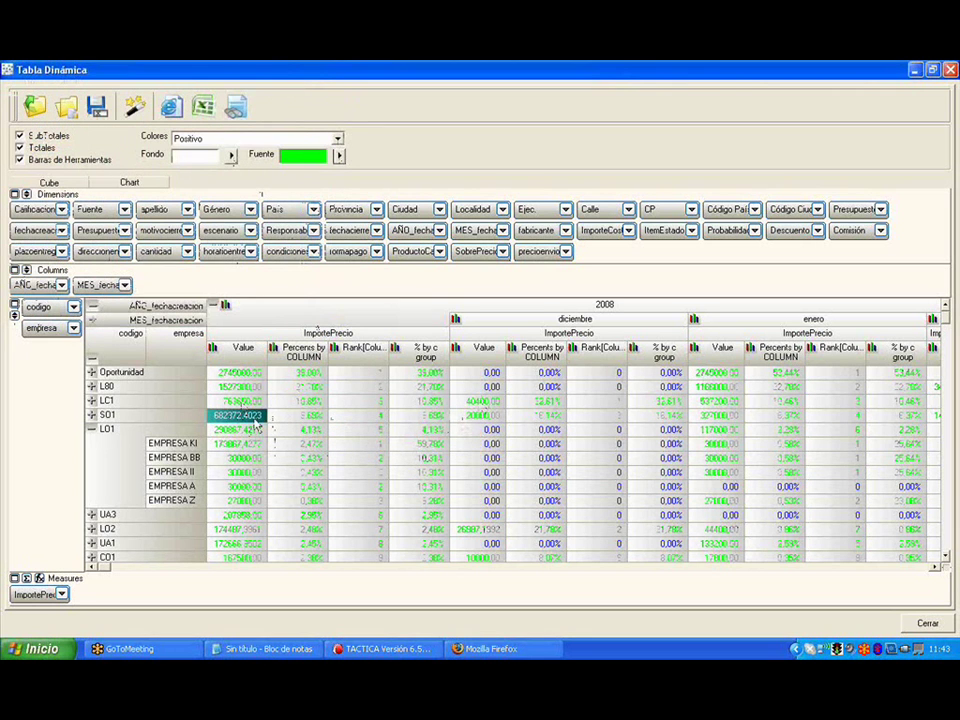
# Set the background color of Seleccionado cells to light pink
pyautogui.click(258, 139)
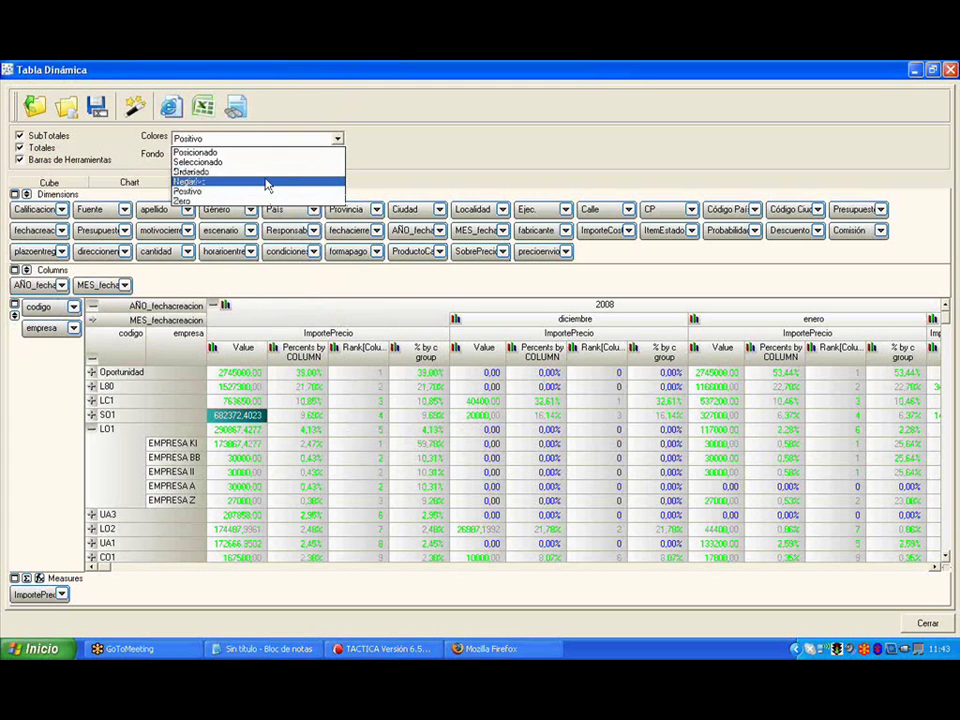
pyautogui.click(266, 162)
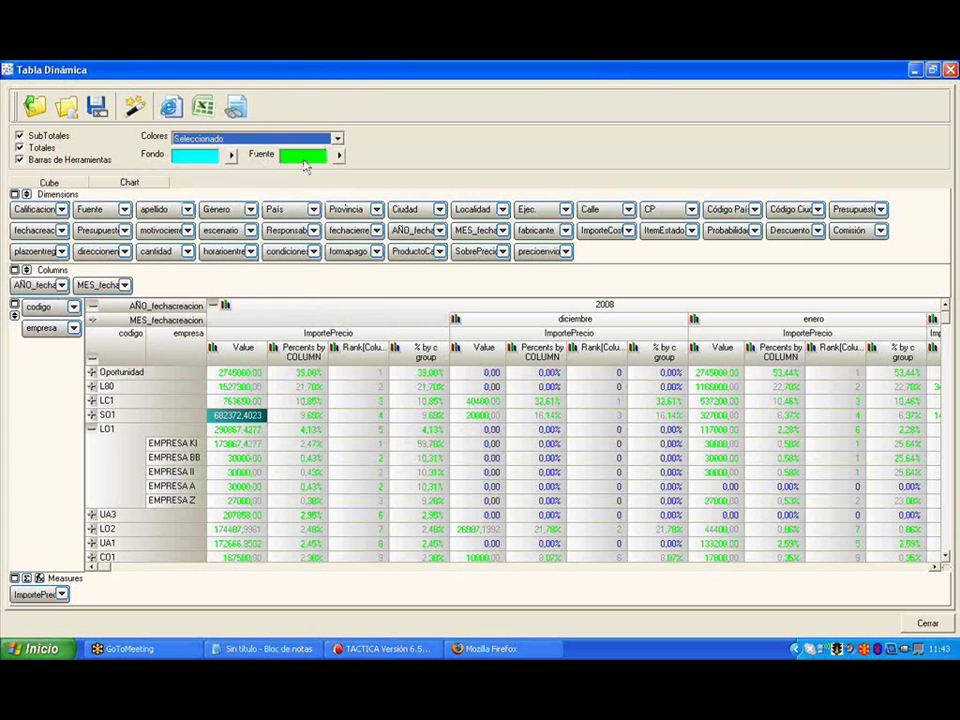
pyautogui.click(231, 156)
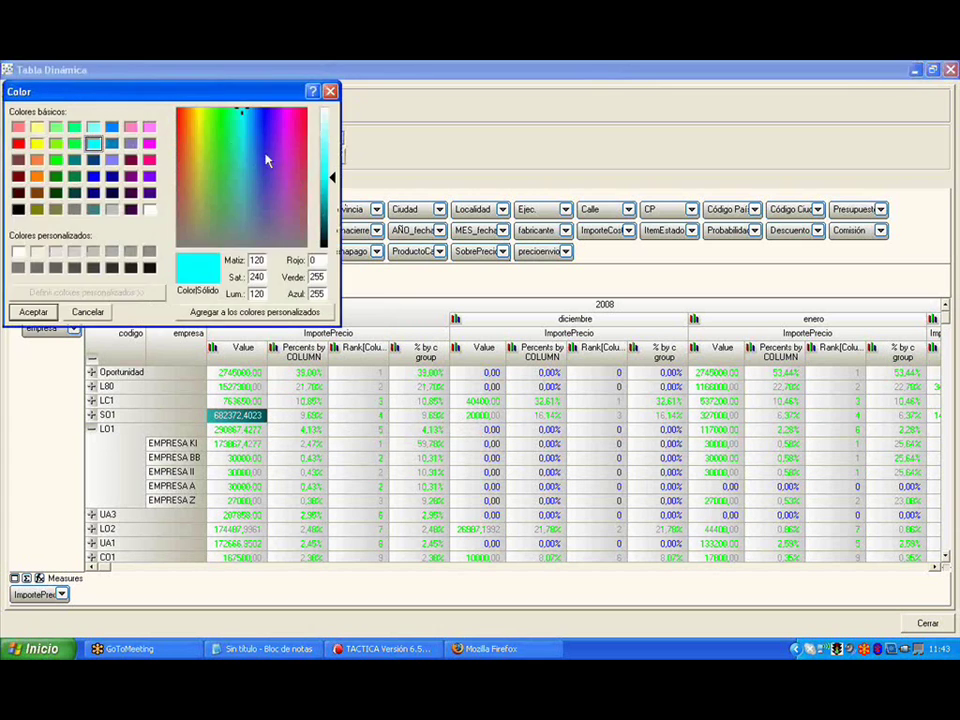
pyautogui.click(149, 127)
pyautogui.click(32, 314)
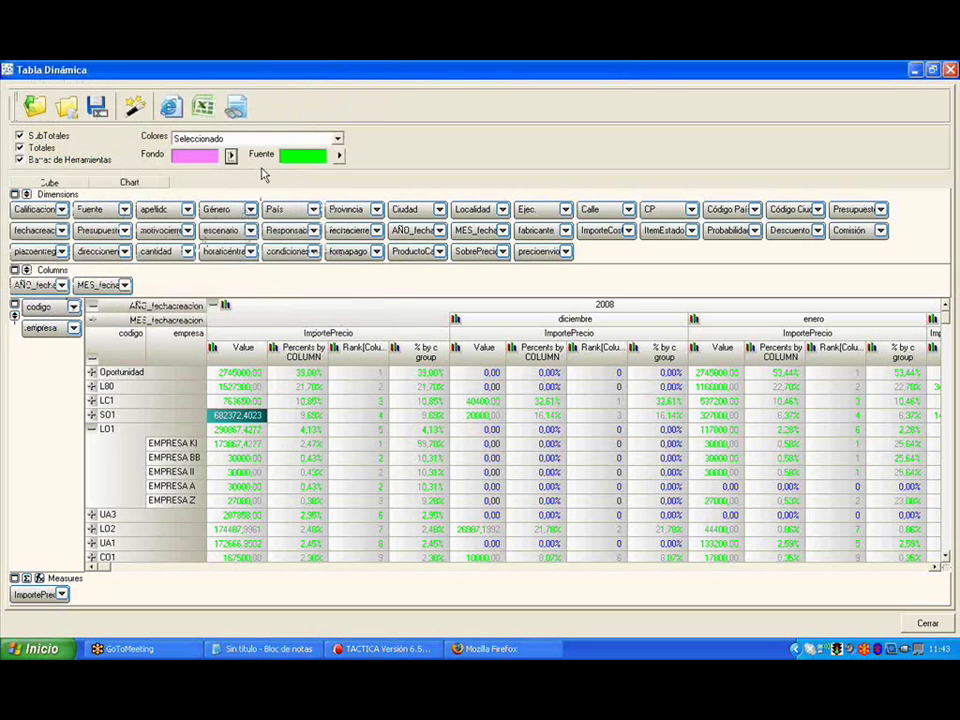
# Set the font color of Seleccionado cells to navy blue and sort the rows by the total ImportePrecio, lowest first
pyautogui.click(336, 156)
pyautogui.click(93, 192)
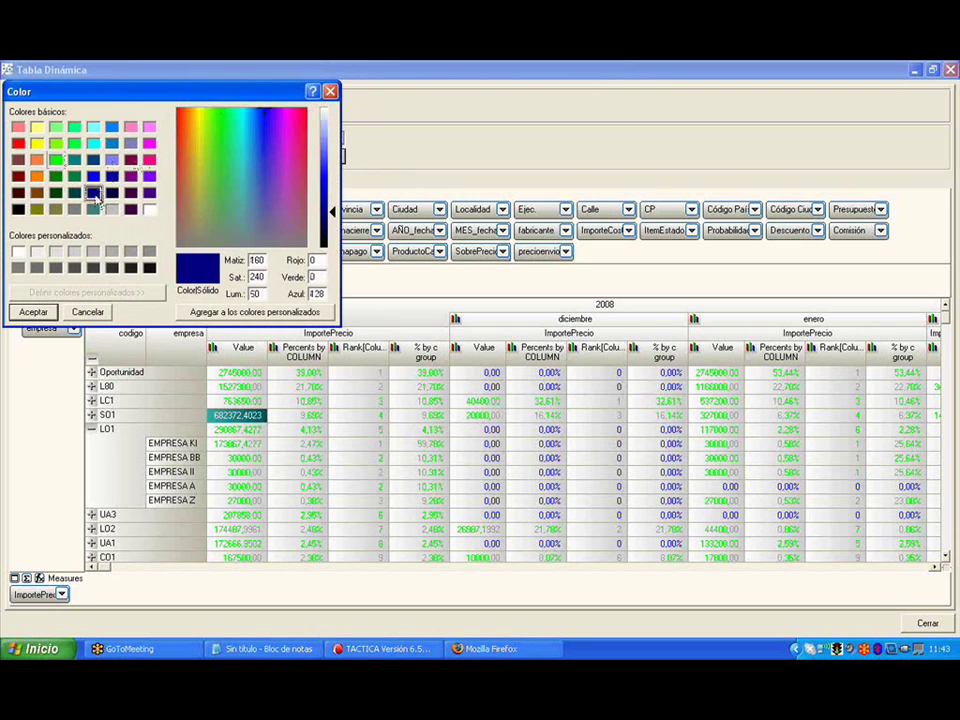
pyautogui.click(33, 312)
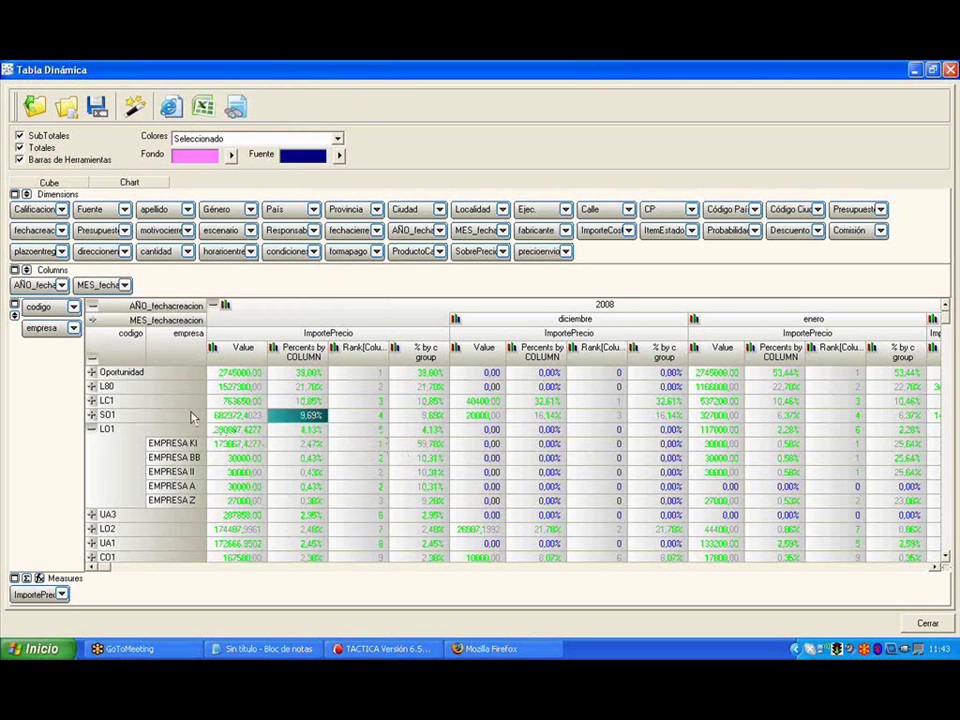
pyautogui.click(92, 373)
pyautogui.click(322, 333)
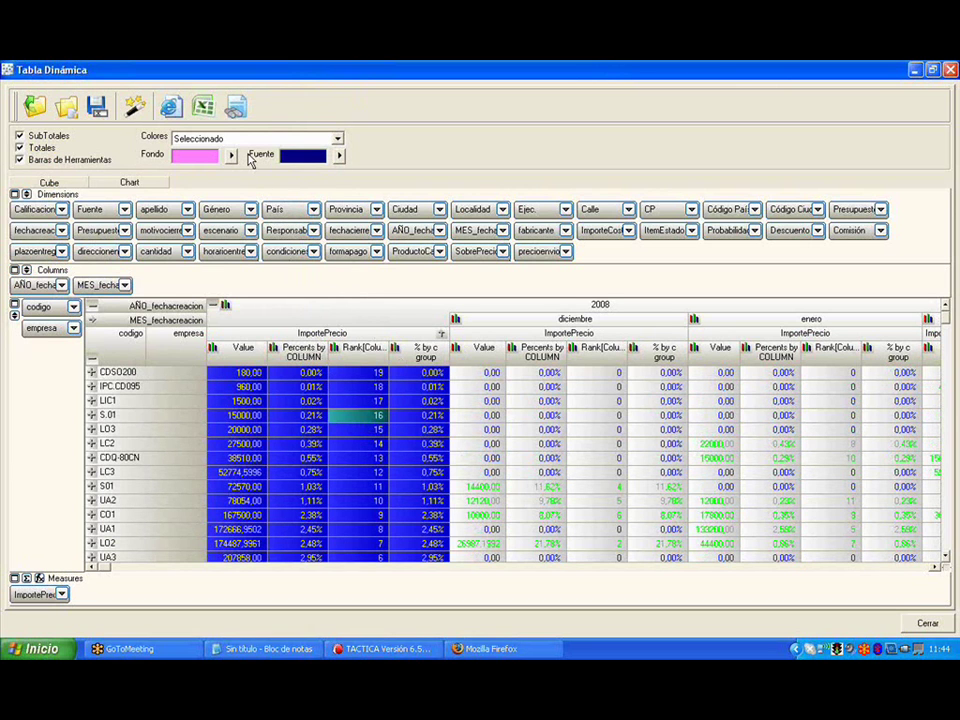
# Launch Microsoft Excel, dismiss the document recovery list, and open Tabla Dinamica2.xls from Mis documentos
pyautogui.click(24, 655)
pyautogui.moveTo(108, 595)
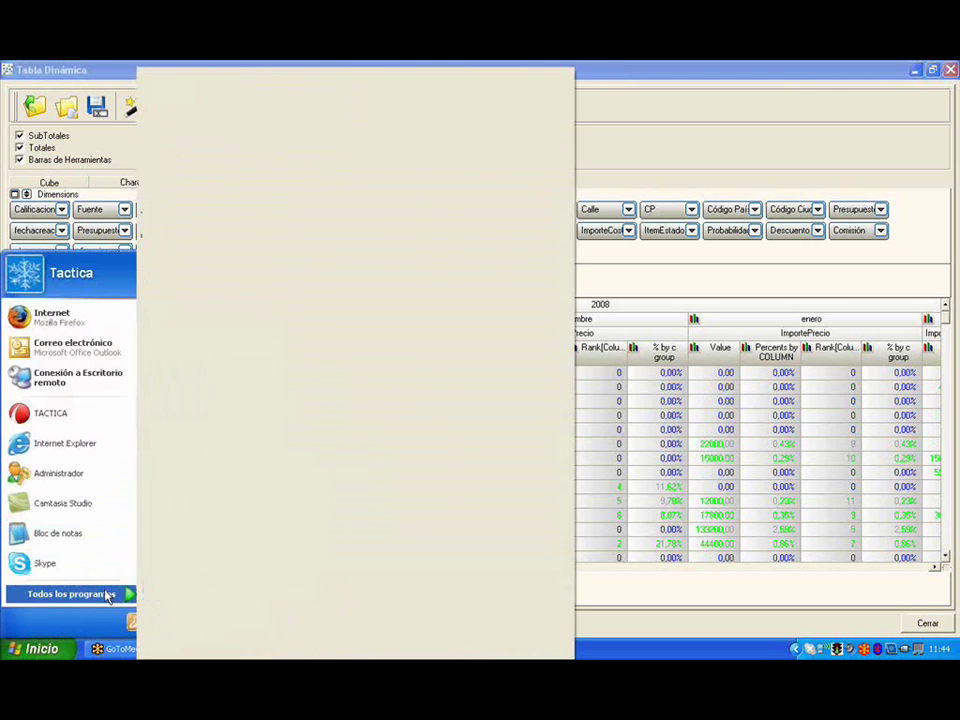
pyautogui.moveTo(285, 450)
pyautogui.moveTo(310, 463)
pyautogui.click(430, 495)
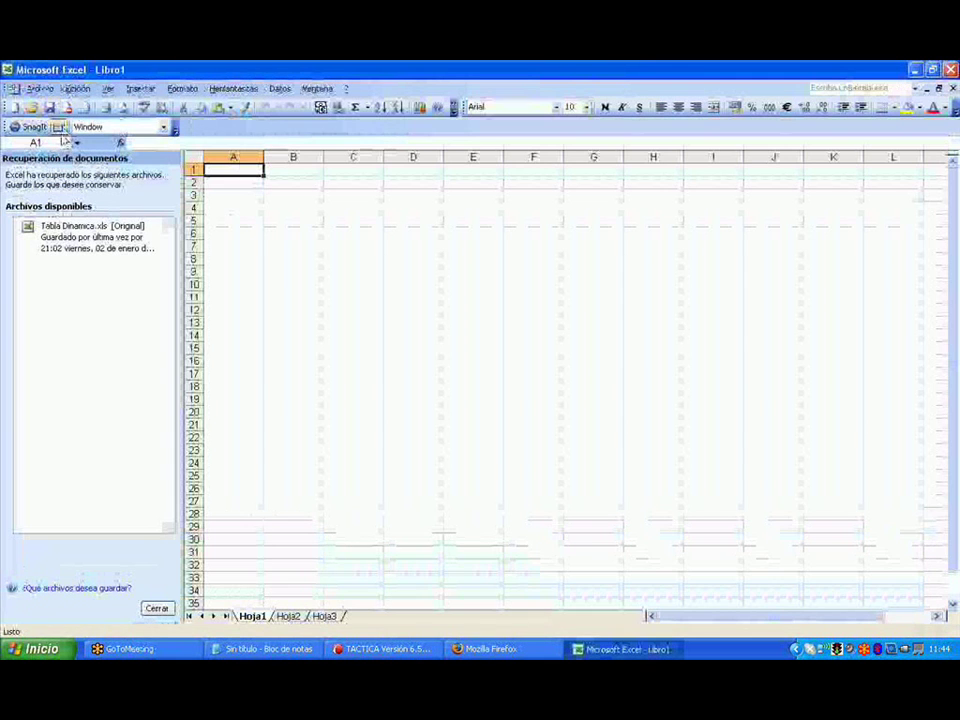
pyautogui.click(154, 607)
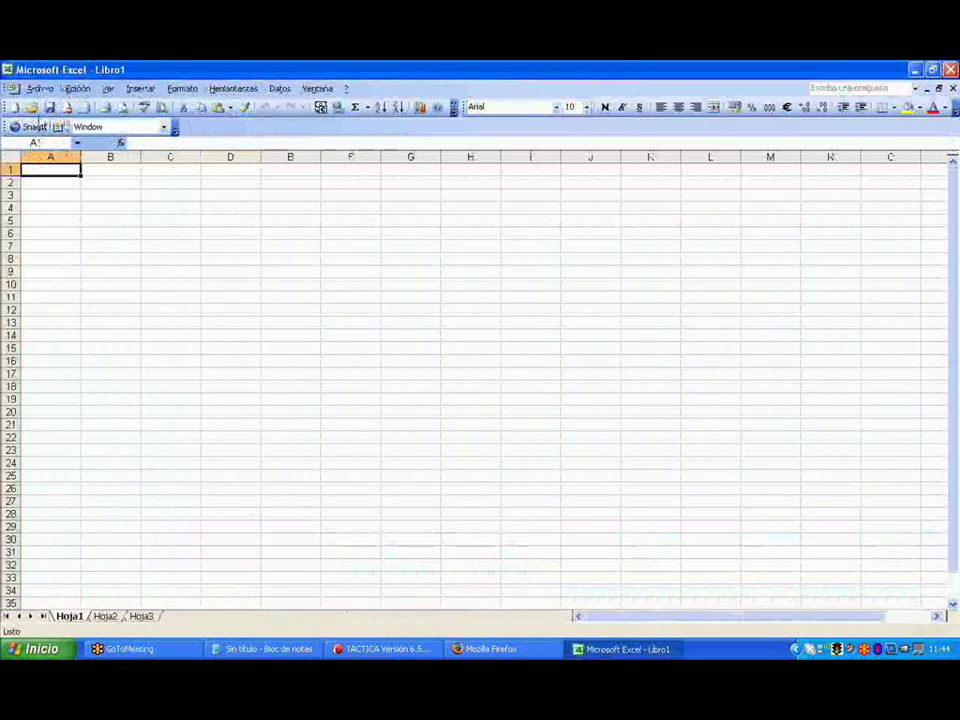
pyautogui.click(32, 108)
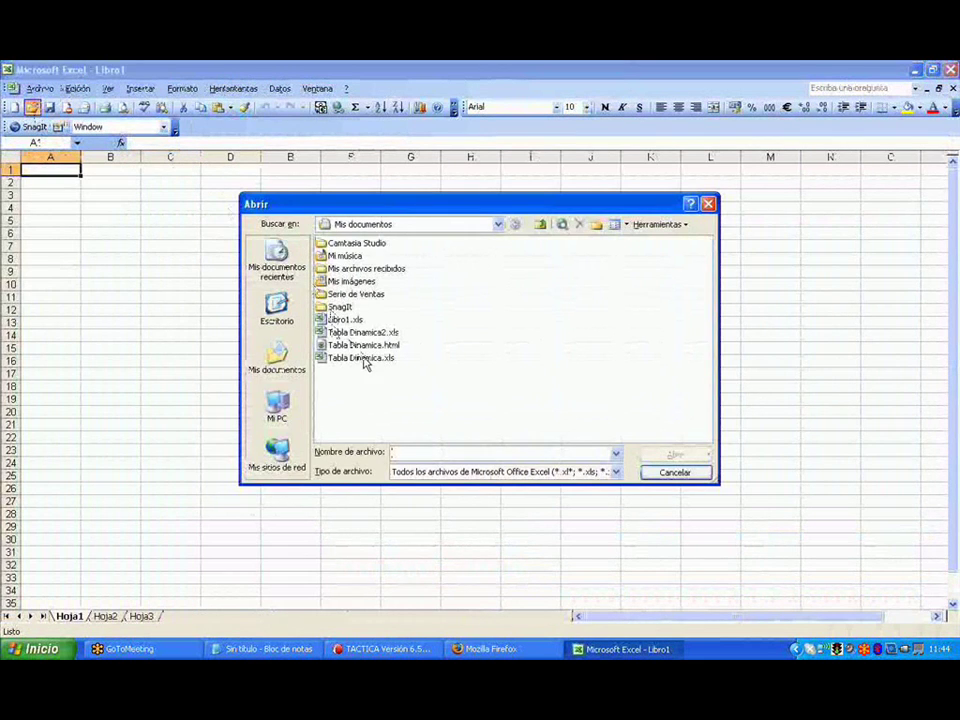
pyautogui.doubleClick(358, 334)
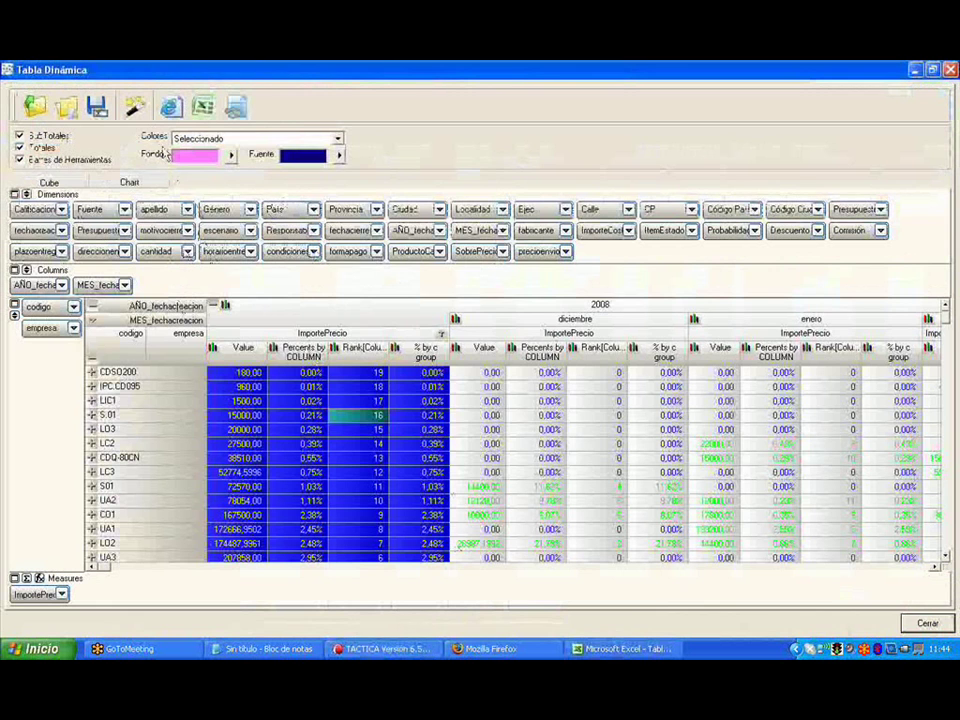
# Generate a new pivot table query on the Empresas module with Cantidad as the value field
pyautogui.click(135, 105)
pyautogui.click(503, 453)
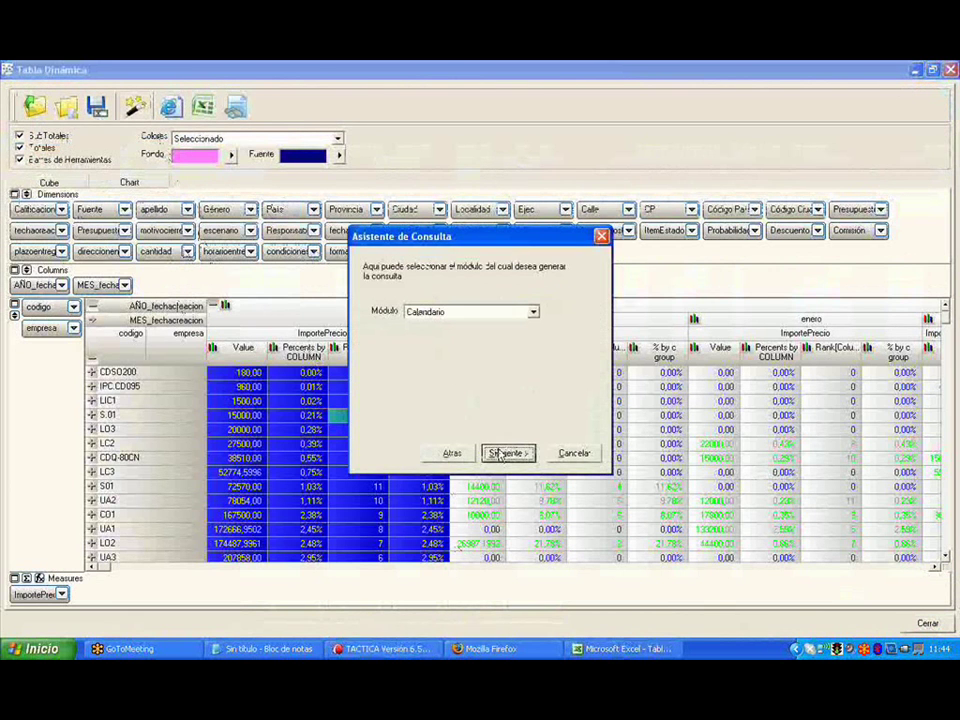
pyautogui.click(479, 314)
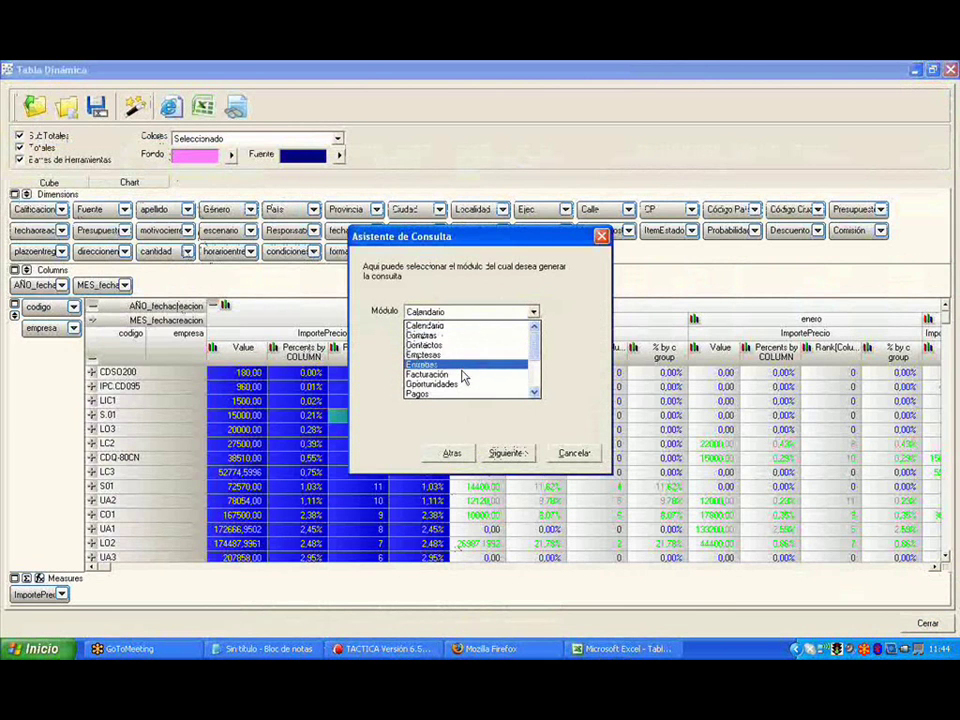
pyautogui.click(456, 353)
pyautogui.click(510, 453)
pyautogui.click(510, 453)
pyautogui.click(506, 452)
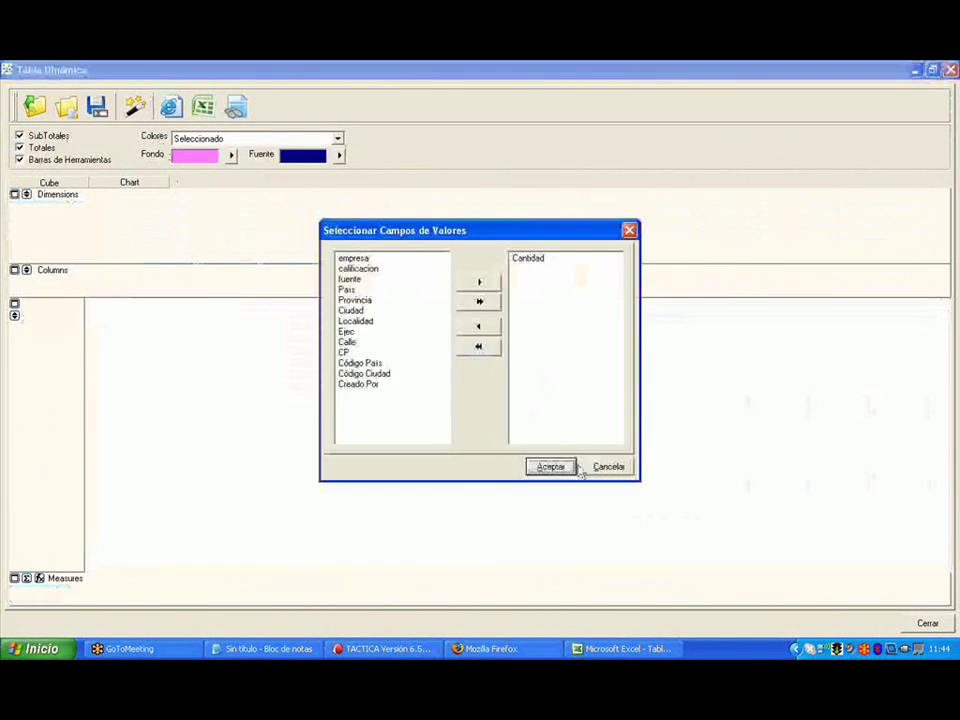
pyautogui.click(551, 467)
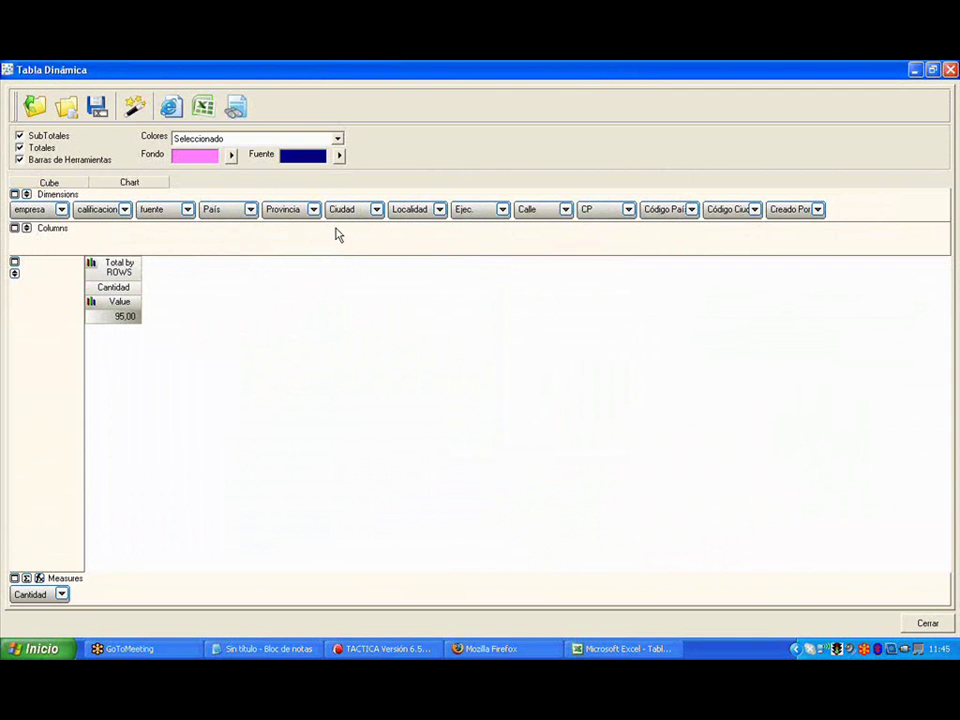
# Generate a new query on the Presupuestos module, keeping the default properties, with the currency in Pesos and all days included
pyautogui.click(136, 107)
pyautogui.click(508, 452)
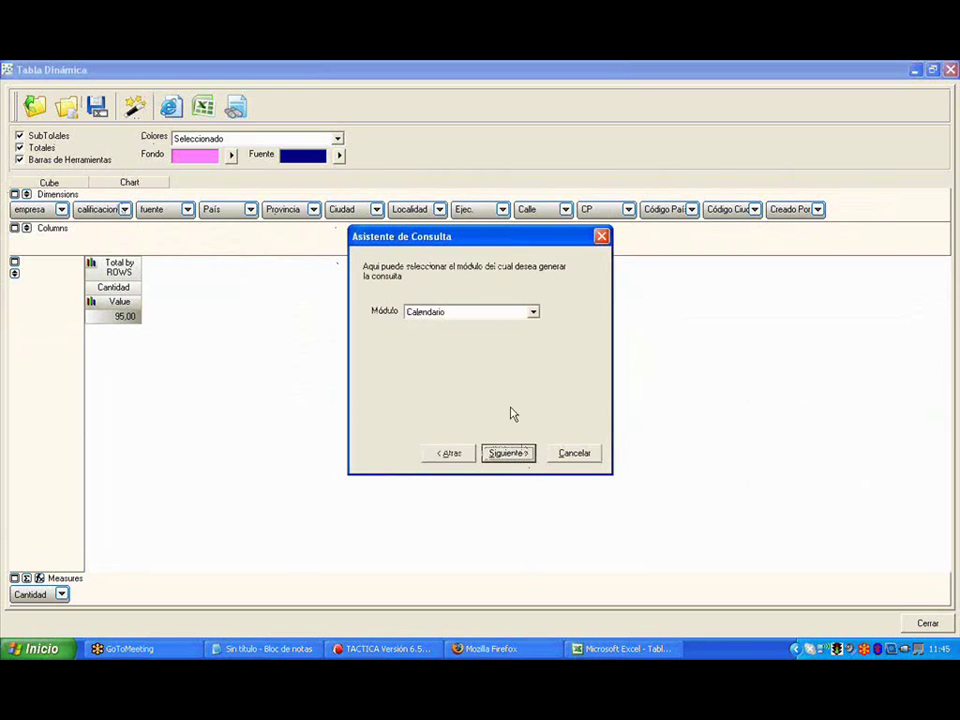
pyautogui.click(489, 314)
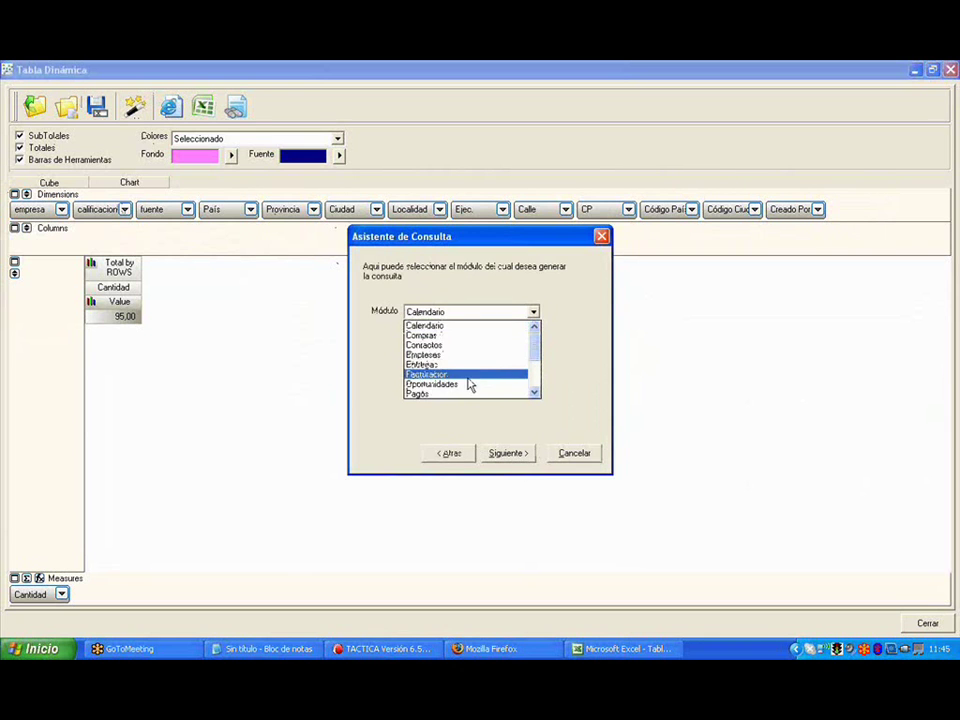
pyautogui.scroll(-2, 472, 378)
pyautogui.click(470, 355)
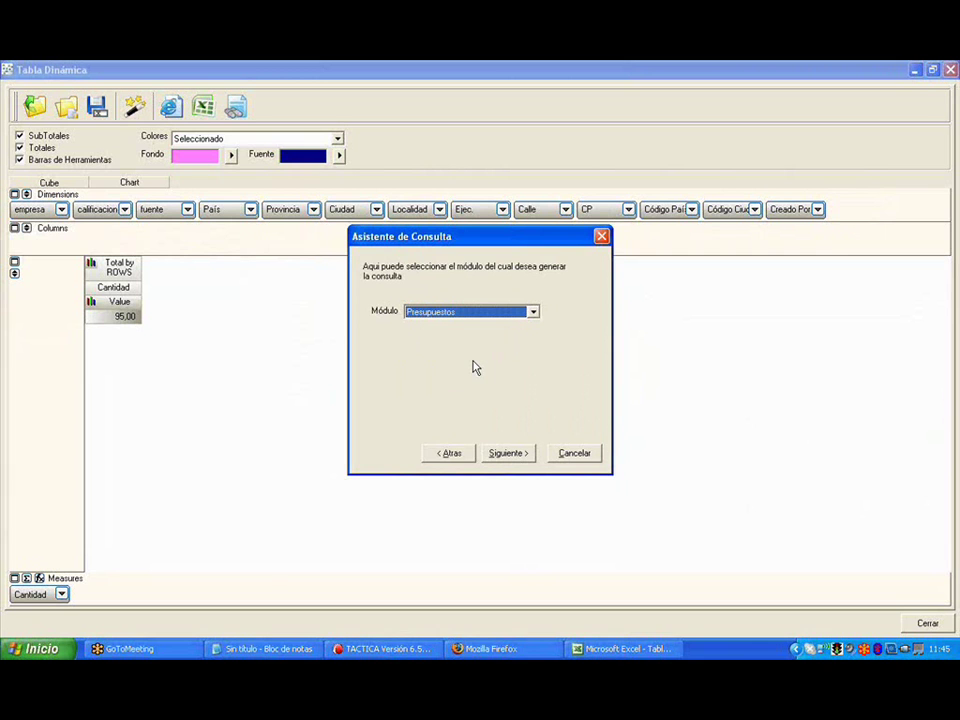
pyautogui.click(514, 457)
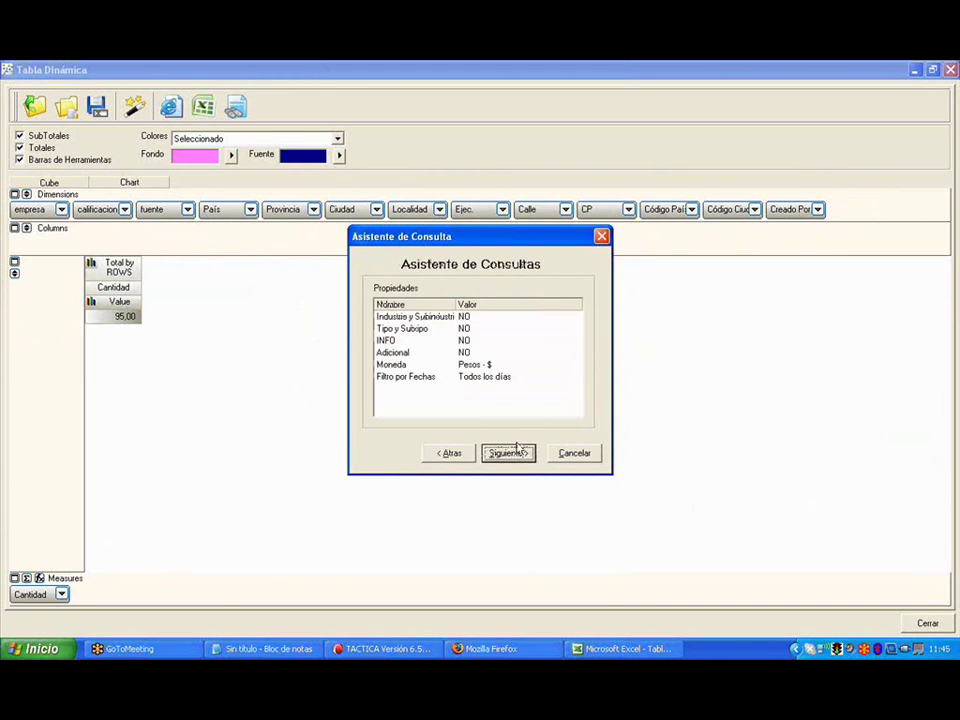
pyautogui.click(508, 453)
pyautogui.click(514, 458)
# Keep ImporteCosto and ImportePrecio as the only value fields and build the pivot table
pyautogui.click(535, 280)
pyautogui.doubleClick(535, 268)
pyautogui.doubleClick(533, 259)
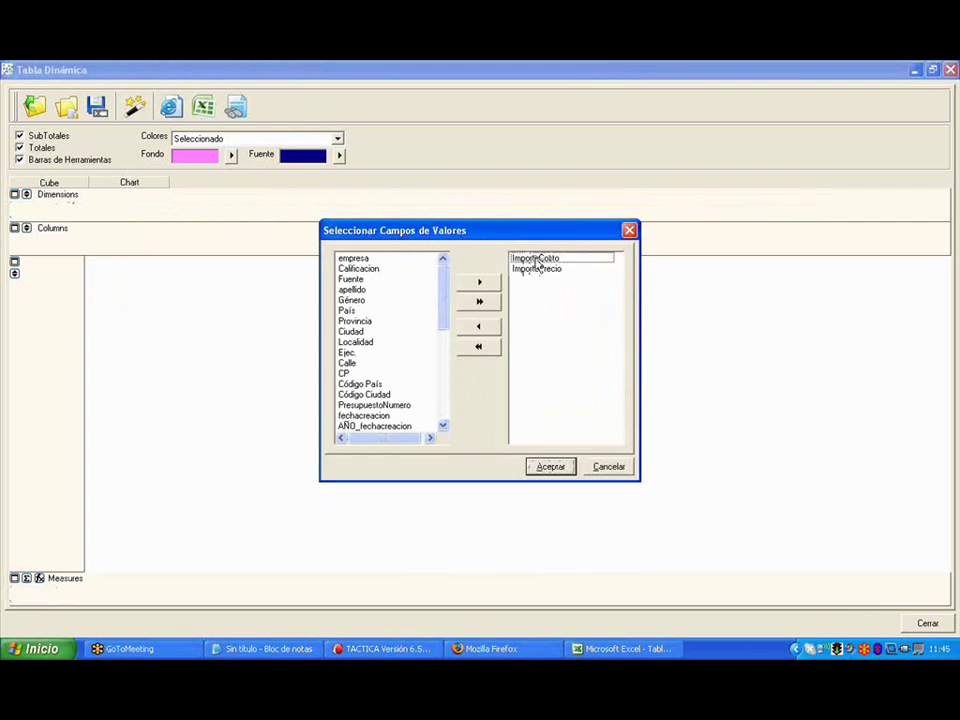
pyautogui.click(570, 469)
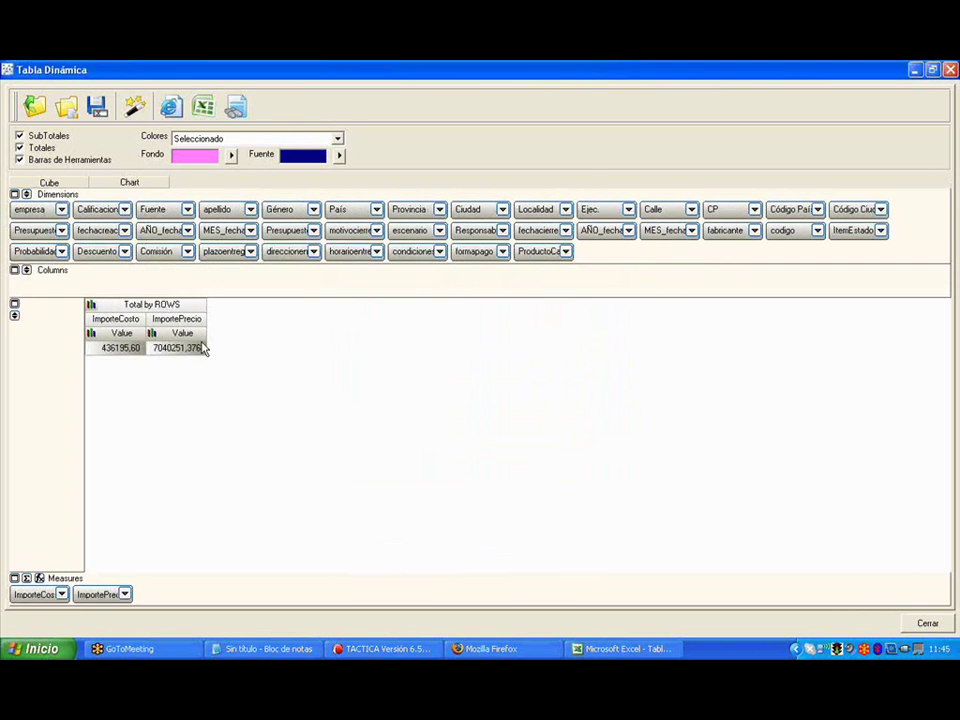
# Place empresa and then codigo as row dimensions and expand EMPRESA KI
pyautogui.moveTo(30, 209); pyautogui.dragTo(42, 340)
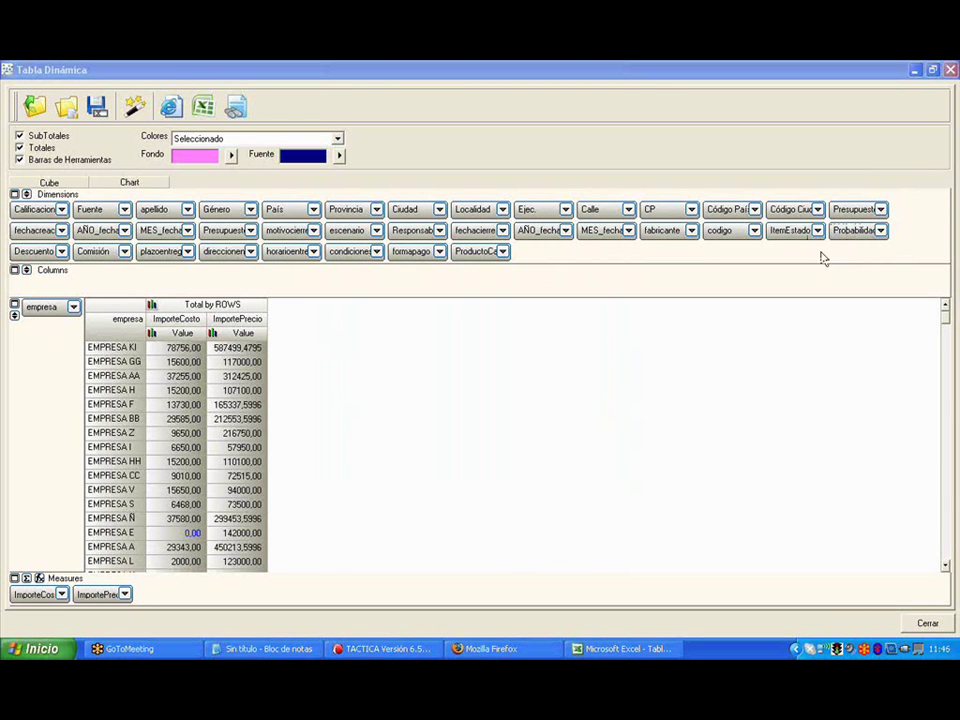
pyautogui.moveTo(5, 376); pyautogui.dragTo(40, 330)
pyautogui.click(91, 348)
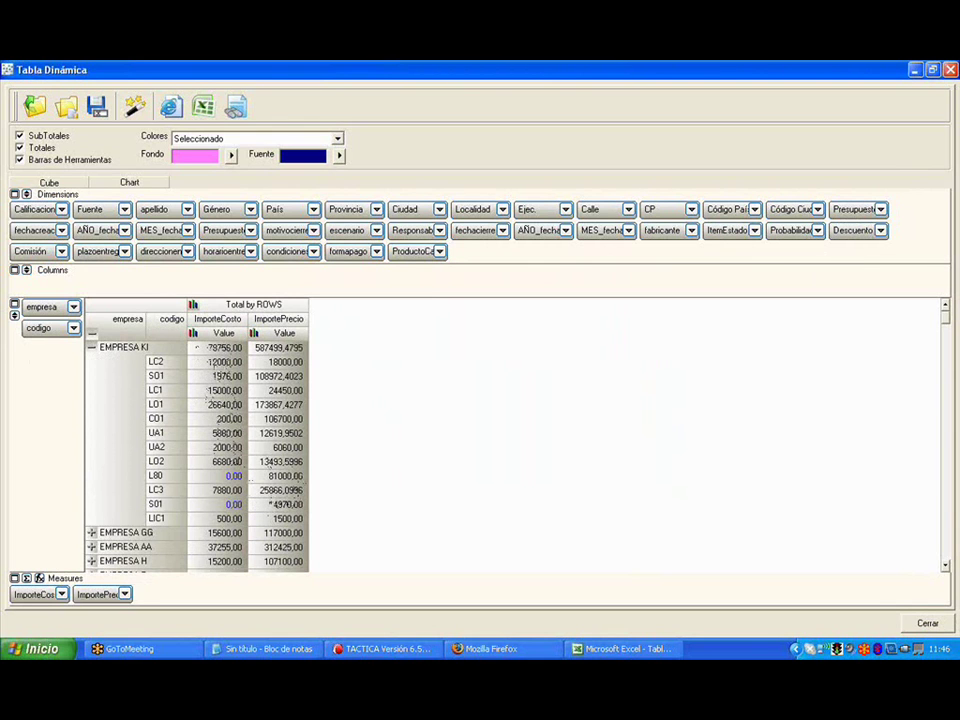
# Hide the subtotals, expand EMPRESA GG to compare the rows, and show the subtotals again
pyautogui.click(30, 145)
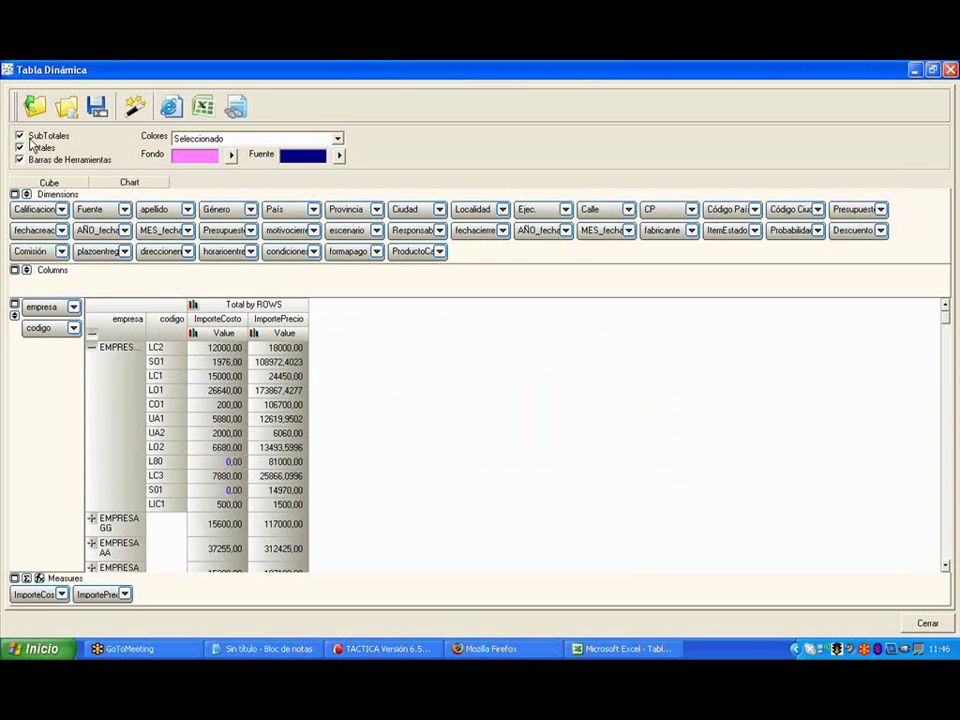
pyautogui.click(91, 520)
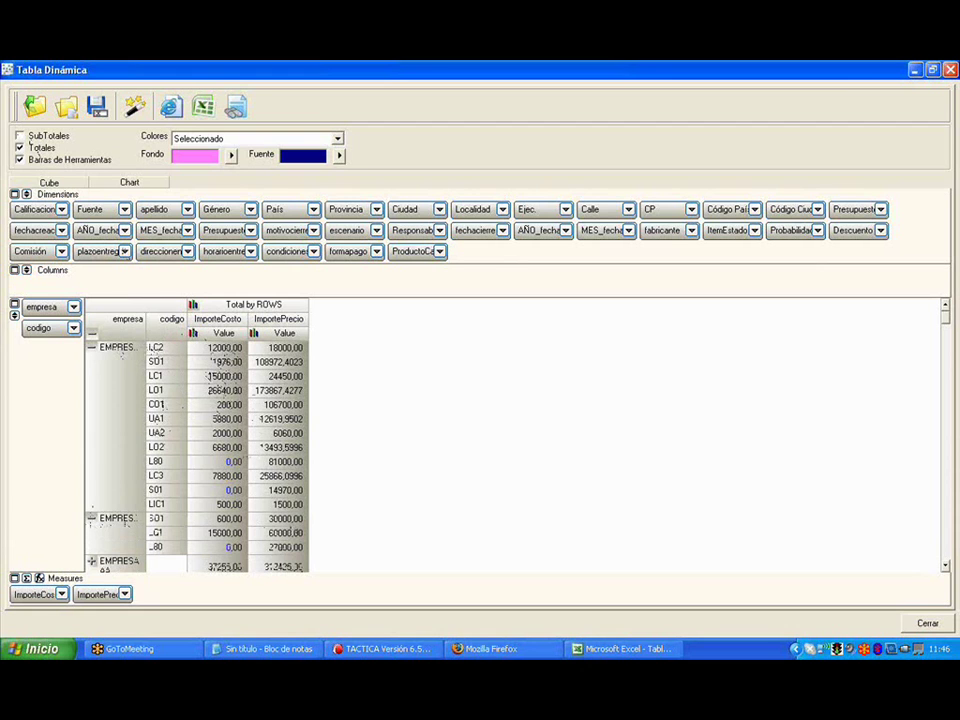
pyautogui.click(37, 140)
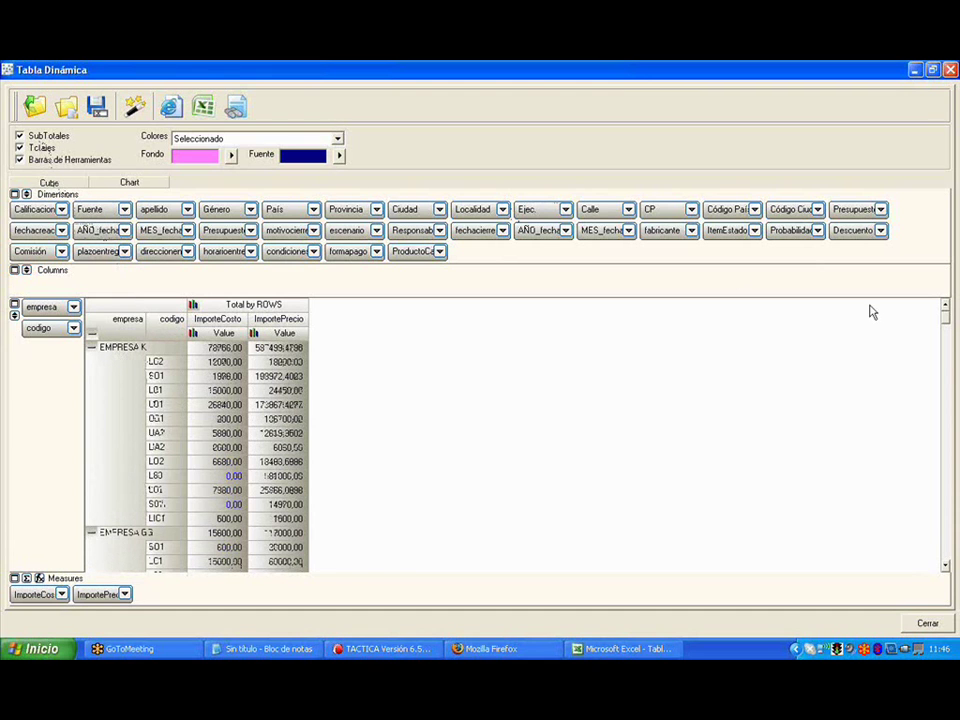
# Go to the column totals at the end of the table and switch Totales off and back on
pyautogui.scroll(-1, 950, 333)
pyautogui.scroll(-10, 945, 328)
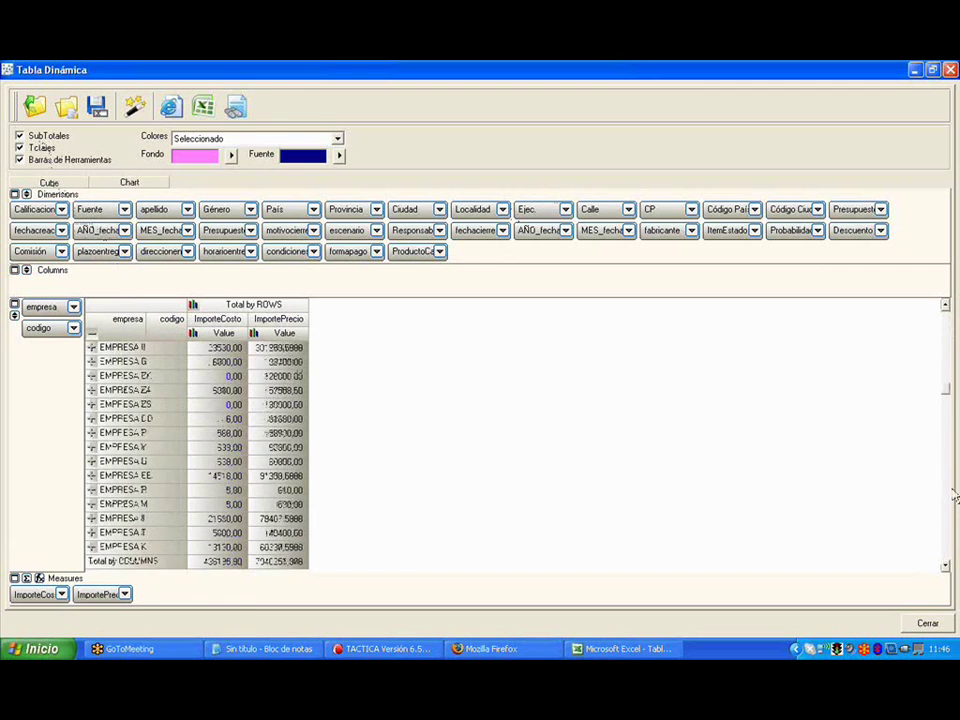
pyautogui.scroll(-1, 956, 563)
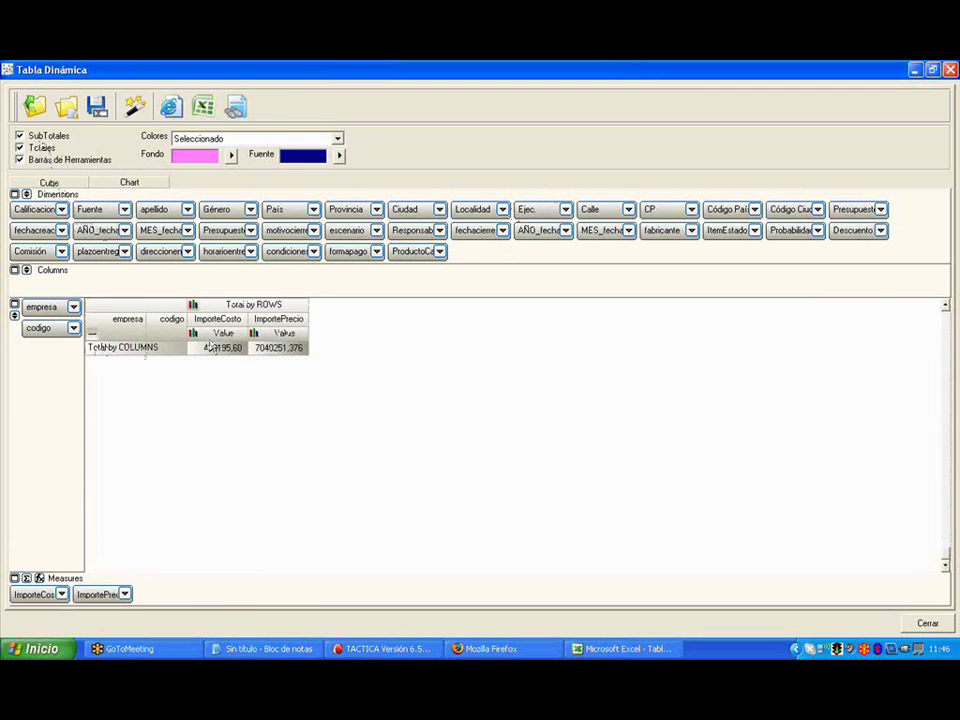
pyautogui.click(57, 147)
pyautogui.click(57, 147)
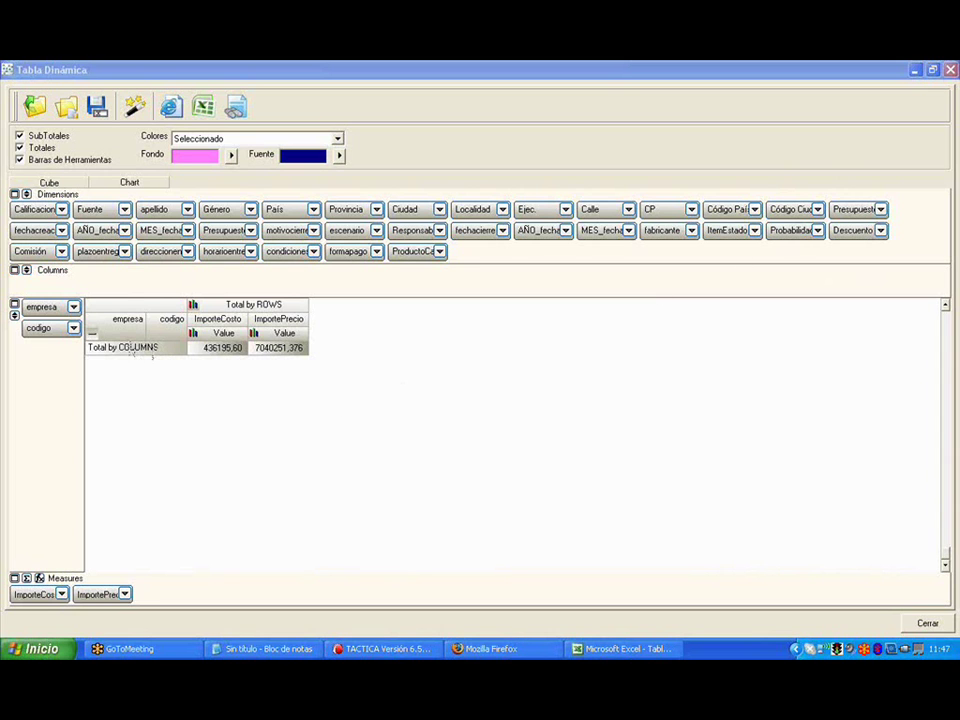
# Collapse all empresa rows and move codigo from the rows back to the available dimensions
pyautogui.click(92, 336)
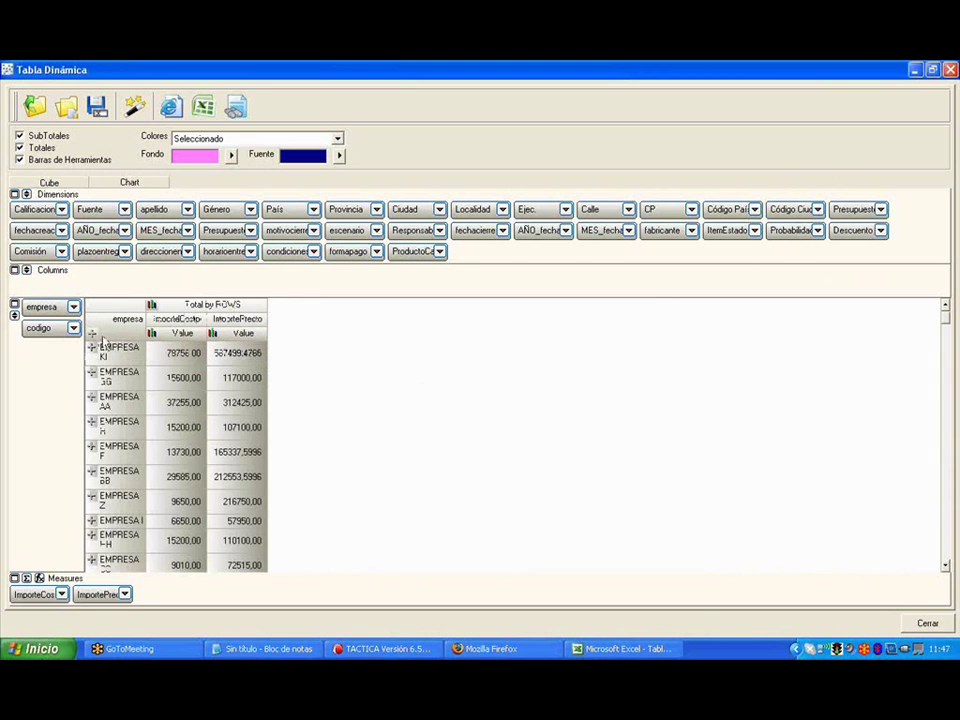
pyautogui.moveTo(43, 328); pyautogui.dragTo(500, 256)
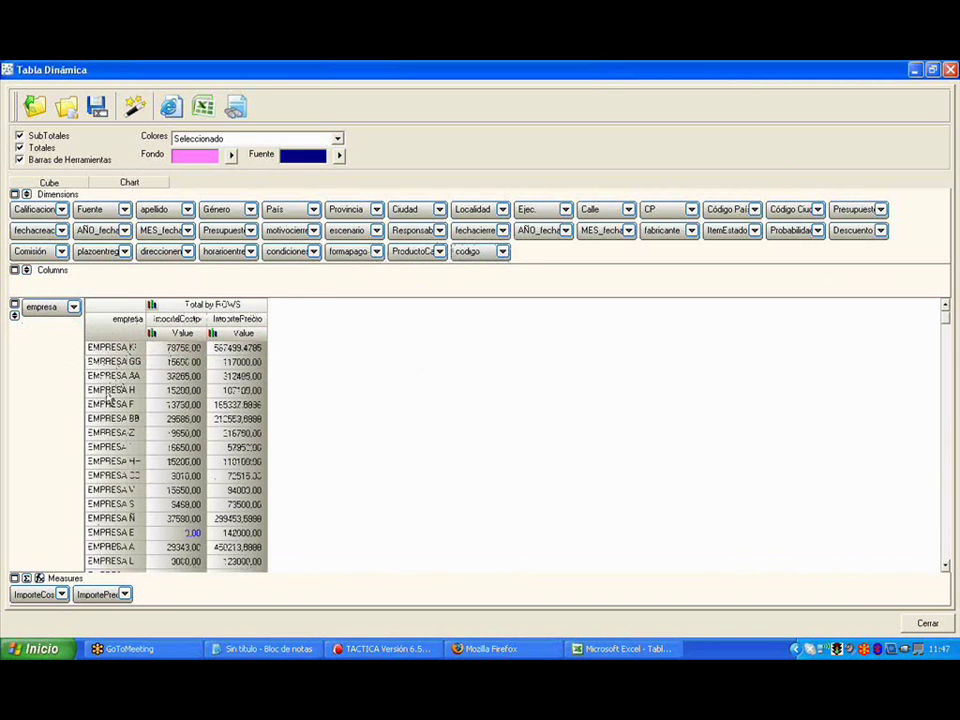
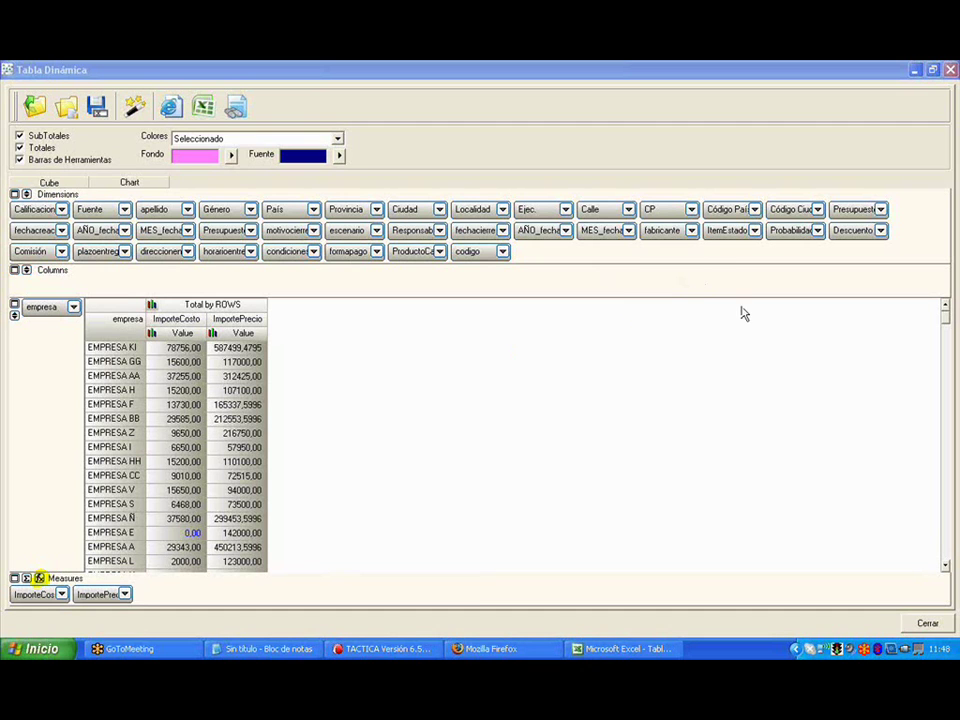
# Add a new calculated measure named Rentabilidad in the Calculated measures manager
pyautogui.click(40, 579)
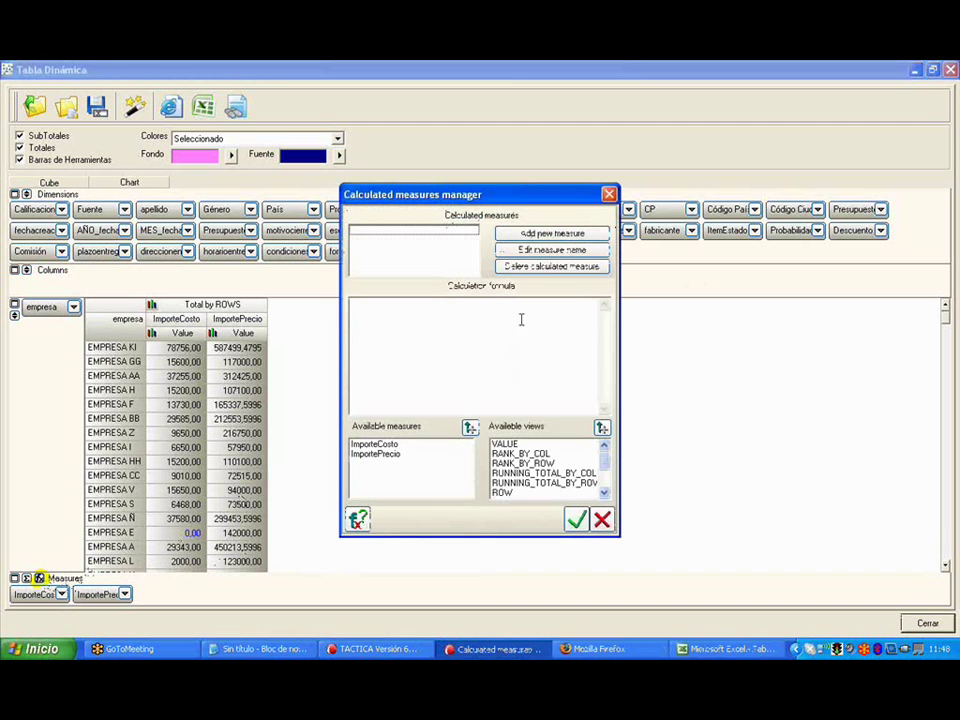
pyautogui.click(572, 238)
pyautogui.click(552, 233)
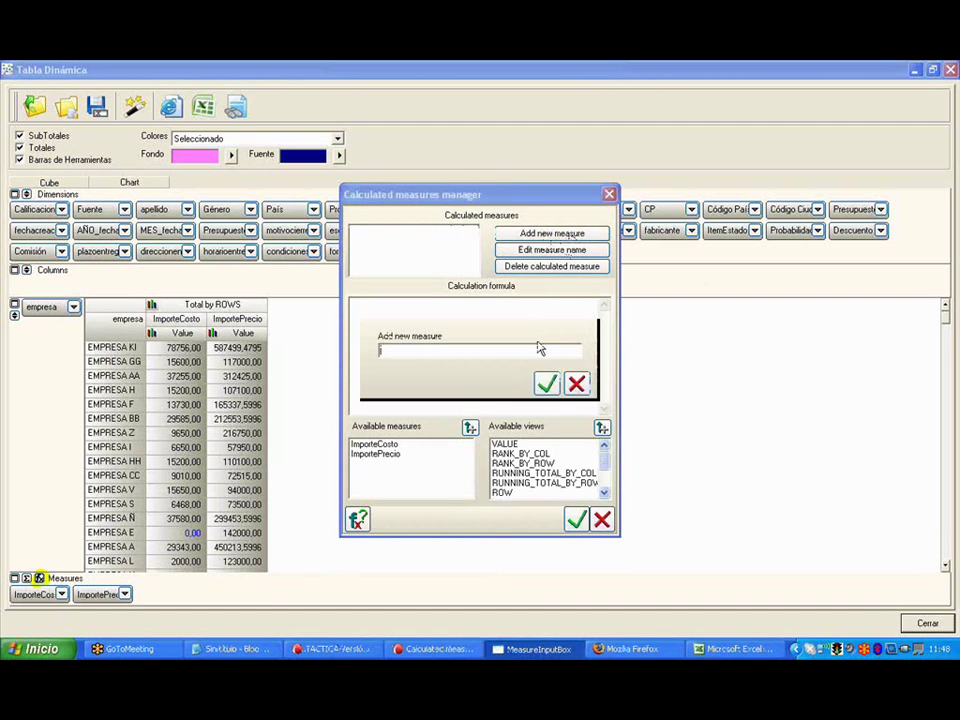
pyautogui.write('Rentabili')
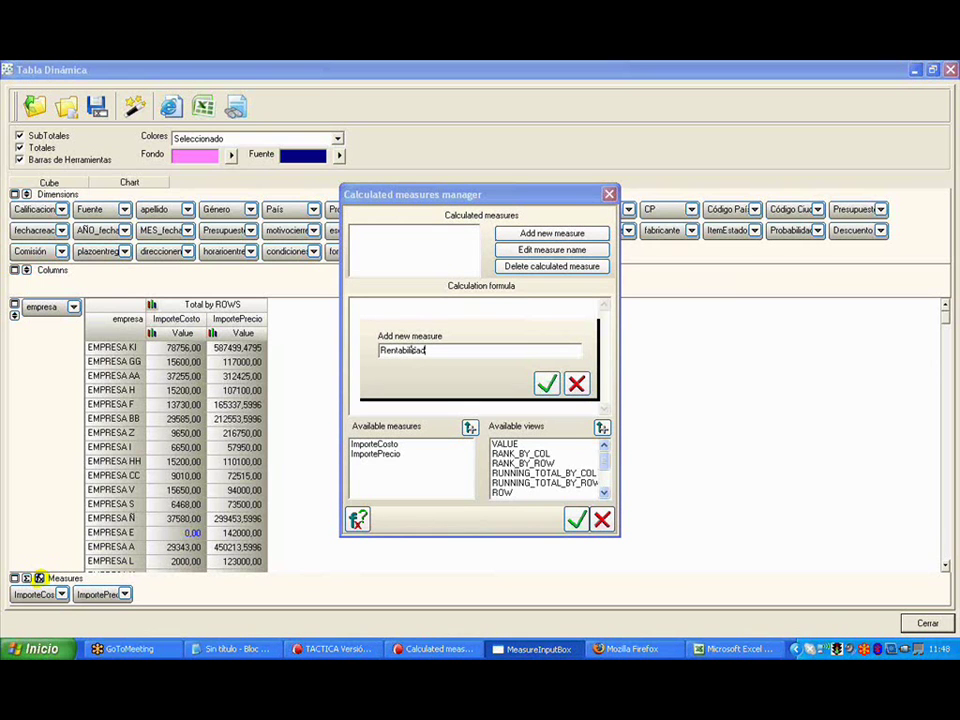
pyautogui.write('dad')
pyautogui.click(546, 383)
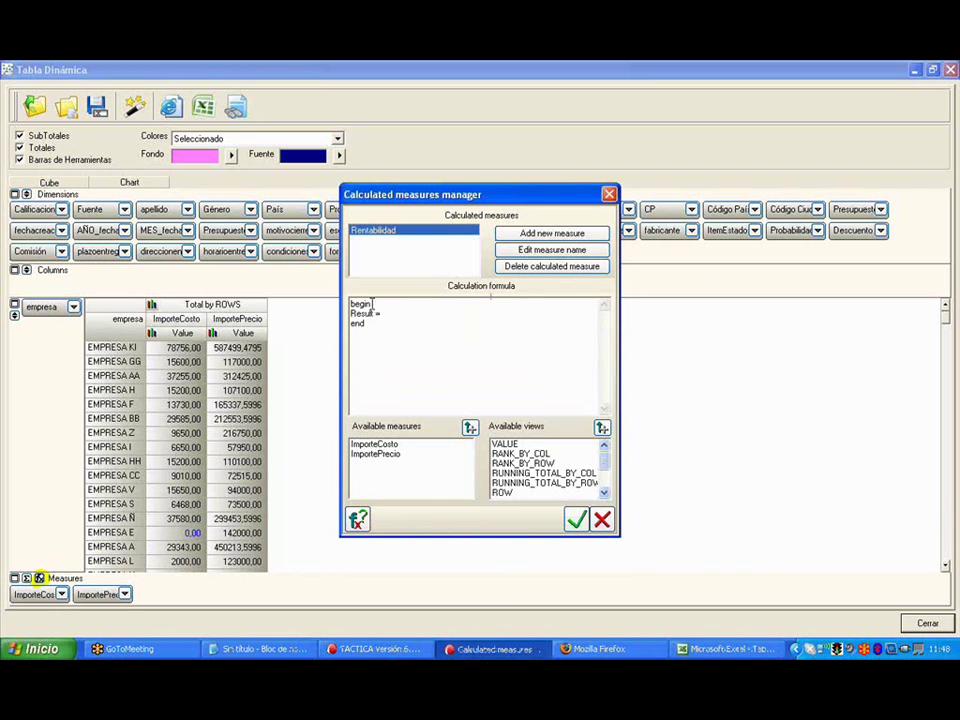
pyautogui.click(407, 323)
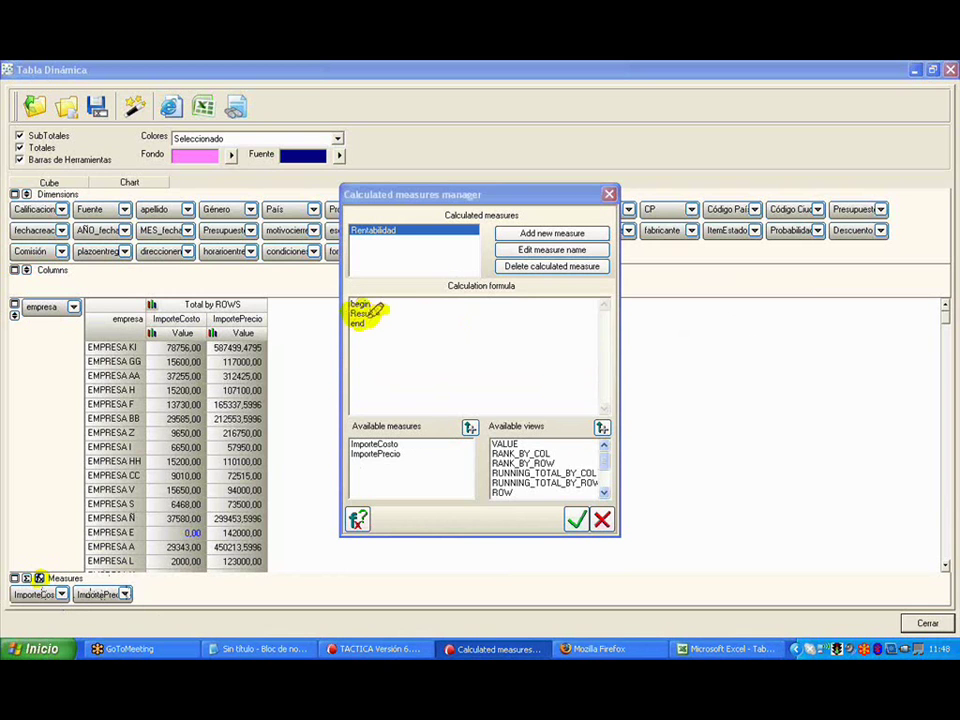
pyautogui.moveTo(350, 446)
pyautogui.mouseDown()
pyautogui.moveTo(396, 440)
pyautogui.moveTo(405, 452)
pyautogui.moveTo(363, 452)
pyautogui.mouseUp()
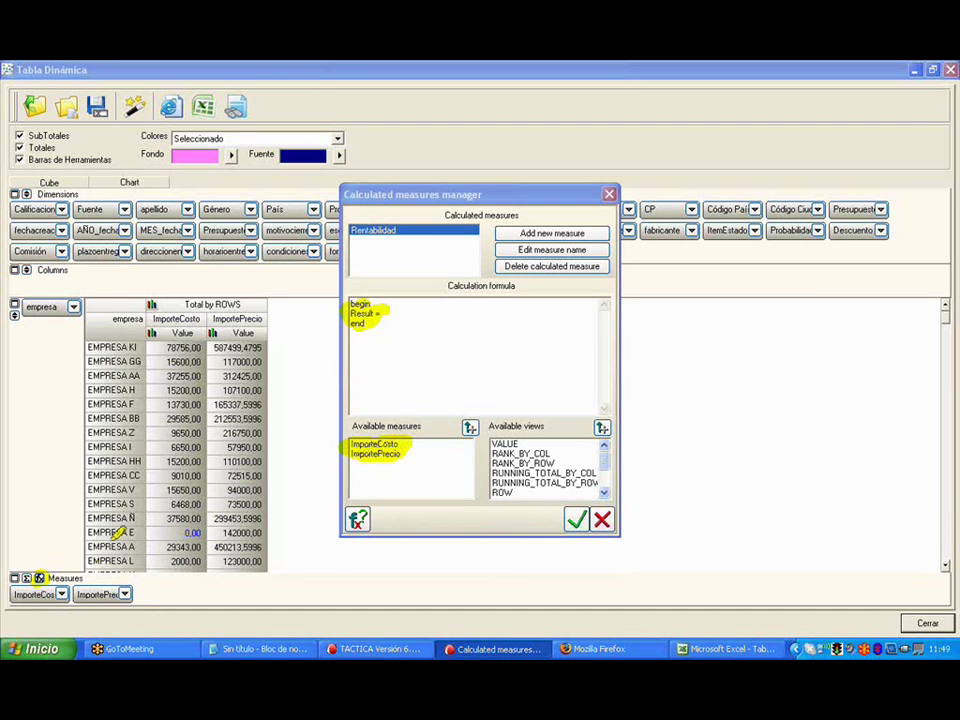
# Write the Rentabilidad calculation formula as Result = "ImportePrecio" - "ImporteCosto", using the available measures
pyautogui.moveTo(14, 594); pyautogui.dragTo(140, 587)
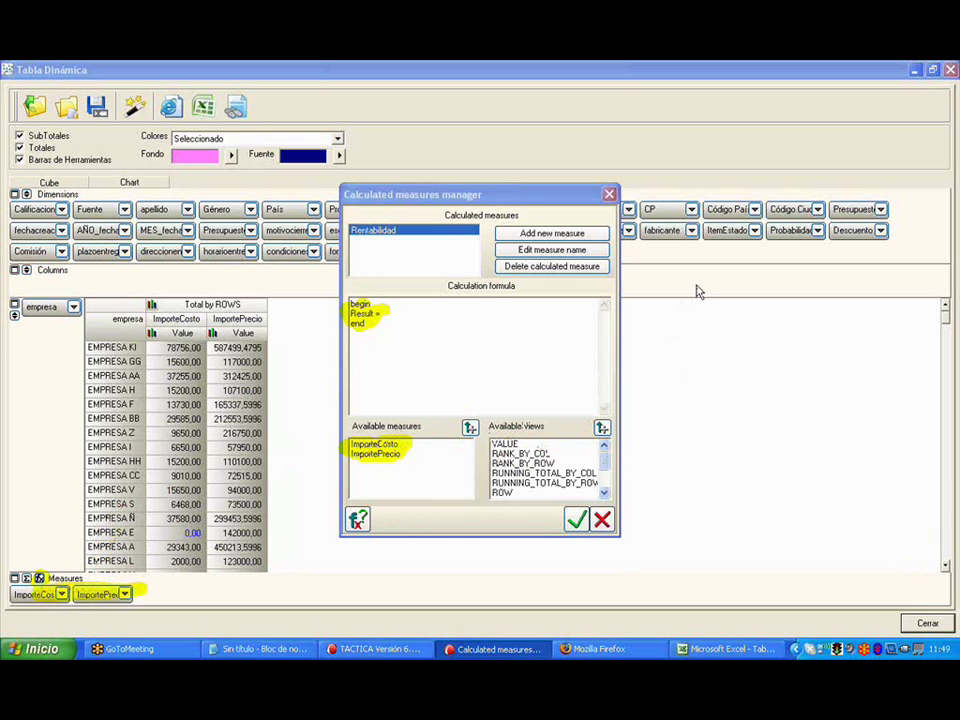
pyautogui.click(390, 315)
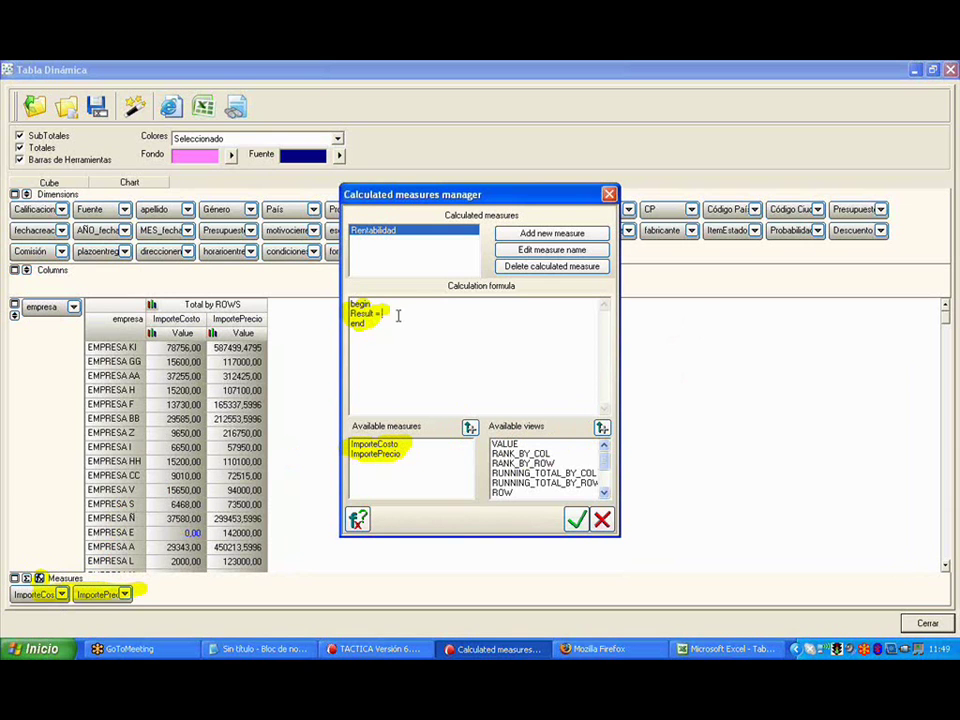
pyautogui.doubleClick(397, 455)
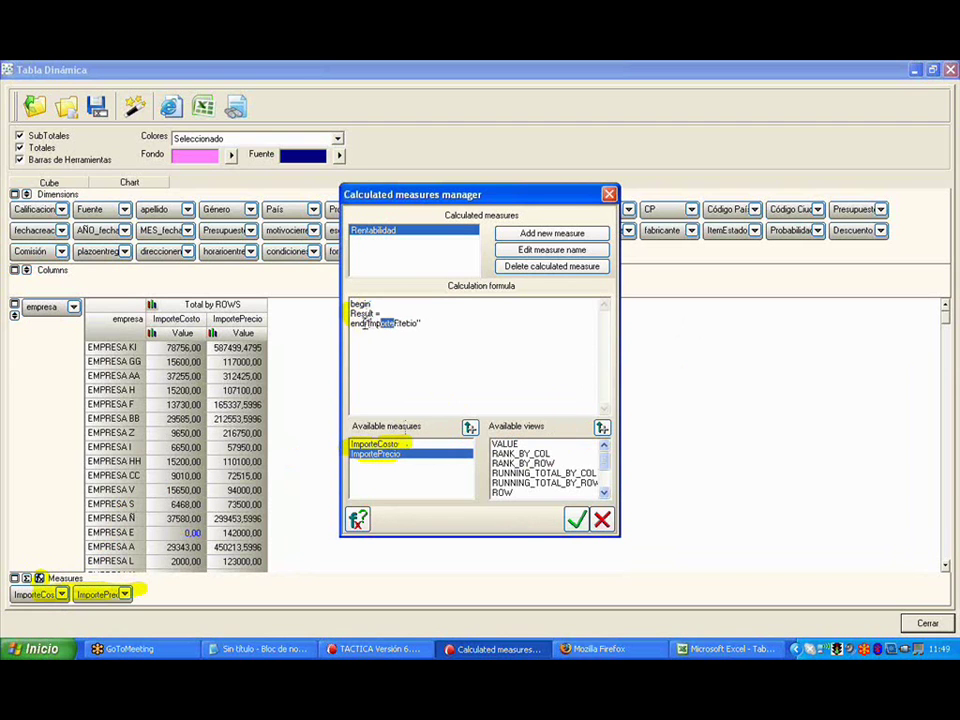
pyautogui.moveTo(365, 323); pyautogui.dragTo(432, 322)
pyautogui.hotkey('ctrl', 'x')
pyautogui.click(396, 314)
pyautogui.moveTo(396, 314); pyautogui.dragTo(401, 376)
pyautogui.doubleClick(405, 455)
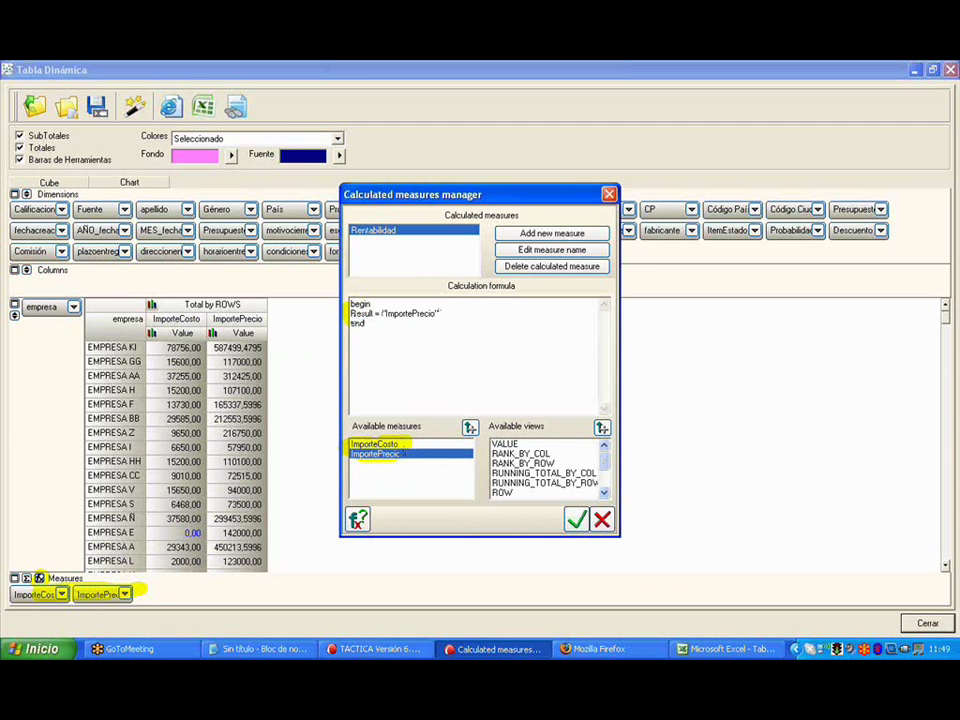
pyautogui.write('<')
pyautogui.doubleClick(375, 444)
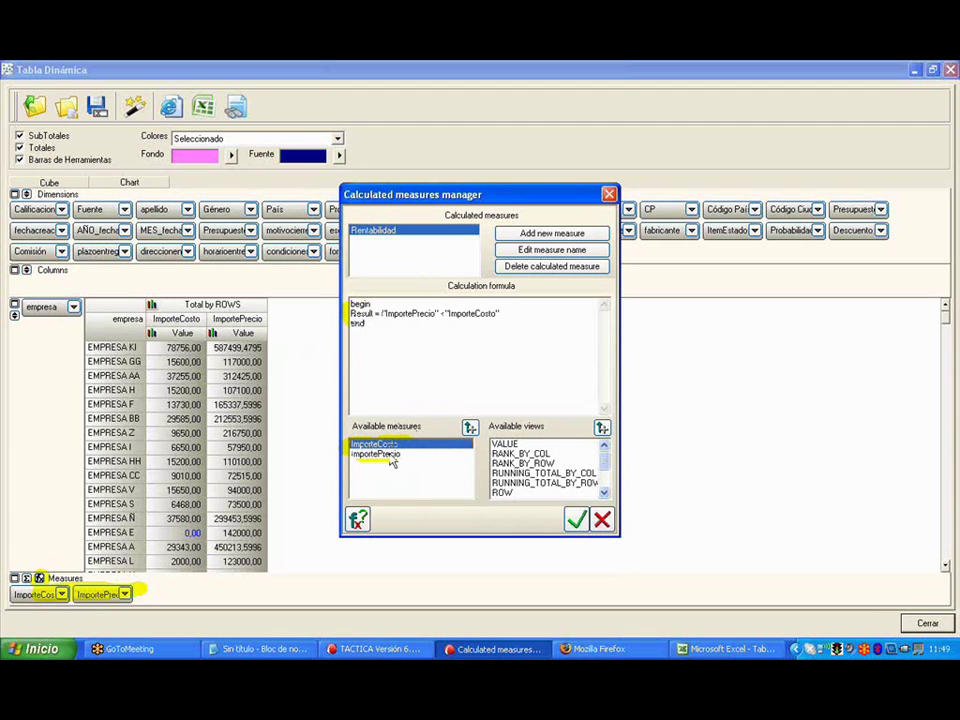
# Check the Rentabilidad formula's syntax and apply the calculated measure to the pivot table
pyautogui.click(364, 519)
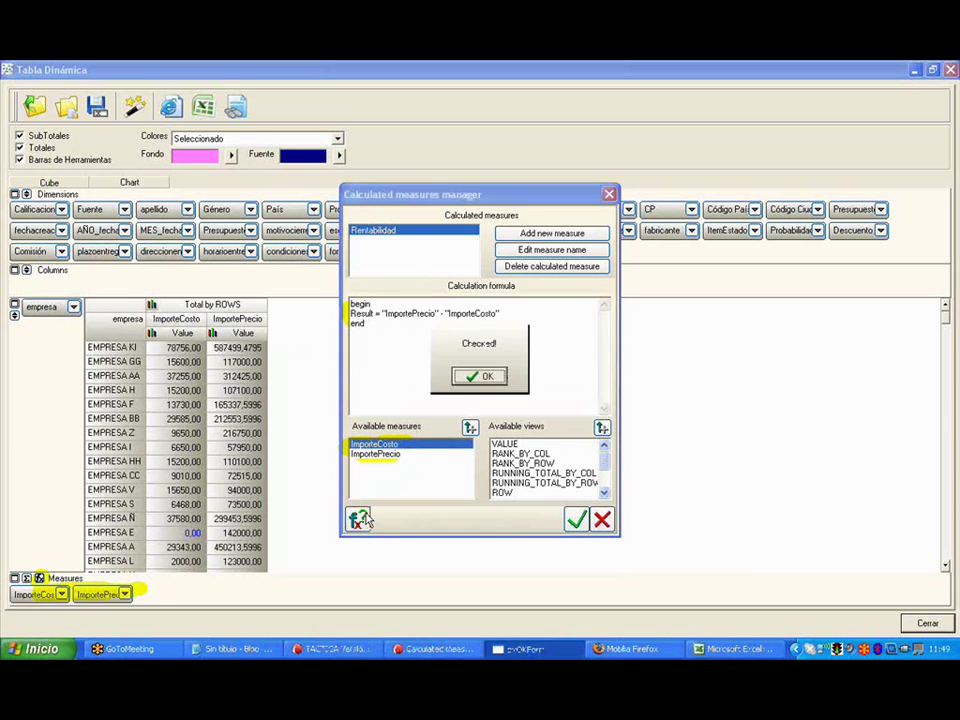
pyautogui.click(487, 377)
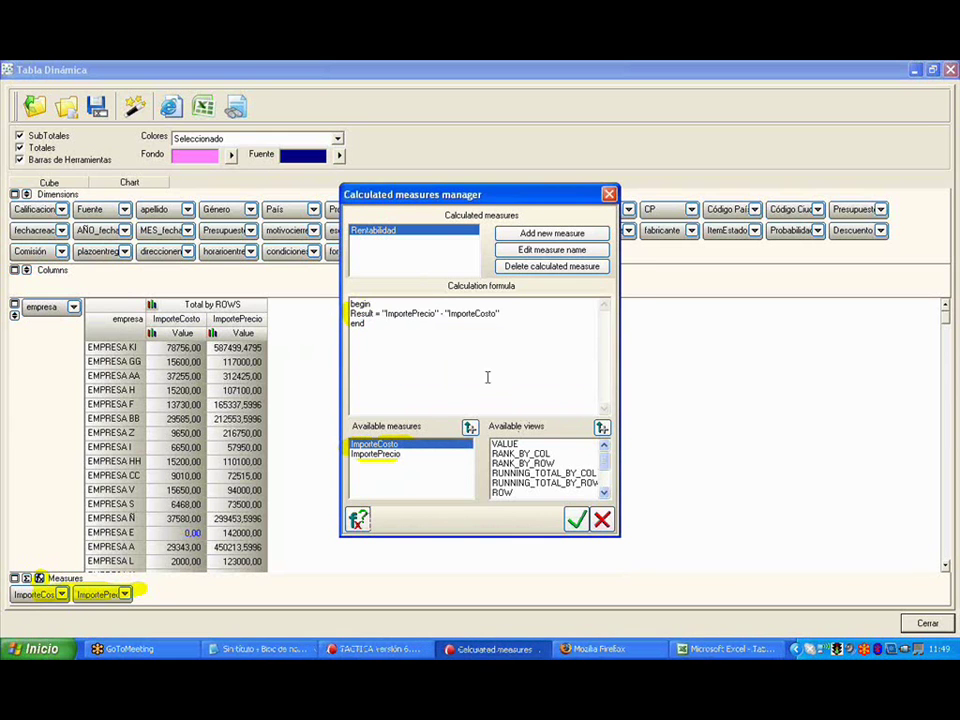
pyautogui.click(576, 519)
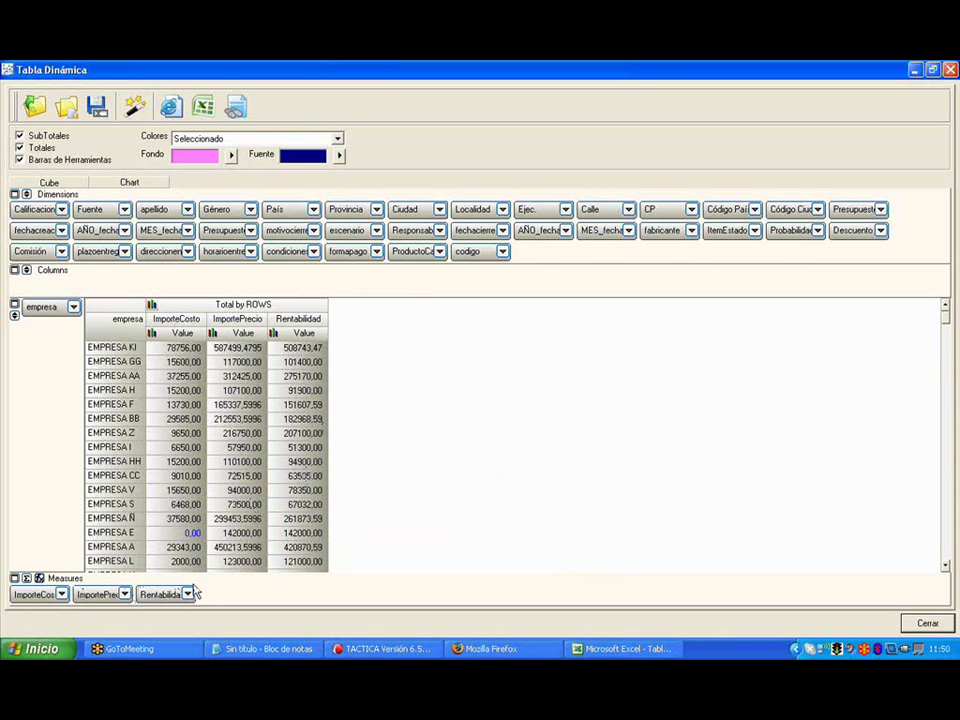
# Change the Rentabilidad formula so it multiplies "ImportePrecio" by 0.35, check it and apply it
pyautogui.click(39, 578)
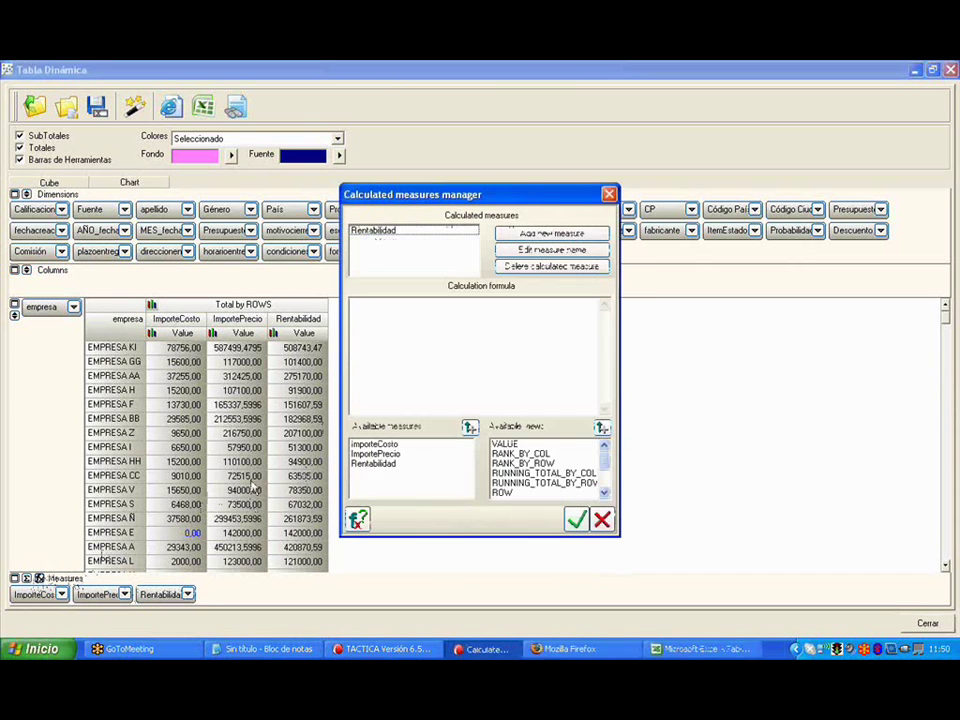
pyautogui.click(405, 232)
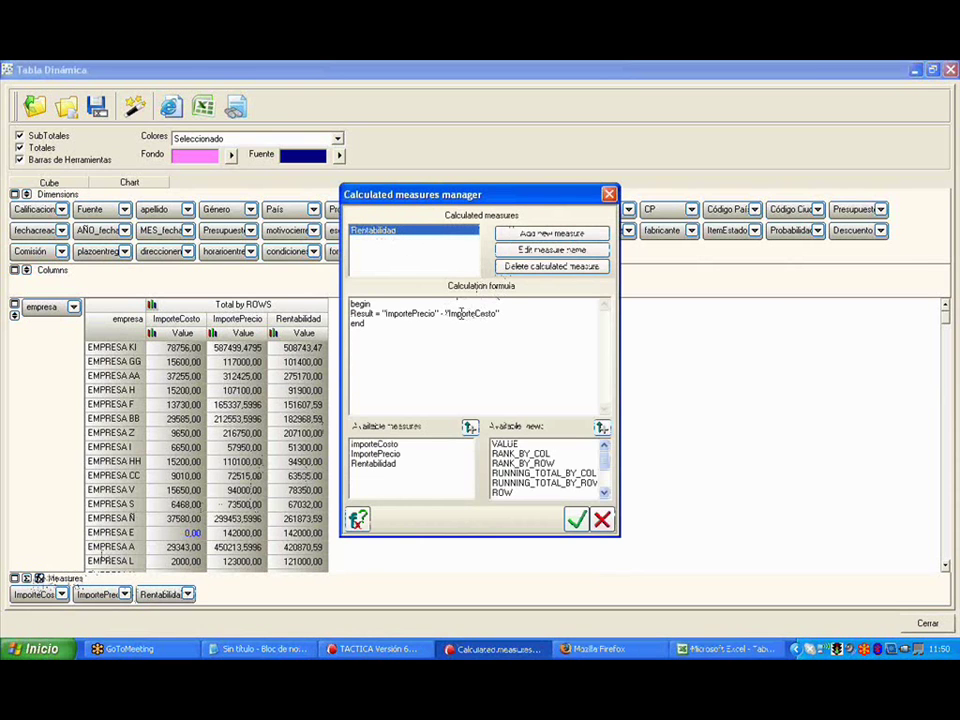
pyautogui.moveTo(443, 312); pyautogui.dragTo(511, 316)
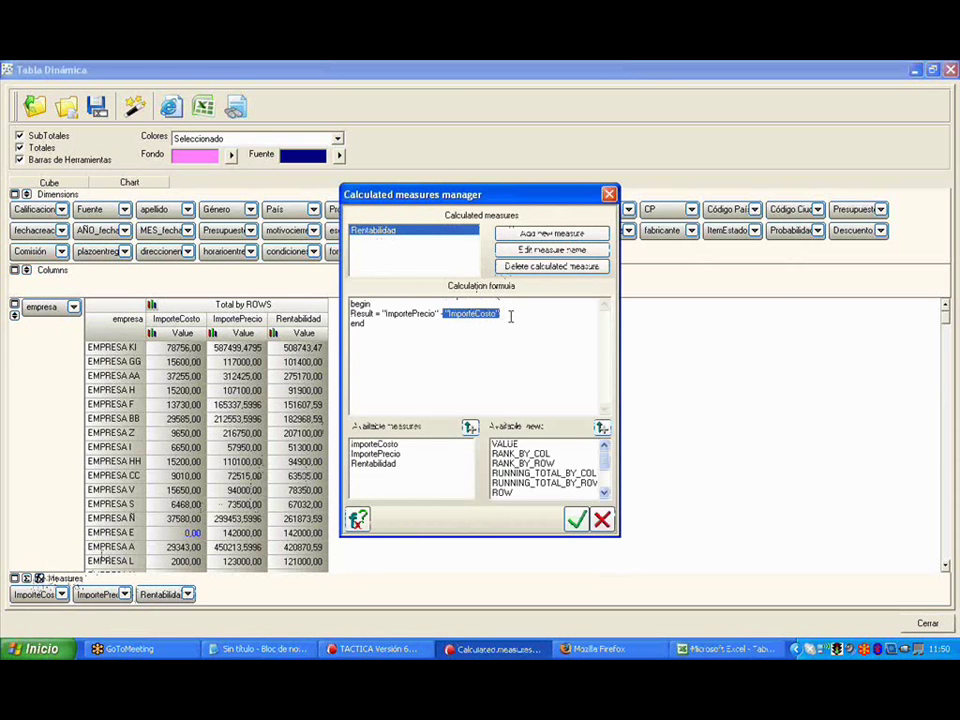
pyautogui.press('Delete')
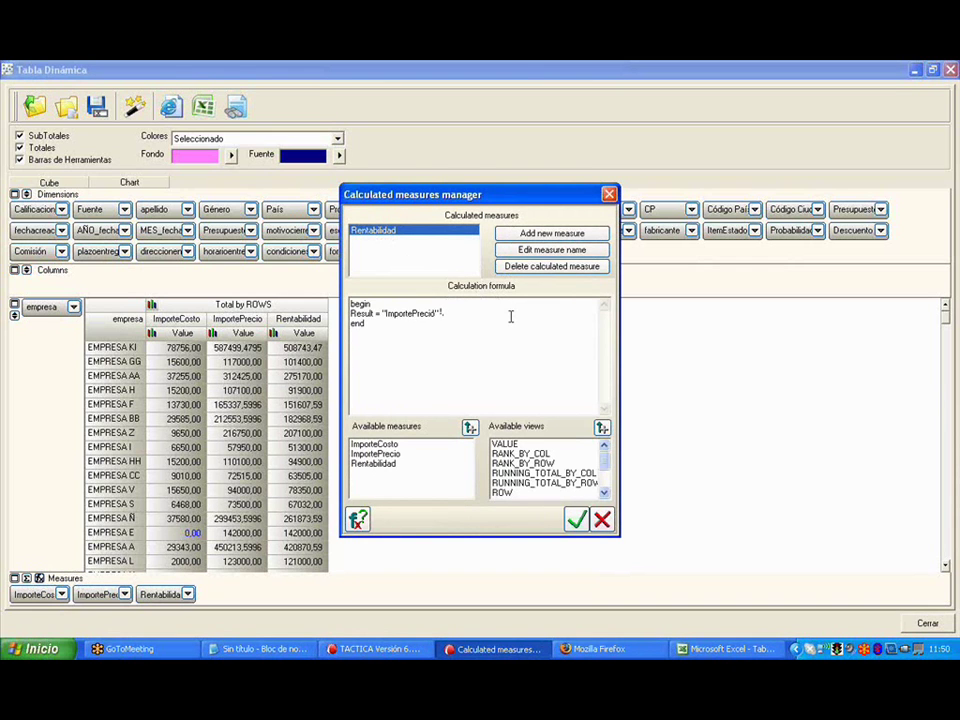
pyautogui.click(357, 519)
pyautogui.click(476, 374)
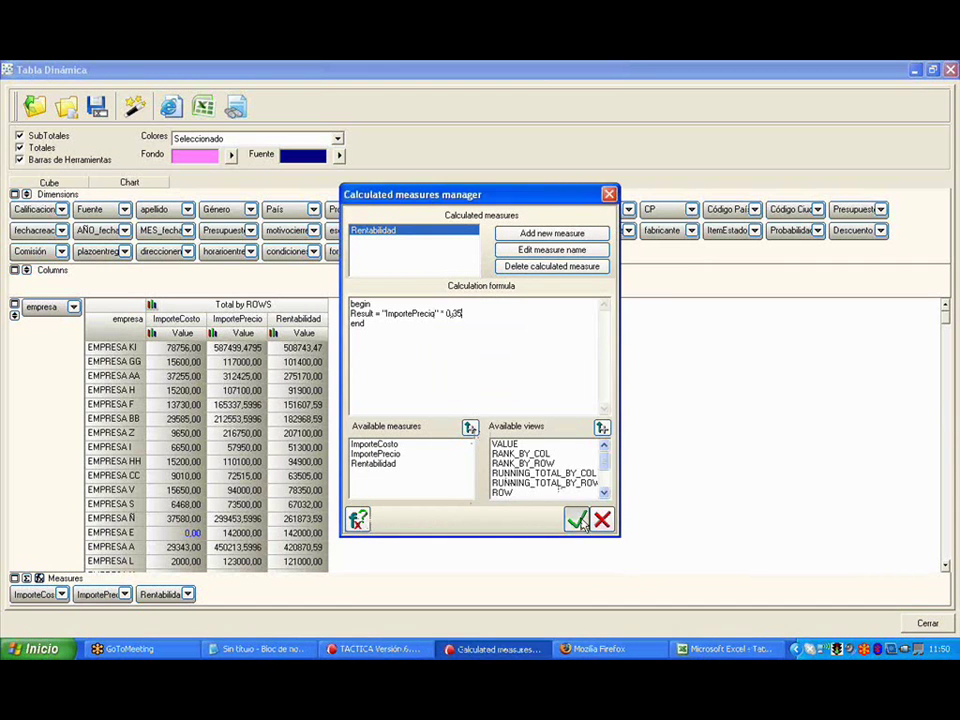
pyautogui.click(576, 519)
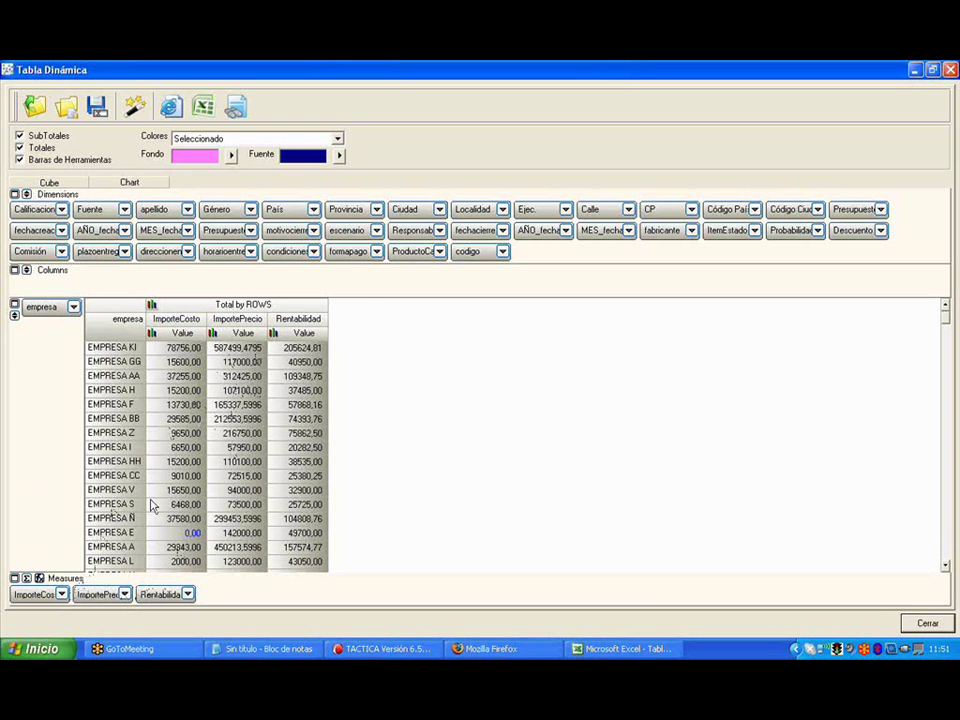
pyautogui.doubleClick(50, 594)
pyautogui.moveTo(230, 236); pyautogui.dragTo(415, 187)
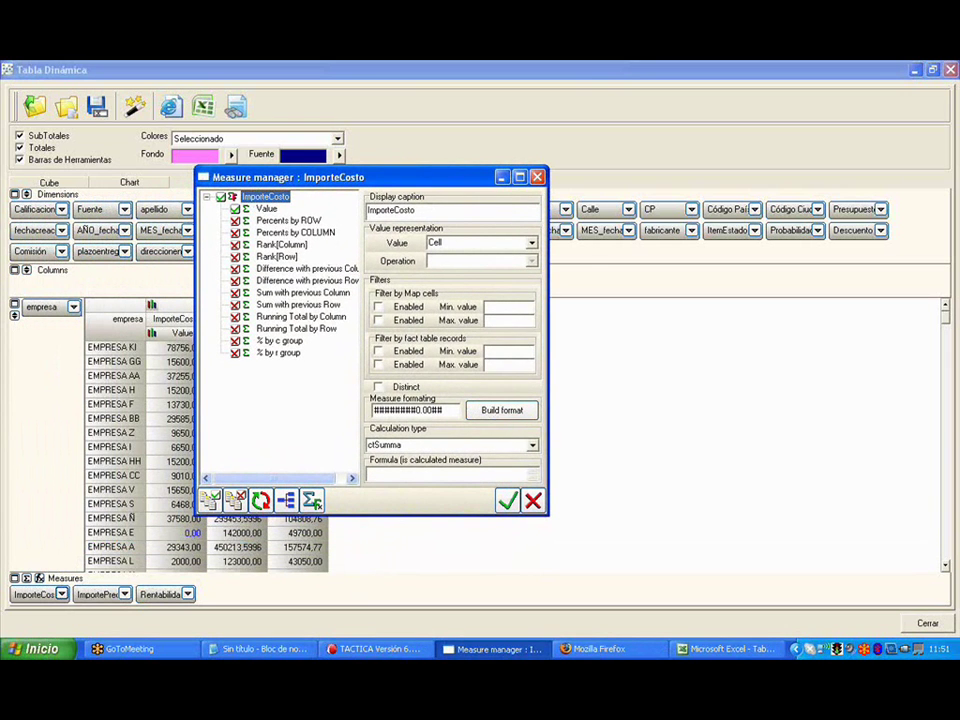
pyautogui.click(537, 177)
# Format the ImporteCosto measure with the predefined Price (US) format $ #0.00, keeping the symbol before the number
pyautogui.click(61, 596)
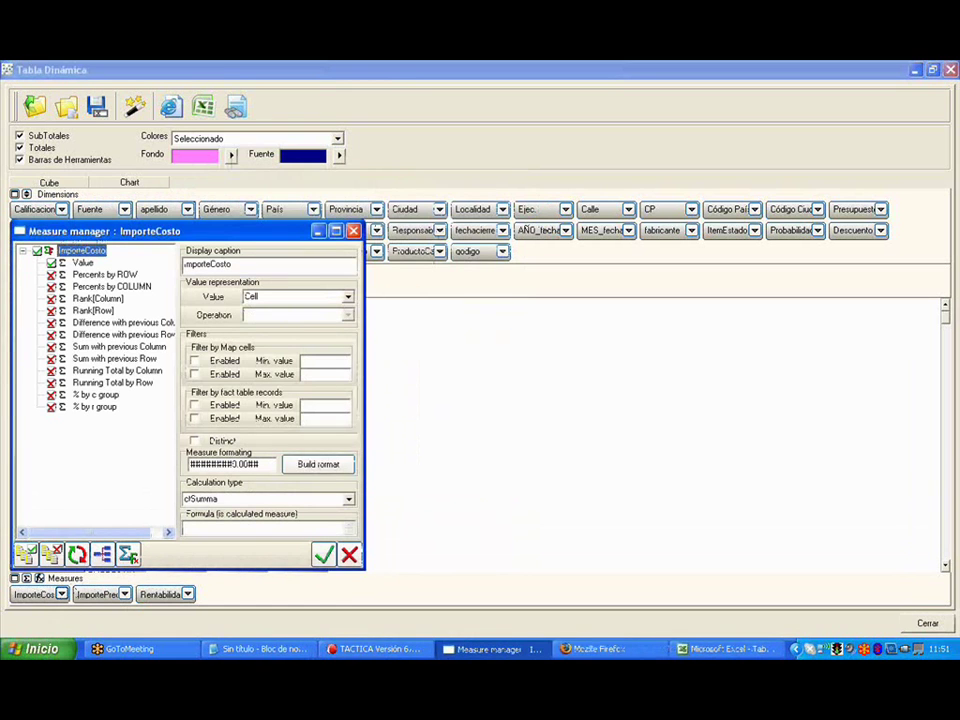
pyautogui.click(318, 463)
pyautogui.click(524, 266)
pyautogui.click(415, 289)
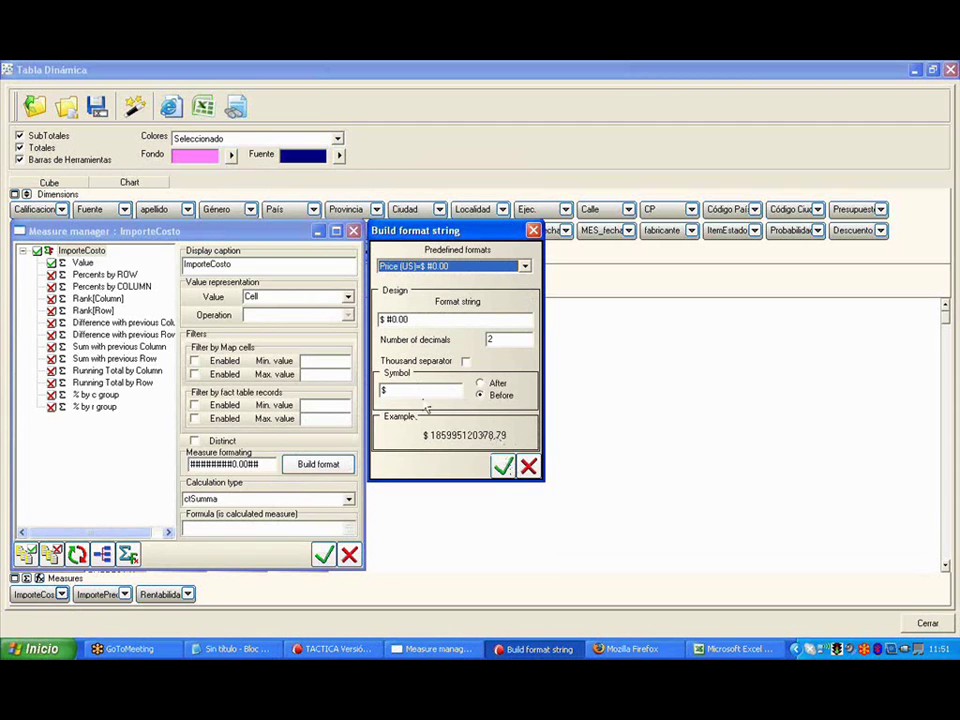
pyautogui.click(481, 385)
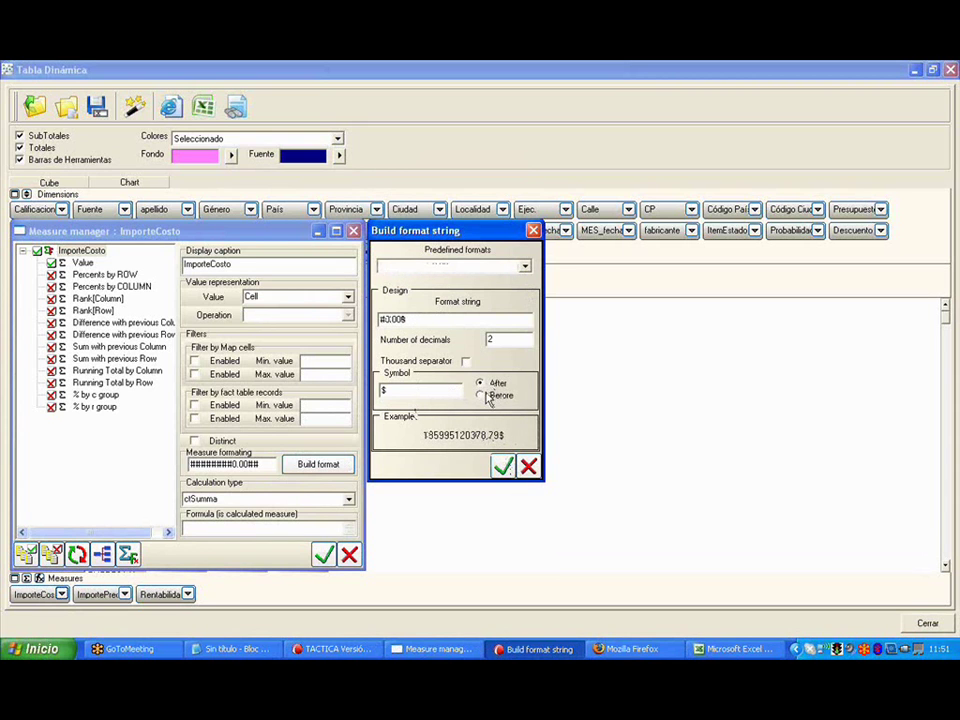
pyautogui.click(481, 396)
pyautogui.click(503, 466)
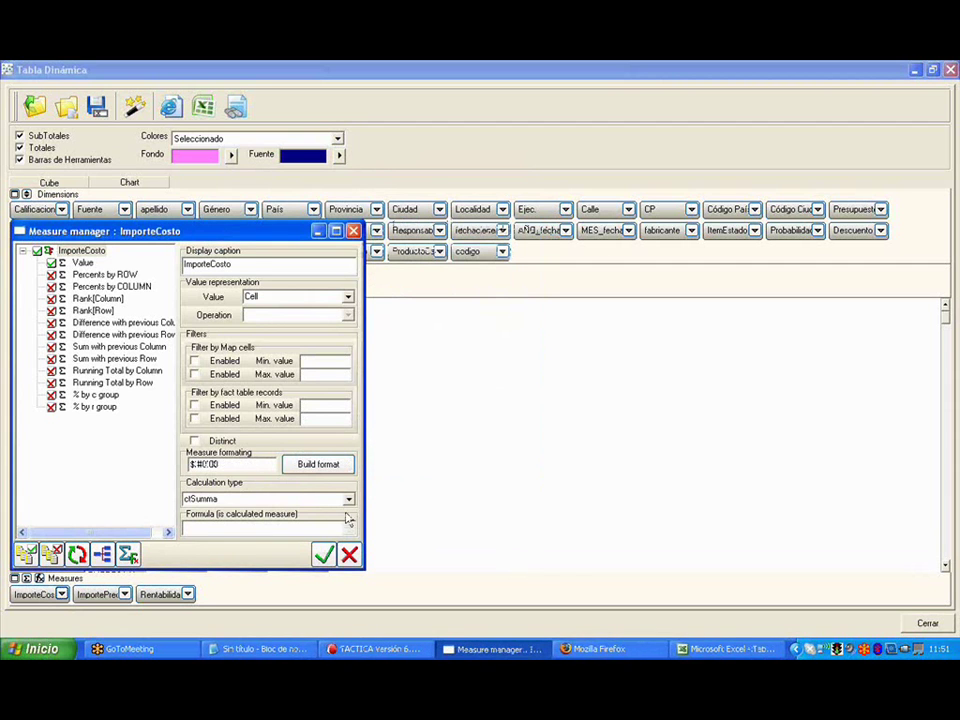
pyautogui.click(324, 553)
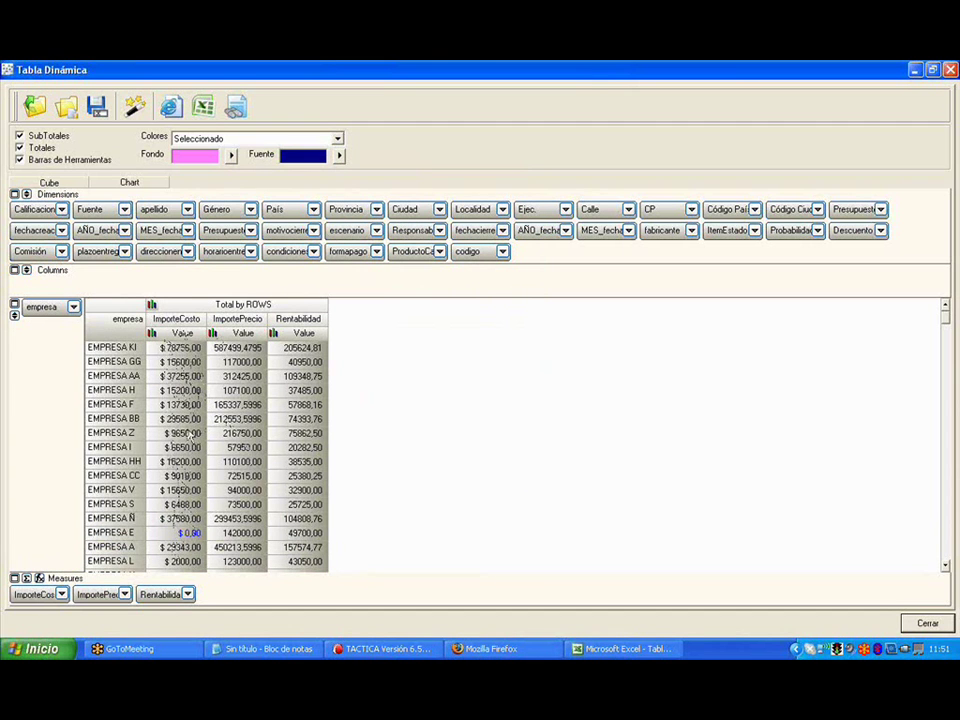
# Format the ImportePrecio measure as Price (US) with 2 decimals, a thousand separator and USD as the symbol
pyautogui.click(125, 596)
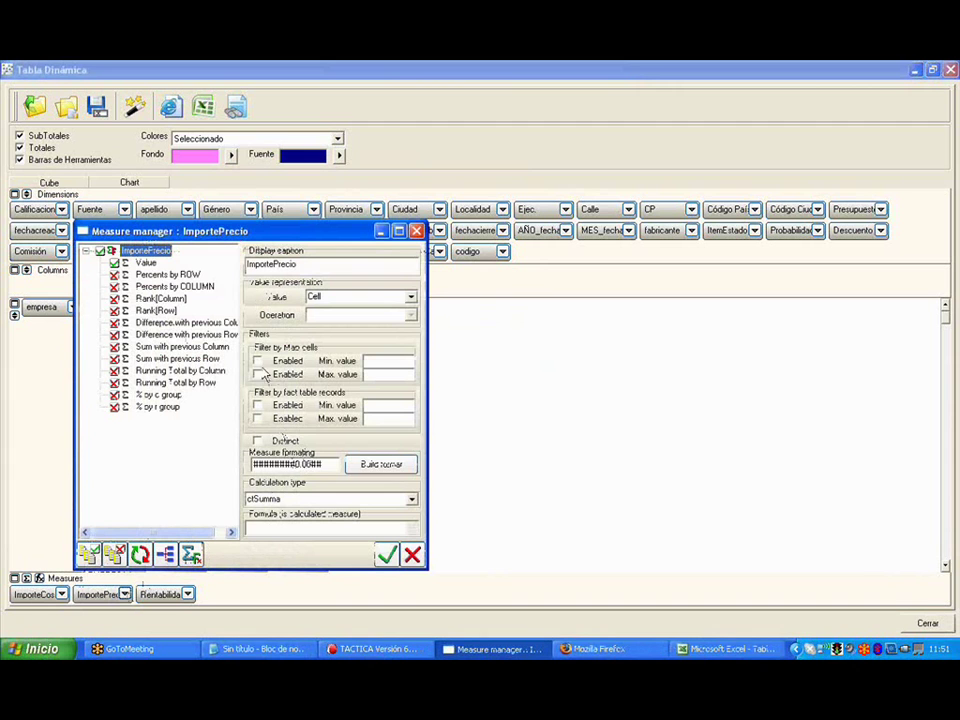
pyautogui.click(387, 466)
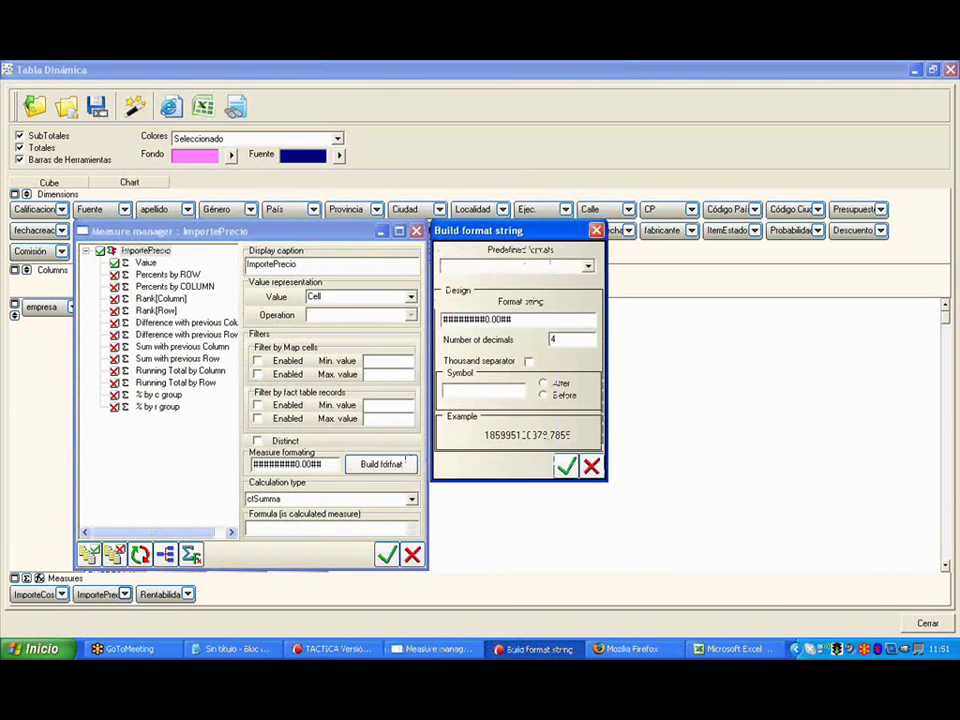
pyautogui.click(586, 266)
pyautogui.click(480, 289)
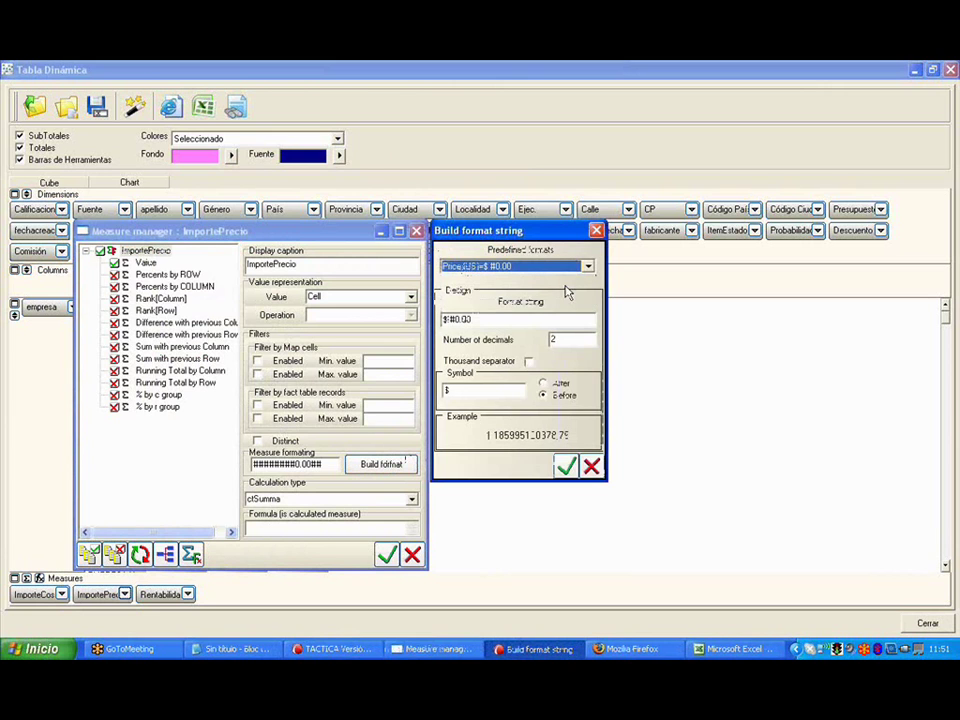
pyautogui.click(575, 339)
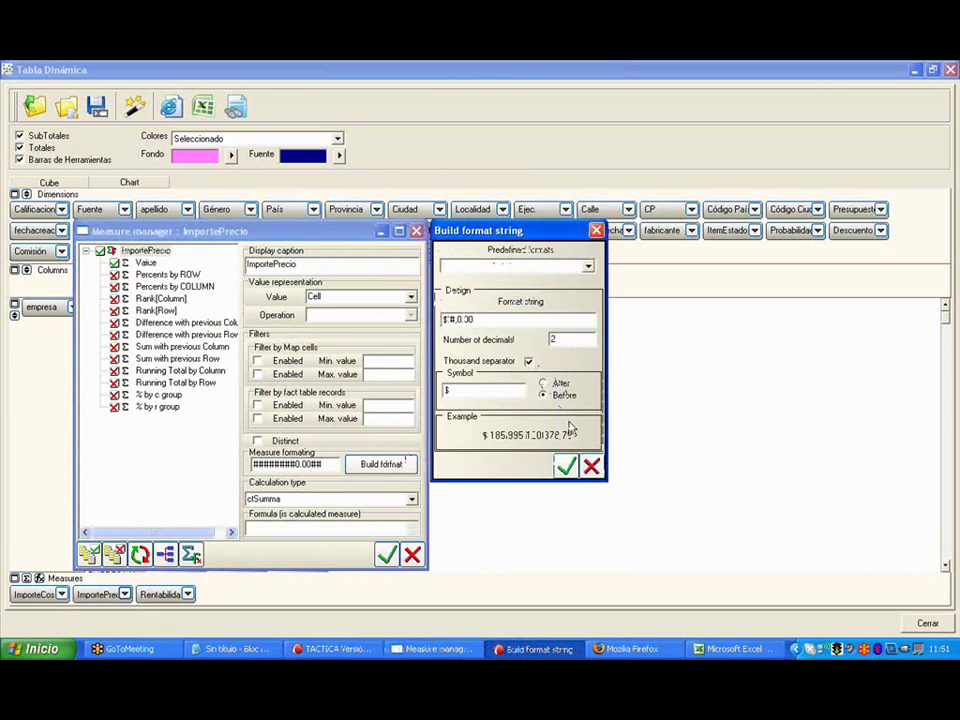
pyautogui.doubleClick(495, 393)
pyautogui.write('USD')
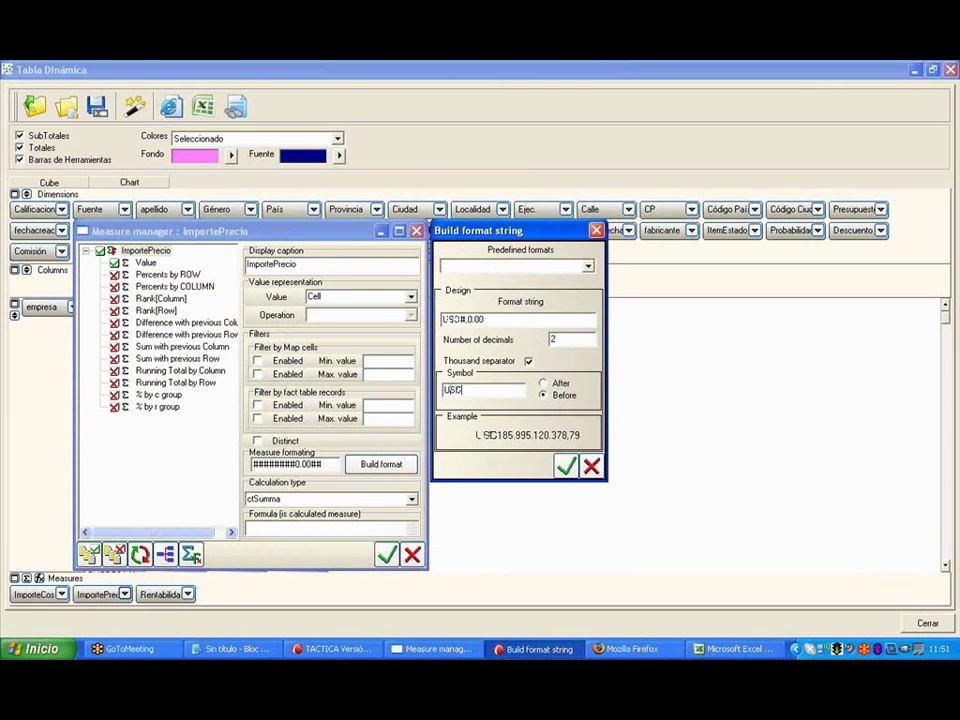
pyautogui.click(566, 466)
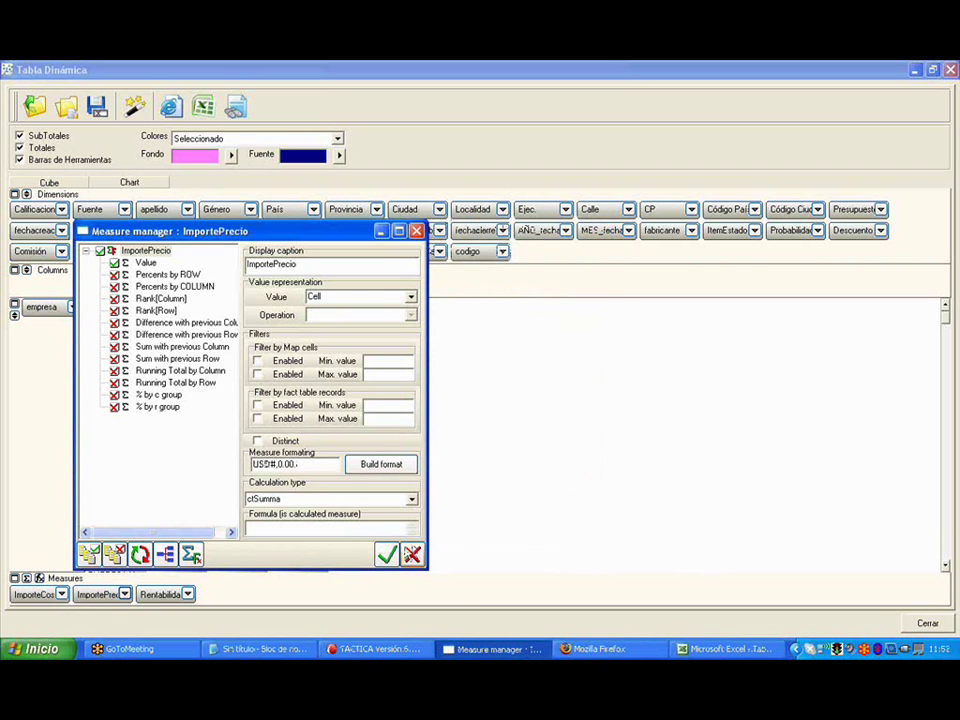
pyautogui.click(386, 554)
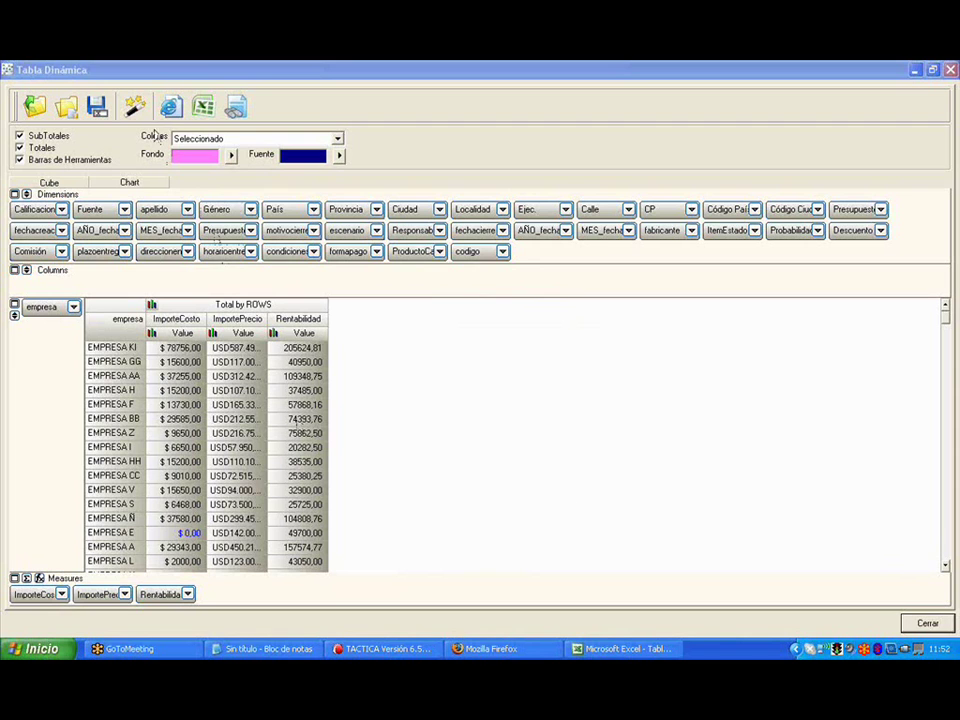
# Examine the Moneda options for the Facturación module in the query assistant, and cancel the assistant
pyautogui.click(133, 106)
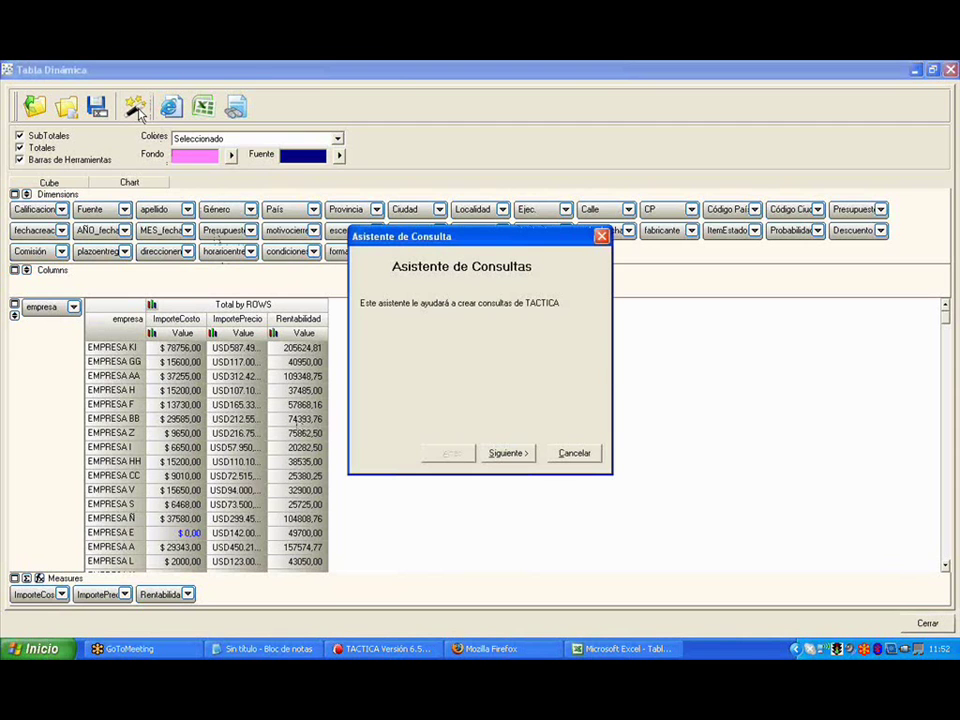
pyautogui.click(503, 453)
pyautogui.click(493, 316)
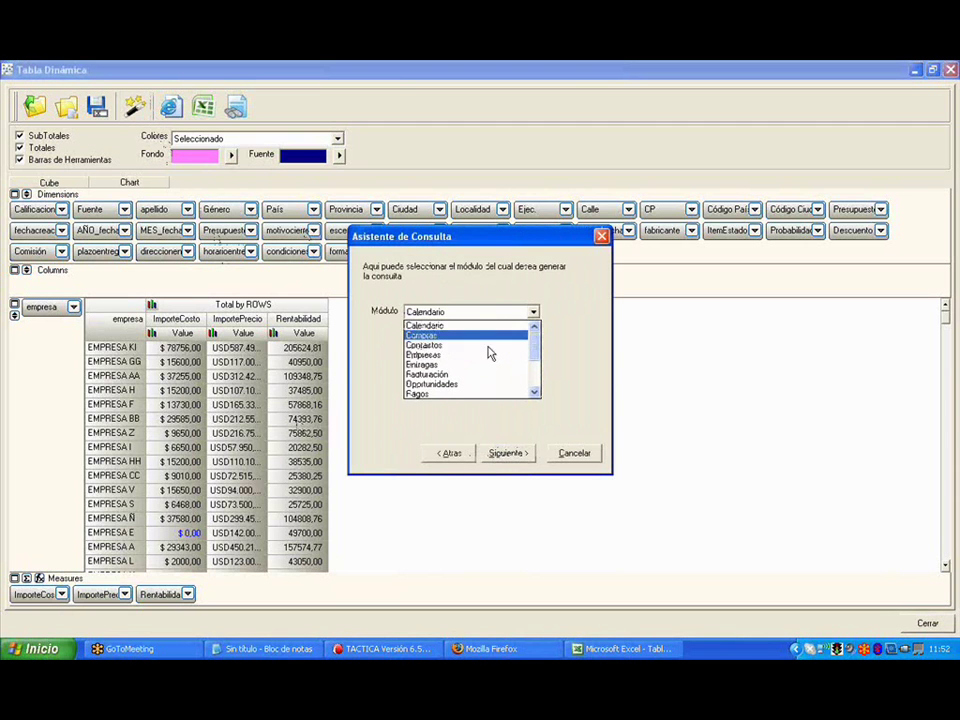
pyautogui.click(478, 373)
pyautogui.click(506, 455)
pyautogui.click(523, 366)
pyautogui.click(523, 366)
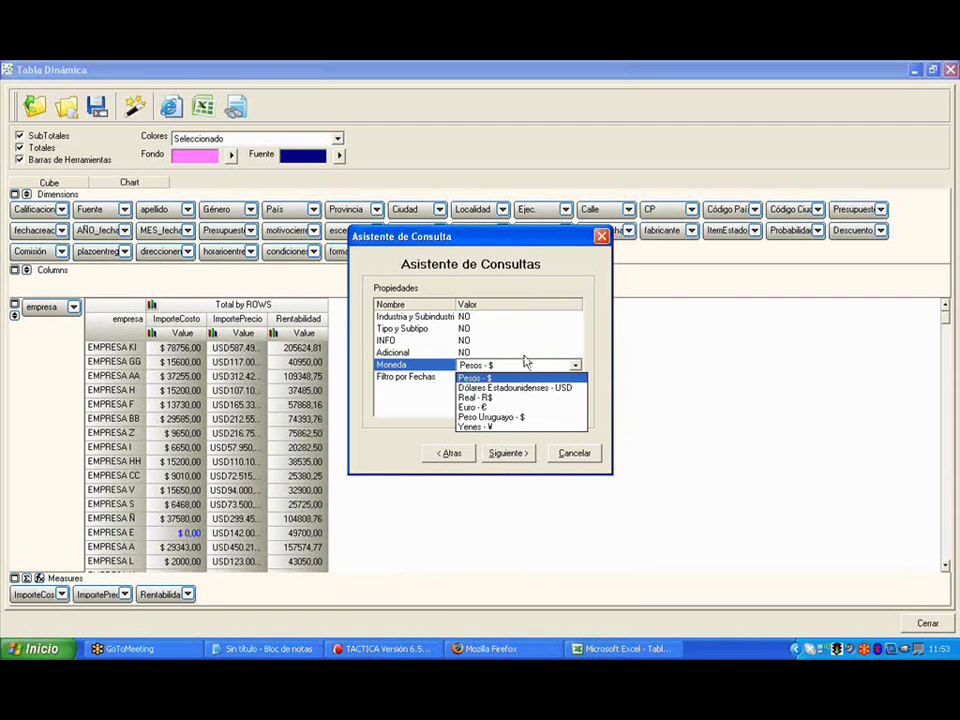
pyautogui.click(527, 345)
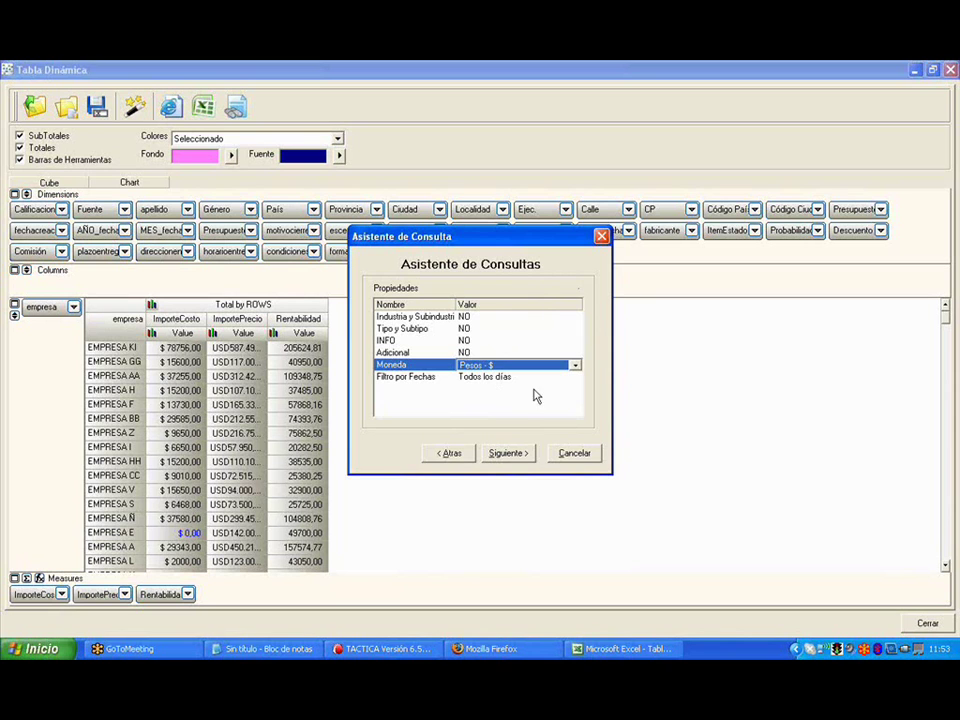
pyautogui.click(573, 455)
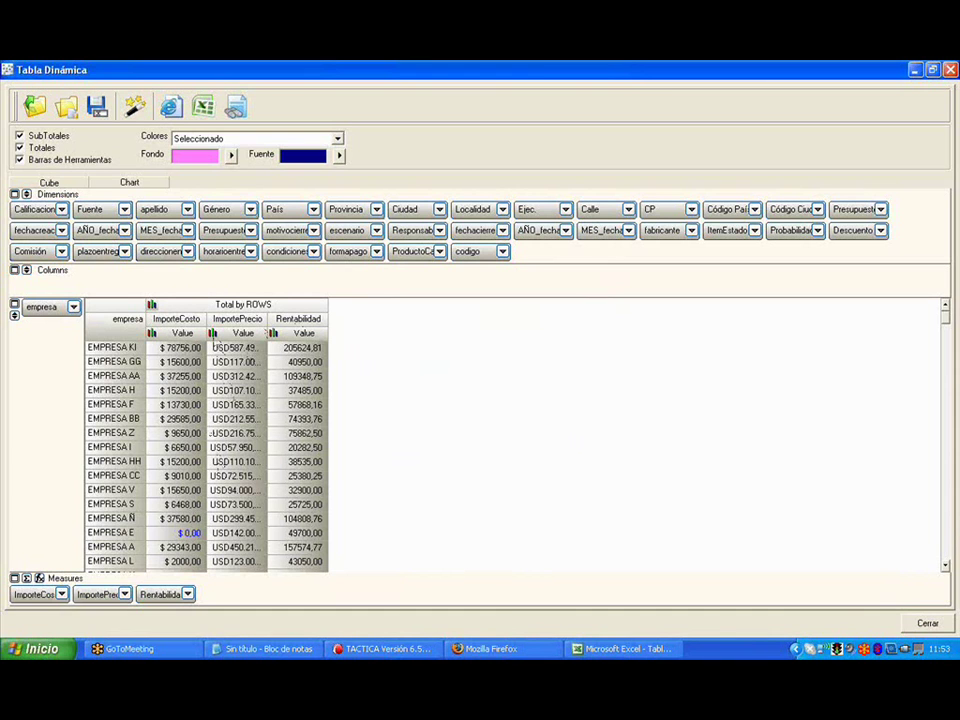
# Replace the currency symbol in the ImportePrecio measure's format with $ and apply it
pyautogui.doubleClick(112, 594)
pyautogui.click(372, 464)
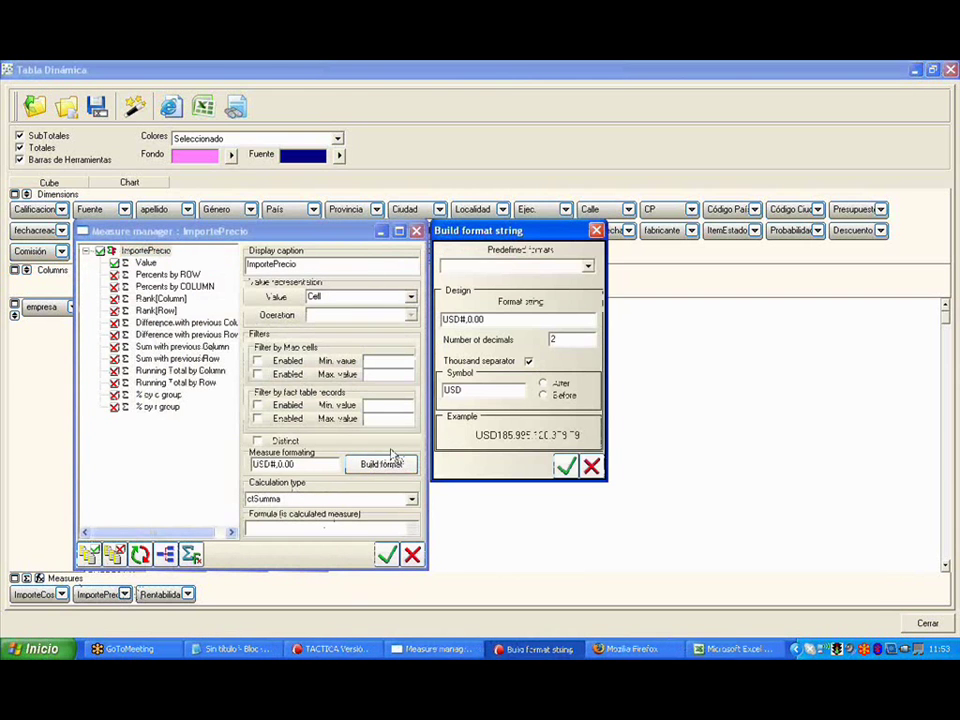
pyautogui.press('Tab')
pyautogui.write('$')
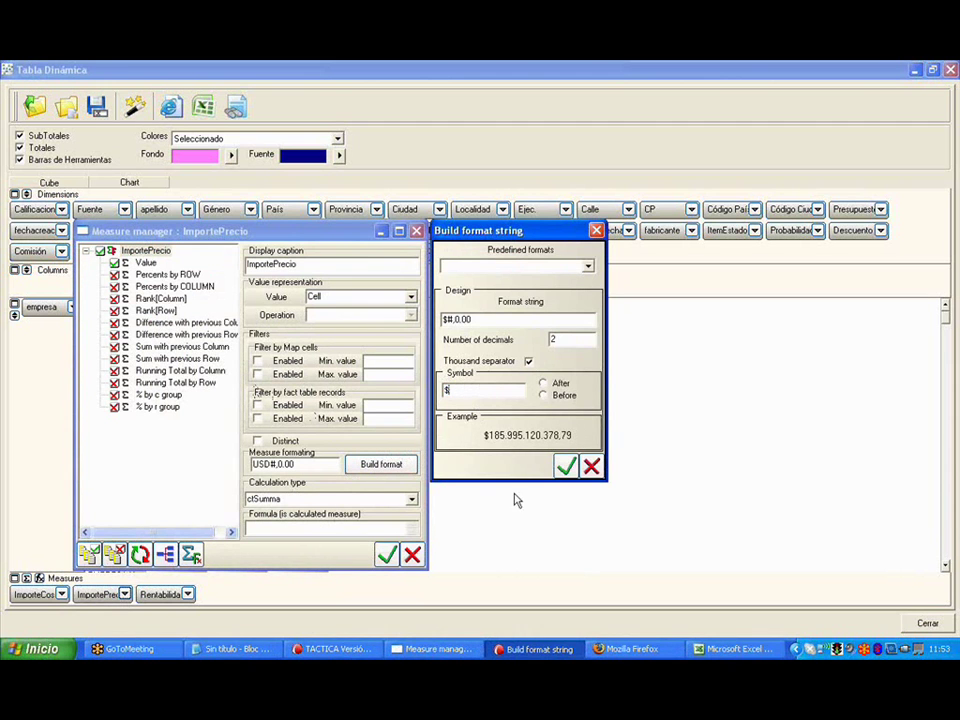
pyautogui.click(566, 466)
pyautogui.click(387, 554)
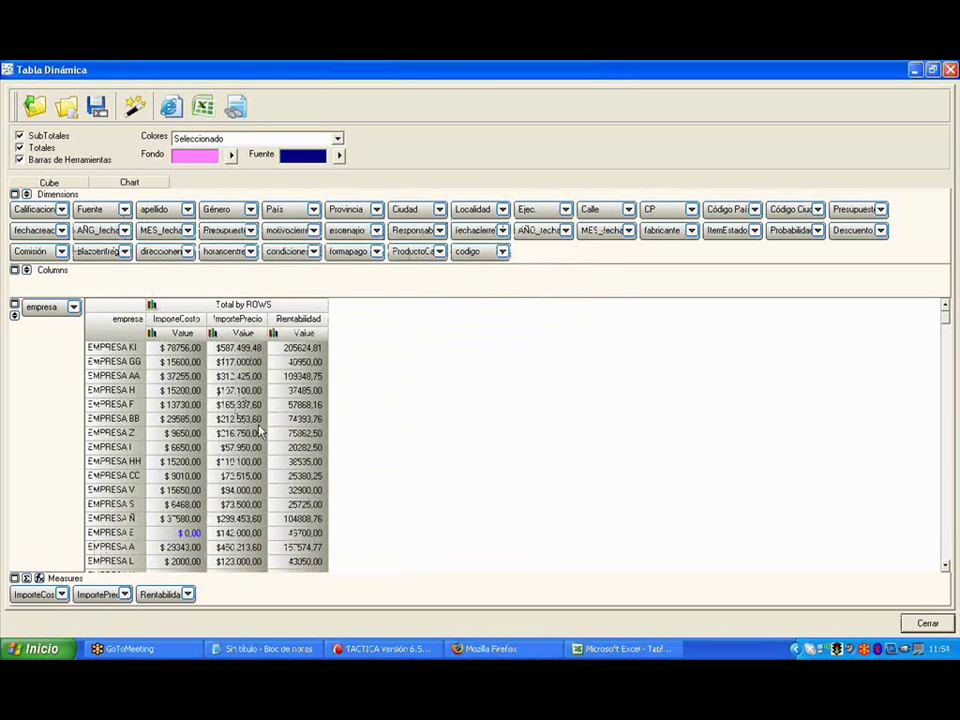
# Hide the Rentabilidad measure so that the pivot table shows only ImporteCosto and ImportePrecio
pyautogui.doubleClick(50, 595)
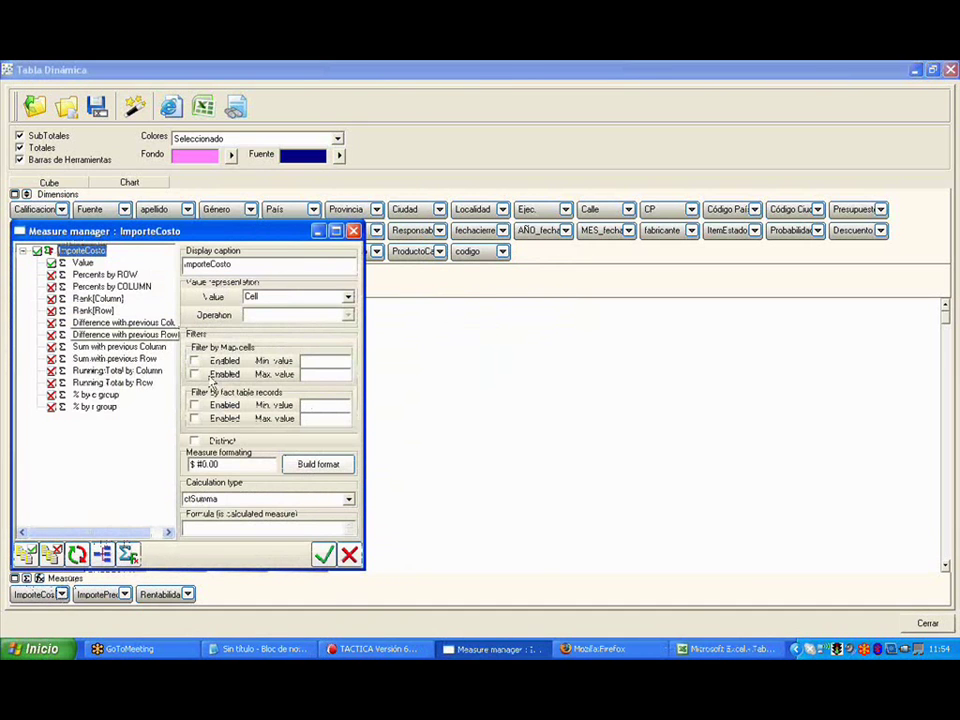
pyautogui.click(350, 555)
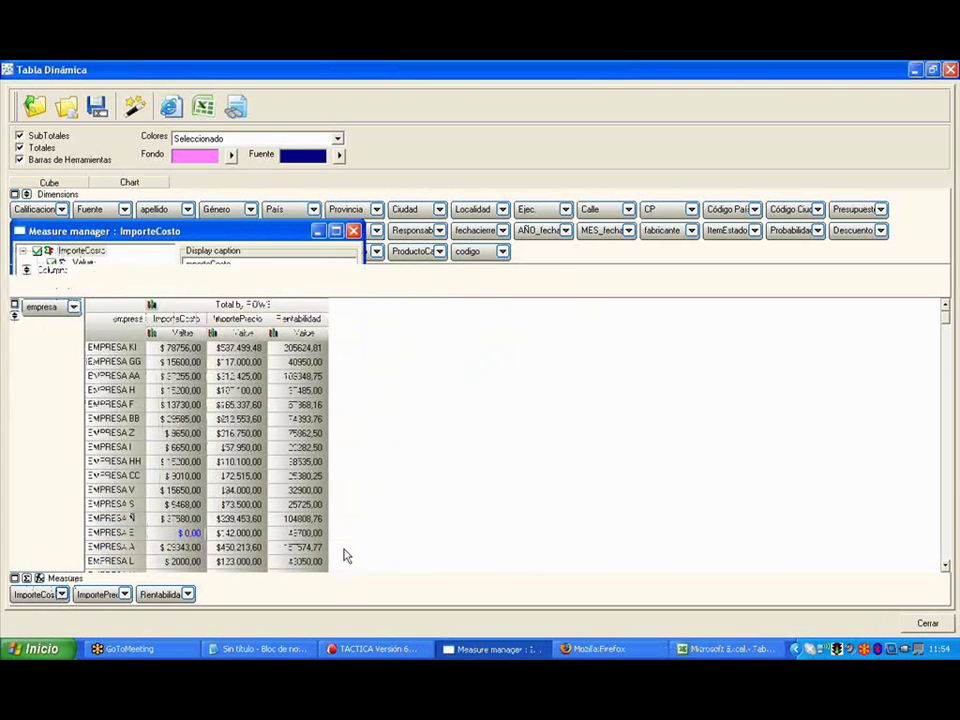
pyautogui.click(188, 596)
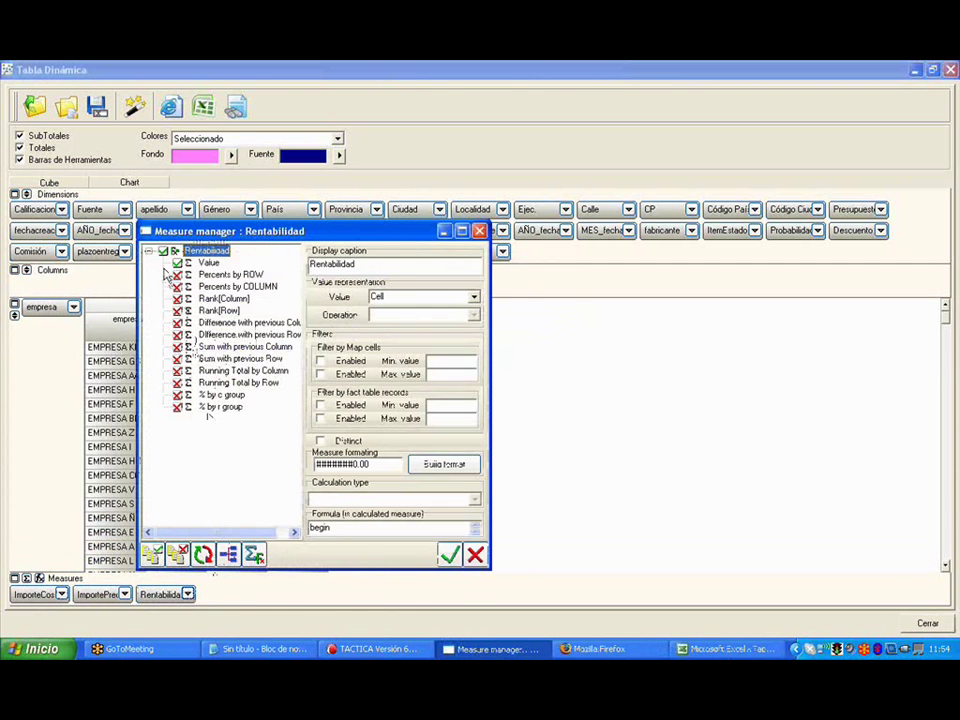
pyautogui.click(178, 556)
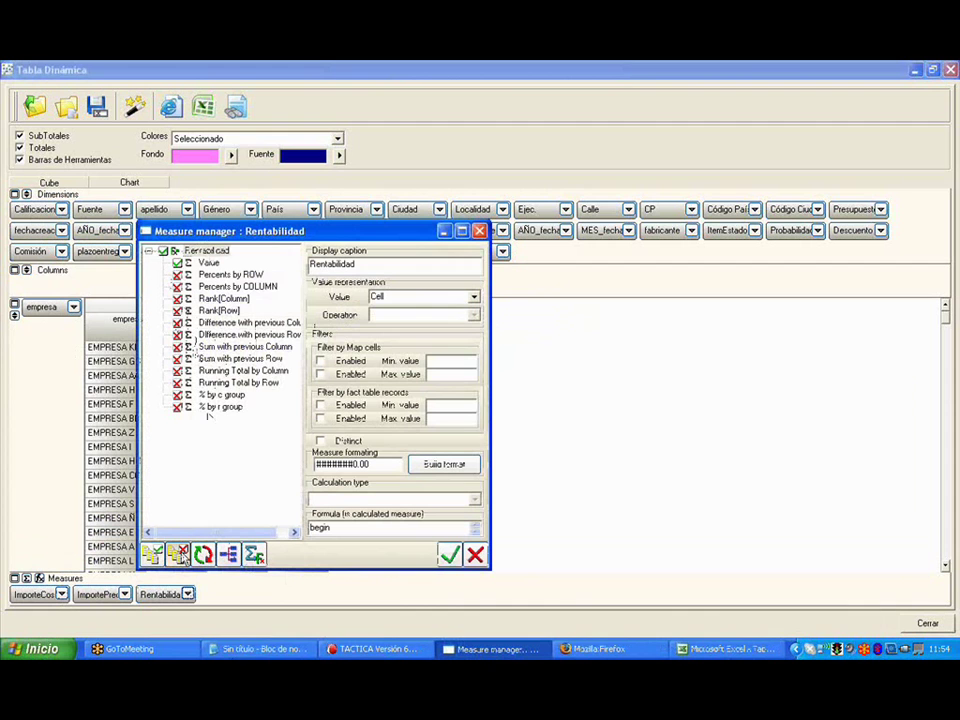
pyautogui.click(449, 556)
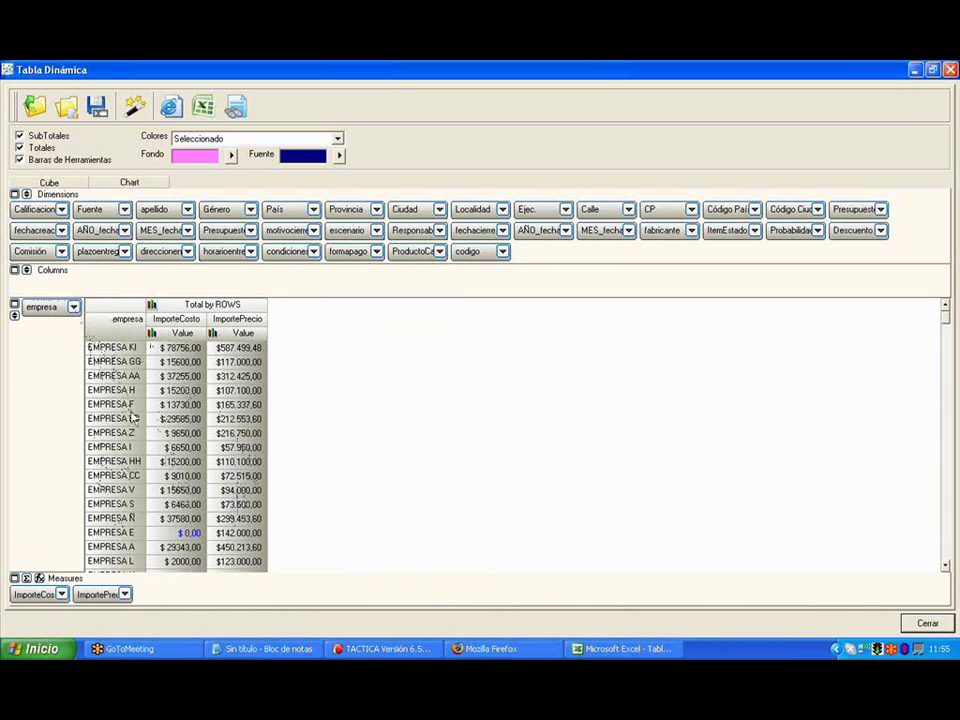
# Exclude EMPRESA KI and EMPRESA GG from the empresa dimension by moving them to the repository of inactive items
pyautogui.click(73, 307)
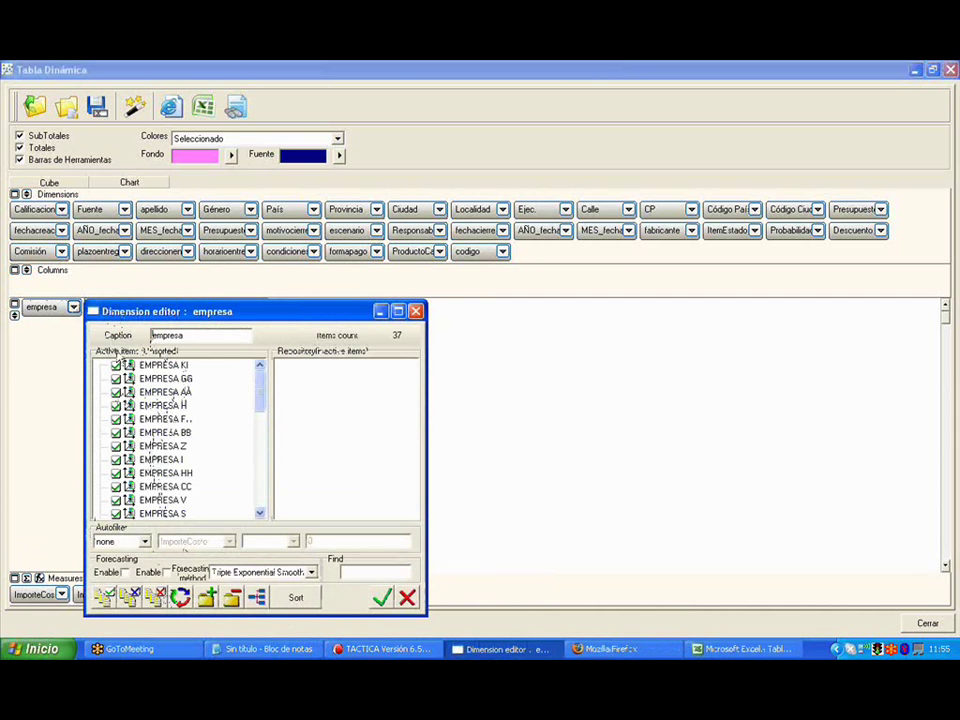
pyautogui.click(156, 597)
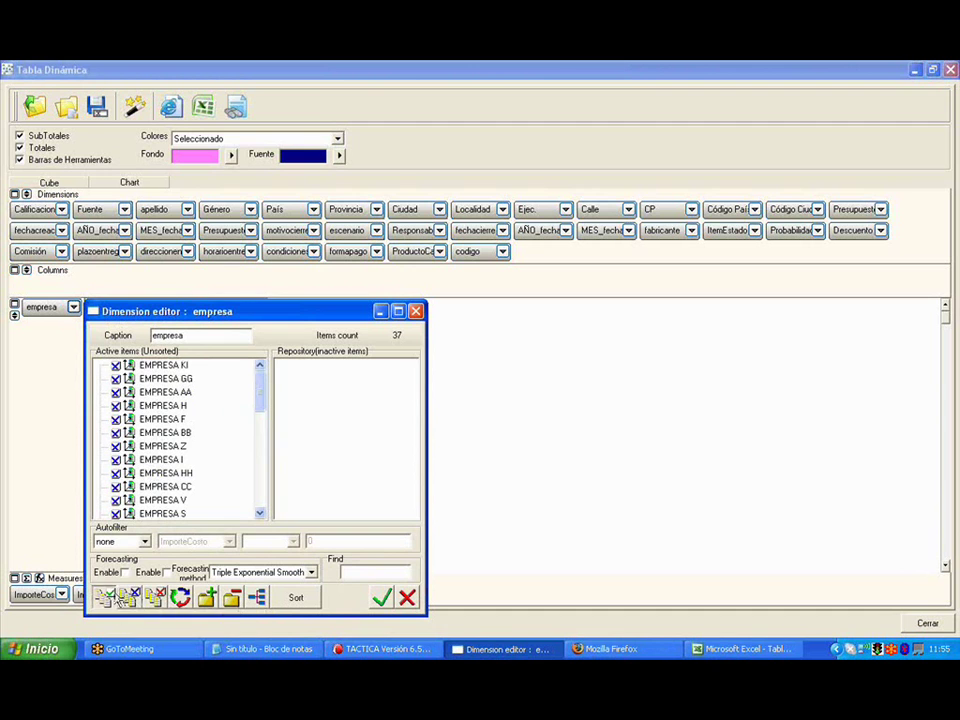
pyautogui.click(104, 597)
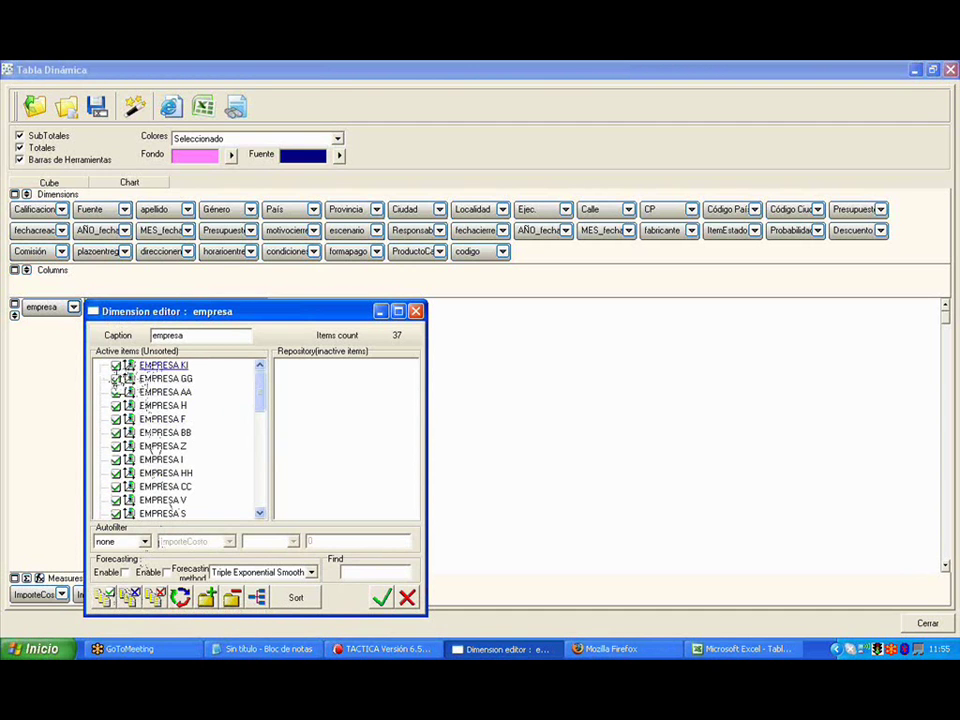
pyautogui.click(116, 366)
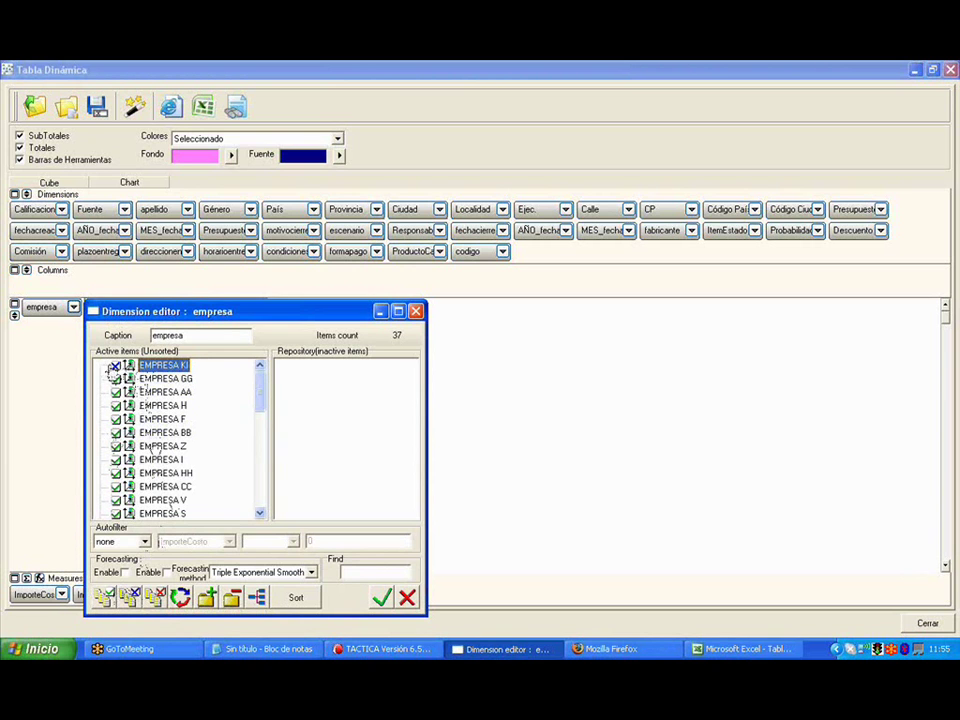
pyautogui.click(163, 379)
pyautogui.moveTo(163, 381); pyautogui.dragTo(309, 401)
pyautogui.moveTo(163, 366); pyautogui.dragTo(343, 407)
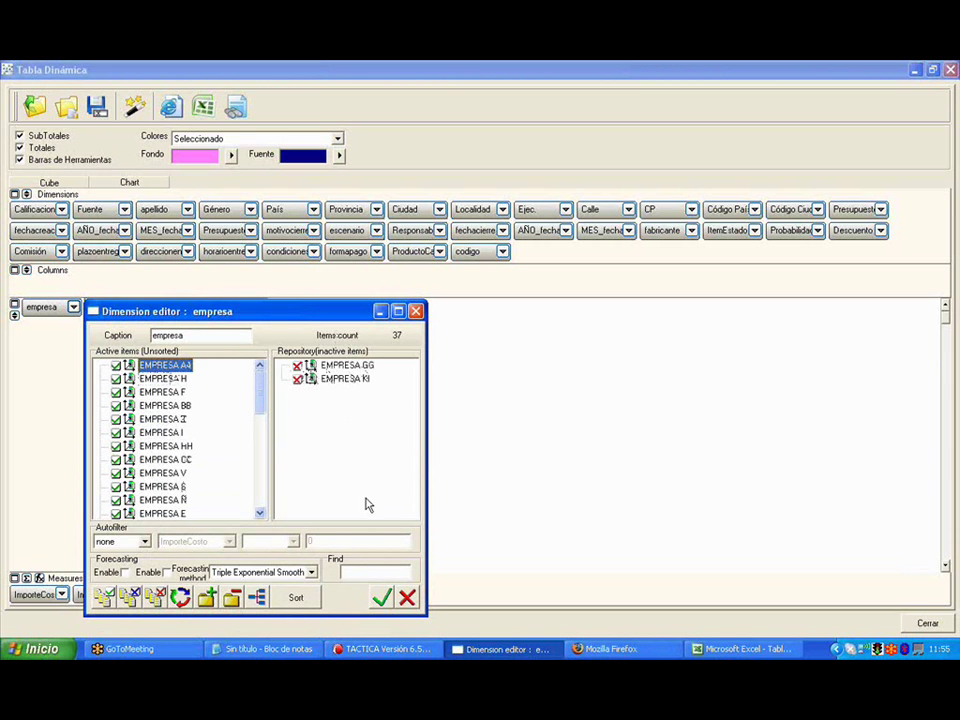
pyautogui.click(381, 597)
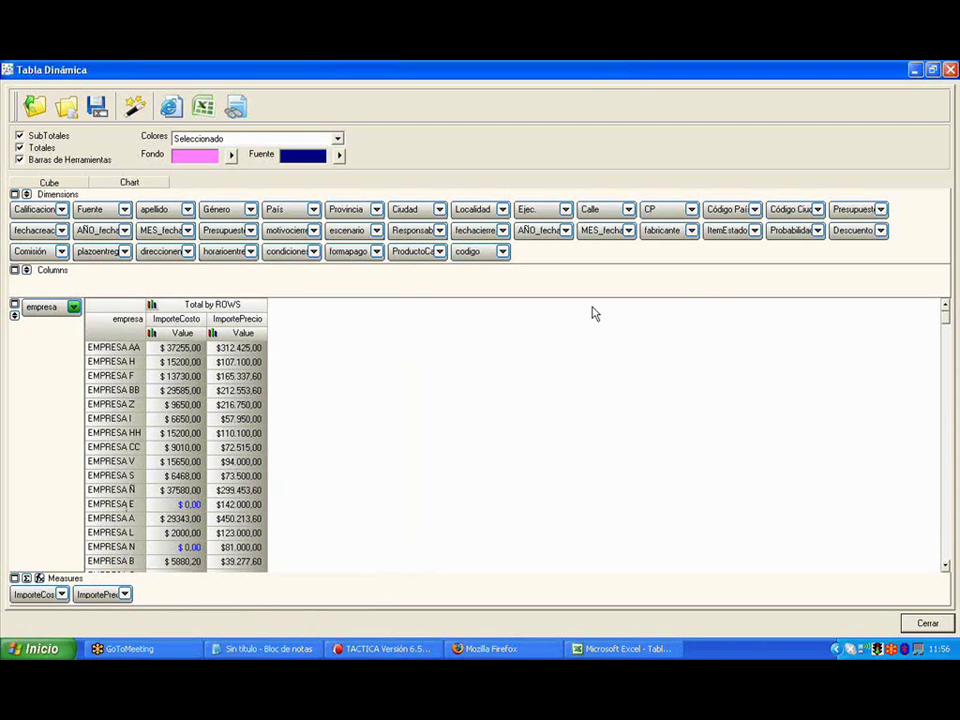
# Add the creation date's year and month dimensions (AÑO_fechacreacion, MES_fechacreacion) to the pivot table's columns
pyautogui.hotkey('ctrl', 'alt', 'd')
pyautogui.moveTo(90, 298)
pyautogui.mouseDown()
pyautogui.moveTo(68, 310)
pyautogui.moveTo(88, 318)
pyautogui.mouseUp()
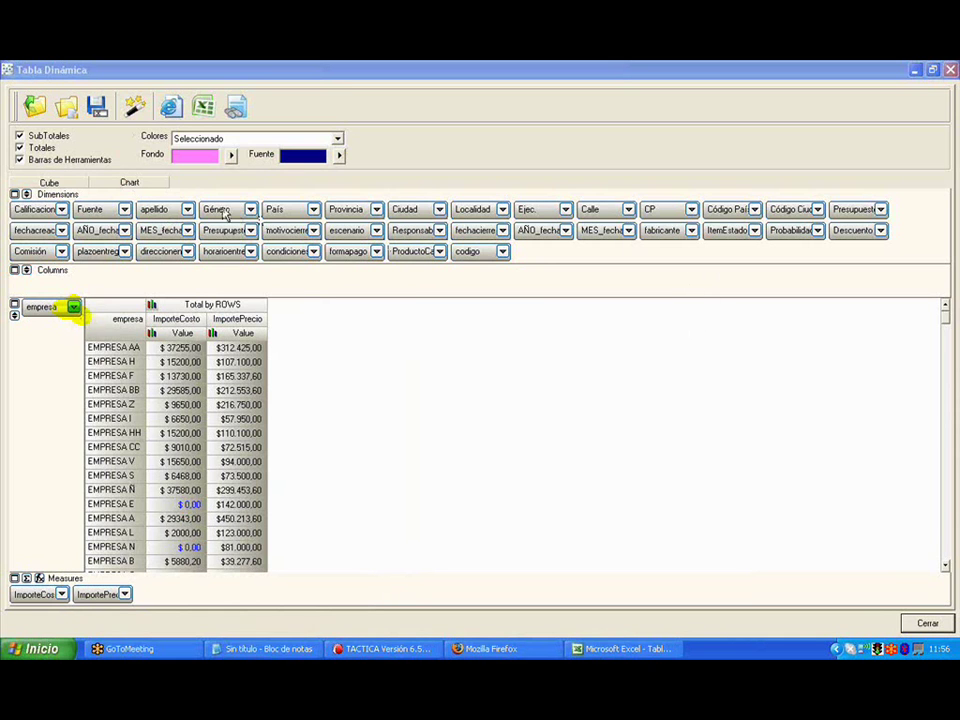
pyautogui.moveTo(100, 230); pyautogui.dragTo(70, 282)
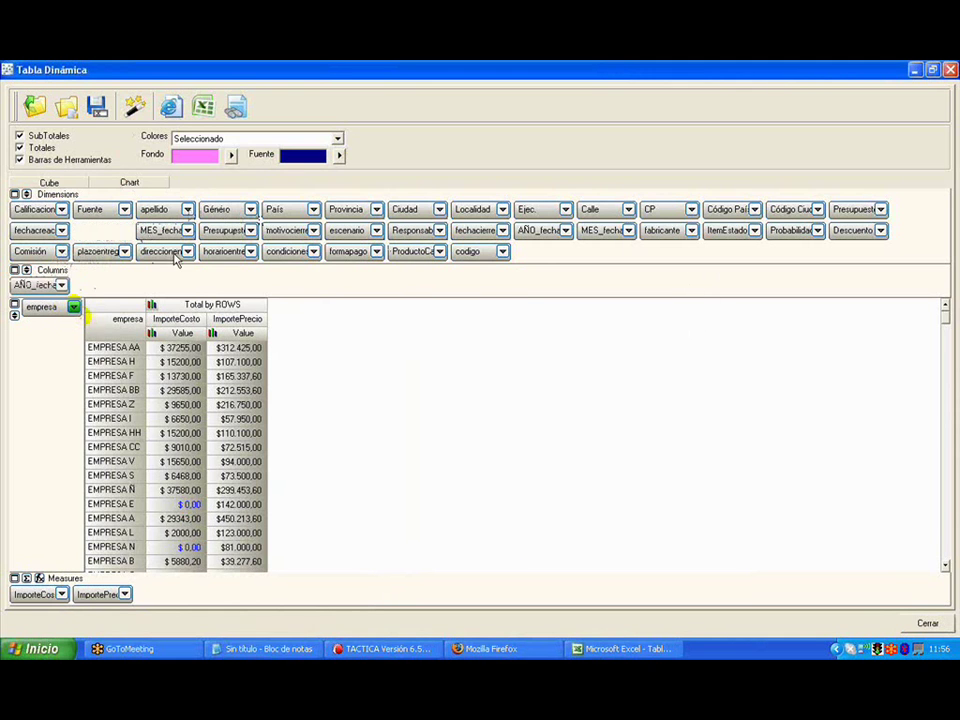
pyautogui.moveTo(118, 240); pyautogui.dragTo(120, 288)
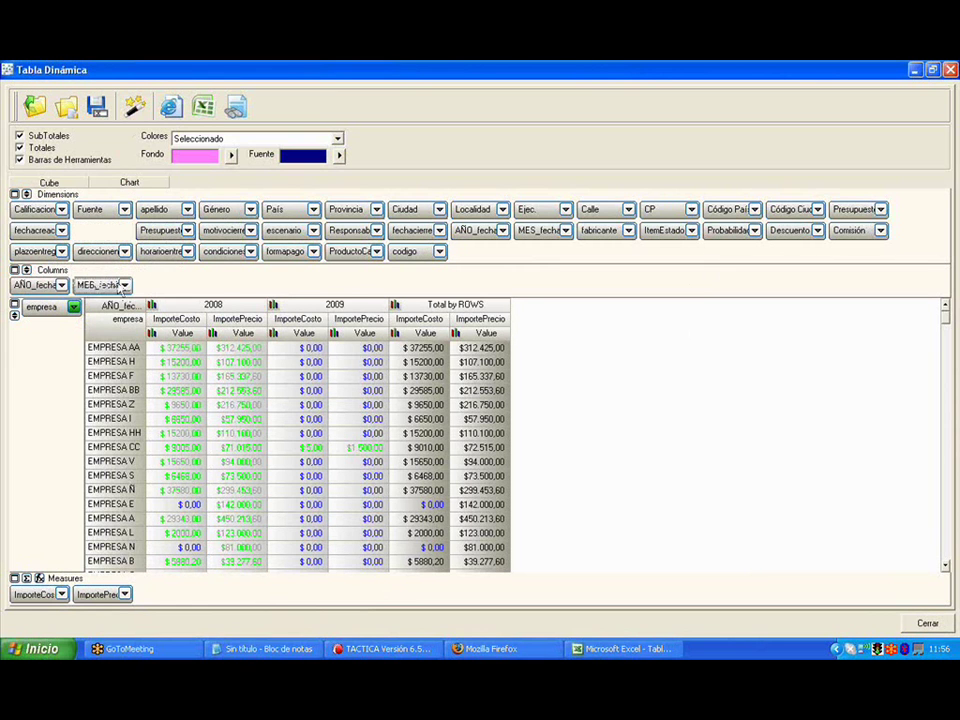
# Hide the ImporteCosto measure so that the pivot table shows only ImportePrecio
pyautogui.click(64, 594)
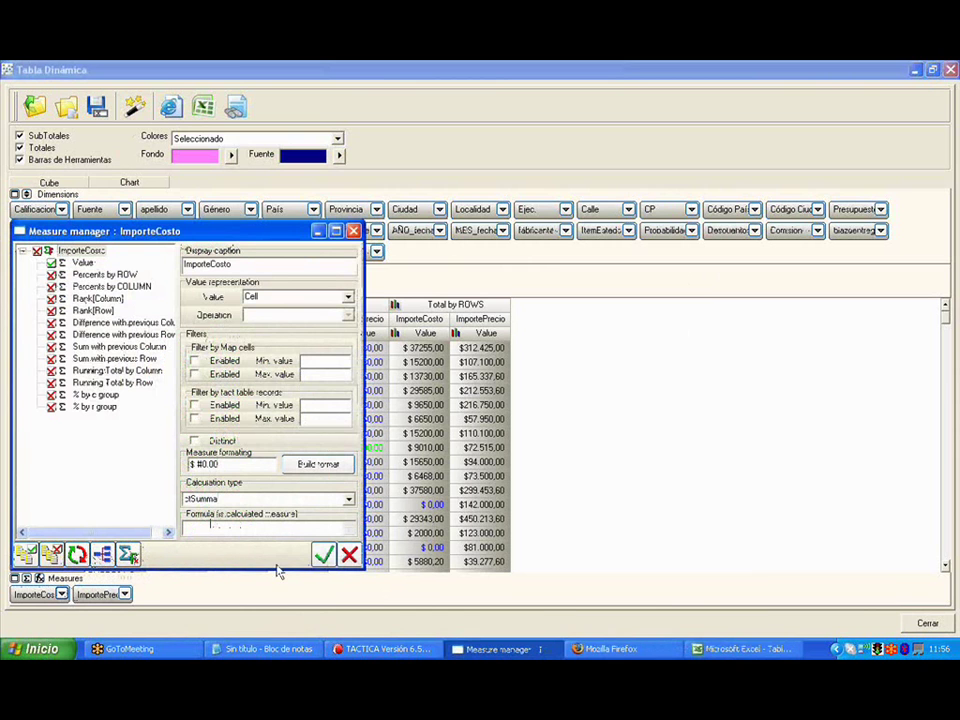
pyautogui.click(323, 555)
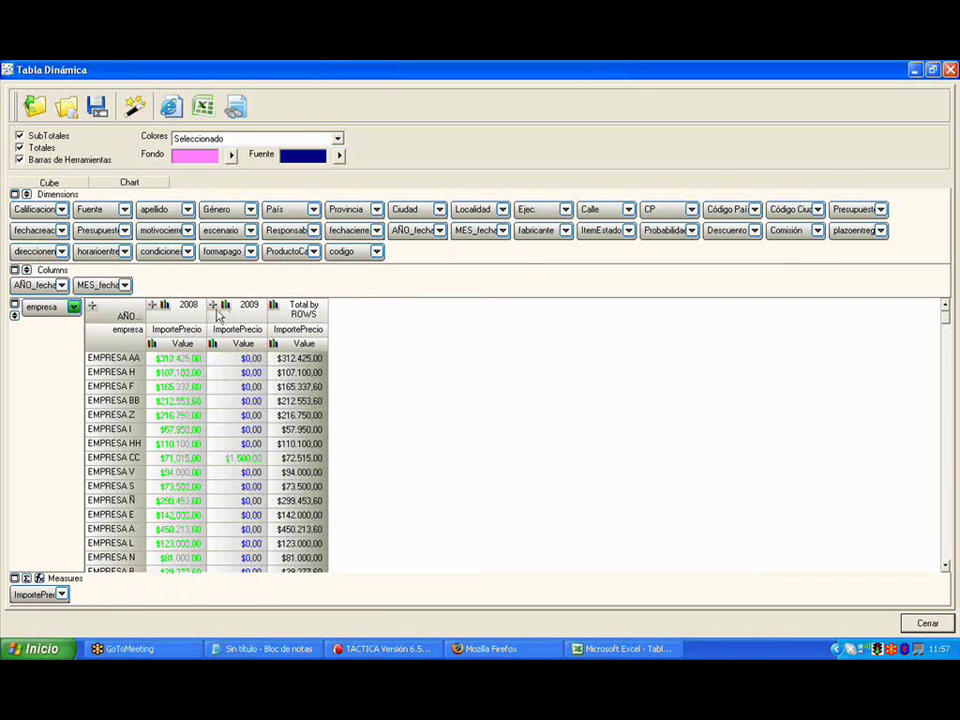
# Exclude the year 2009 from the AÑO_fechacreacion dimension, and check its active items
pyautogui.click(62, 286)
pyautogui.click(45, 378)
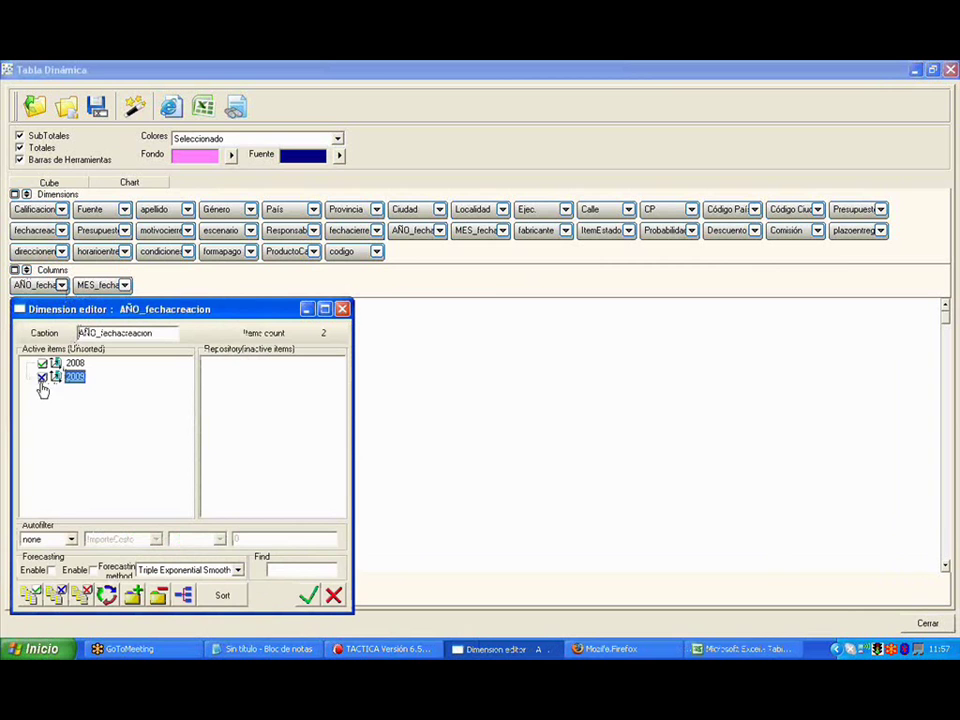
pyautogui.click(302, 597)
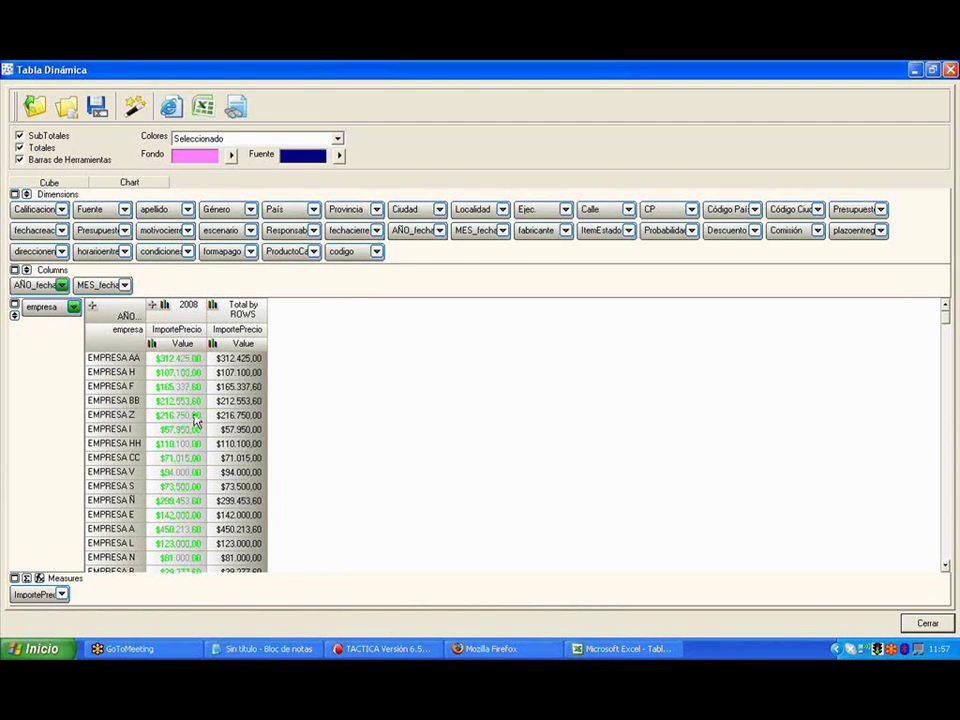
pyautogui.click(62, 285)
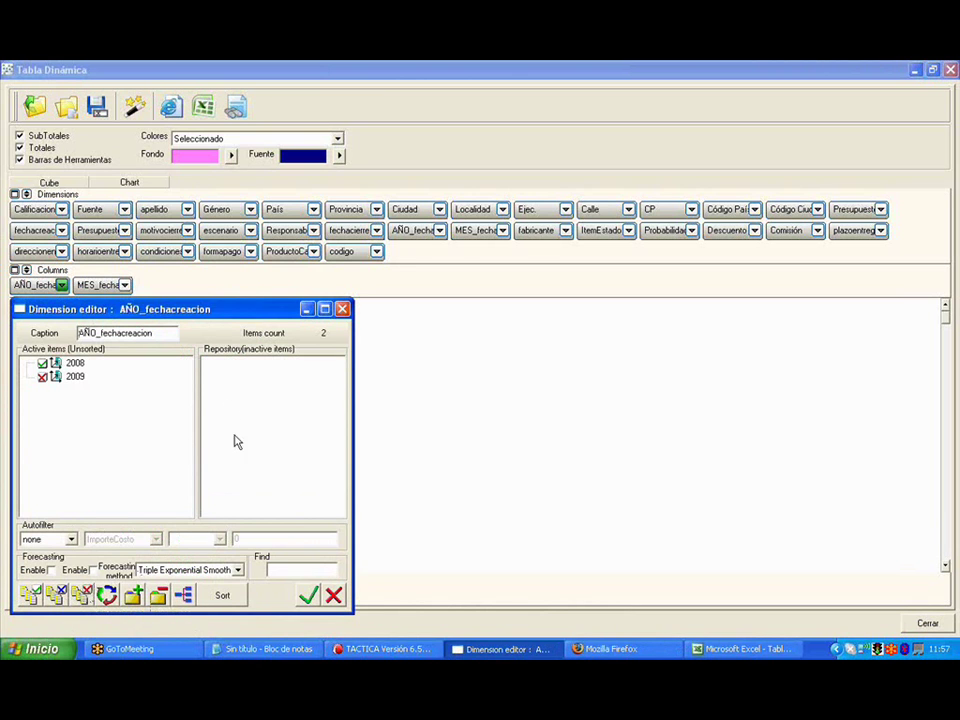
pyautogui.click(342, 308)
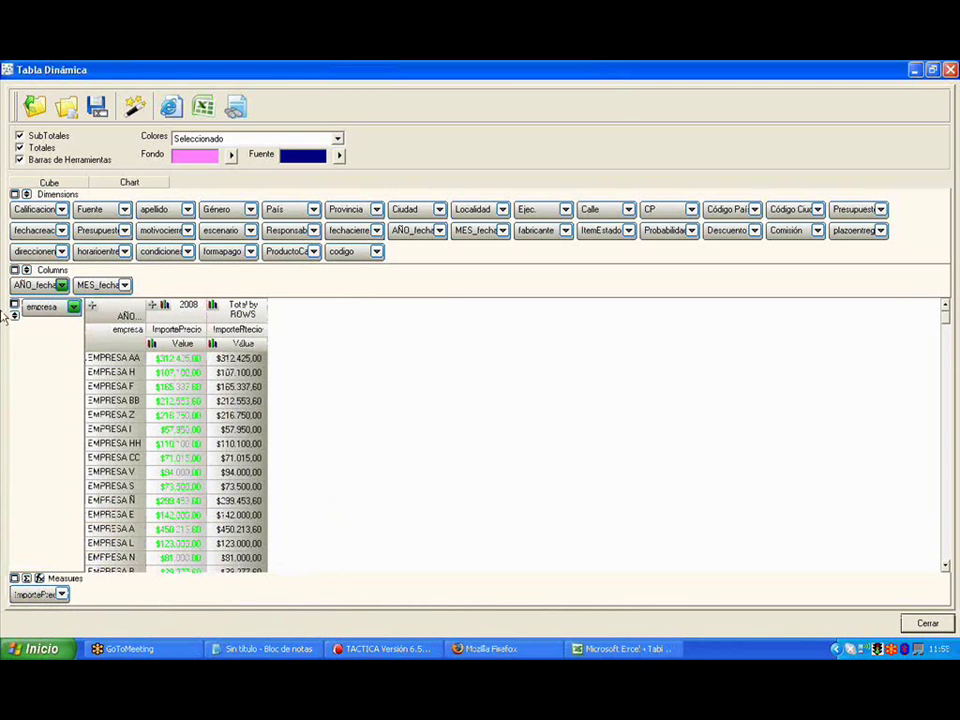
# Return EMPRESA KI and EMPRESA GG from the repository to the empresa dimension's active items and enable both
pyautogui.click(73, 306)
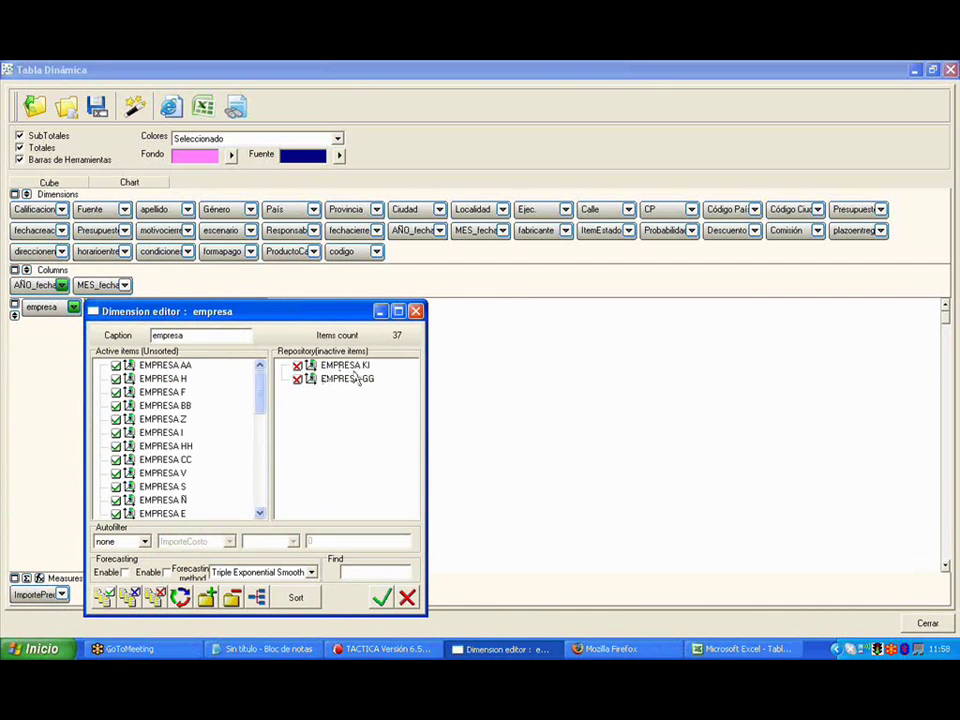
pyautogui.moveTo(336, 366); pyautogui.dragTo(175, 383)
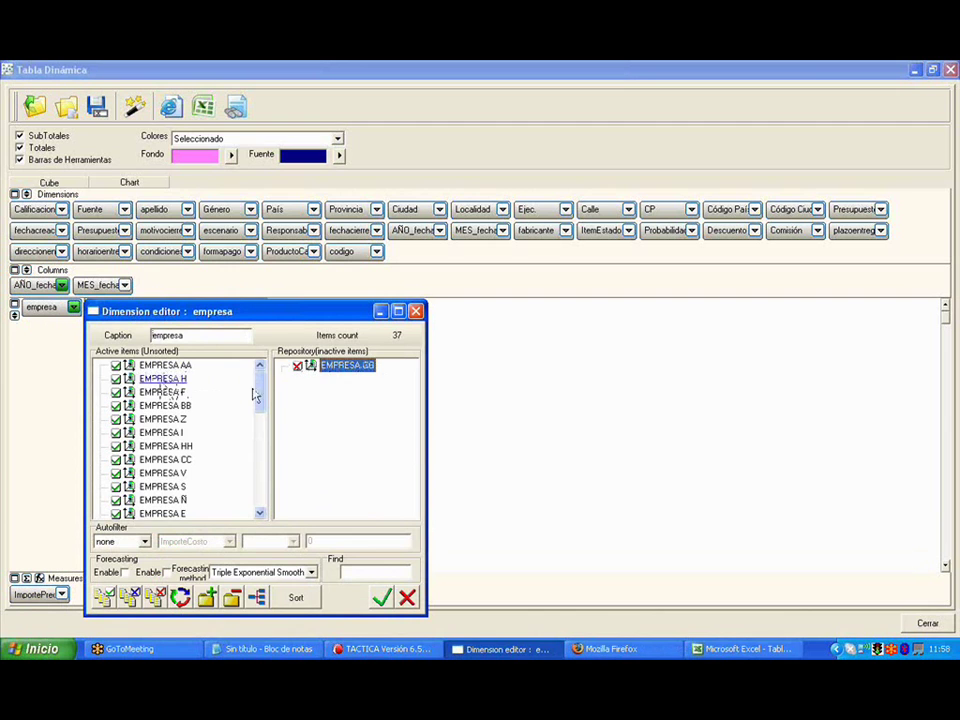
pyautogui.moveTo(340, 365); pyautogui.dragTo(175, 392)
pyautogui.moveTo(261, 393); pyautogui.dragTo(261, 505)
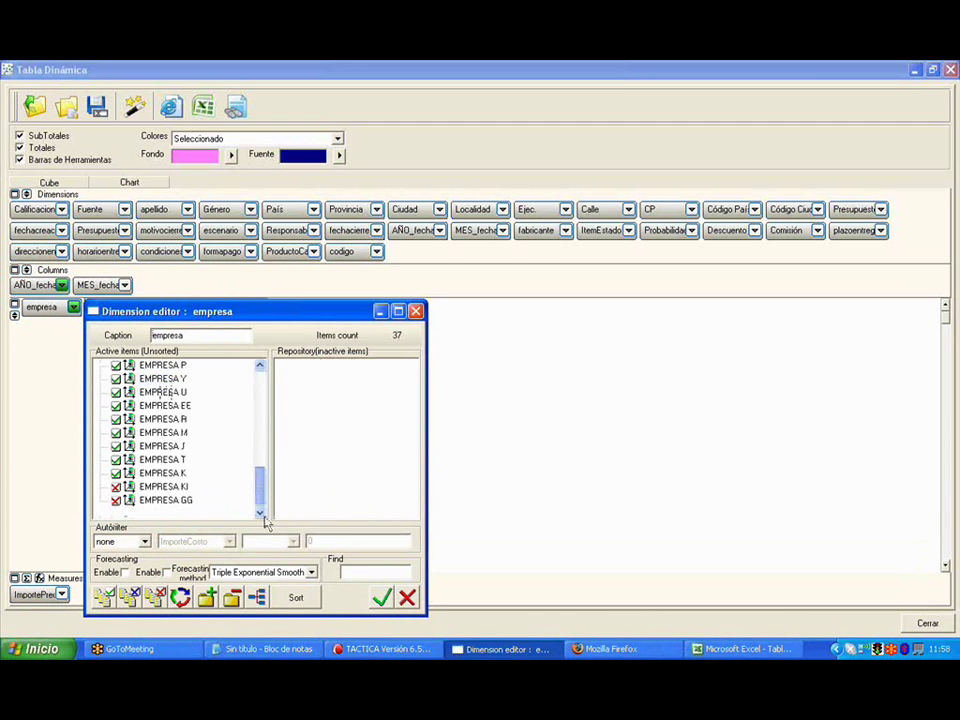
pyautogui.click(116, 487)
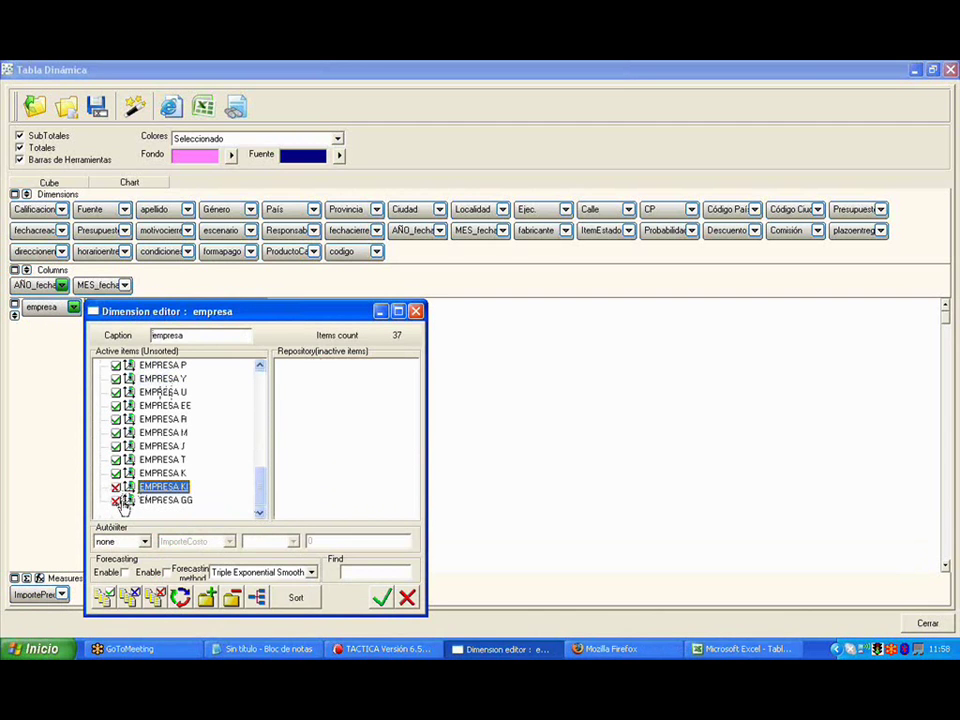
pyautogui.click(116, 488)
pyautogui.click(116, 500)
pyautogui.click(116, 487)
pyautogui.click(381, 597)
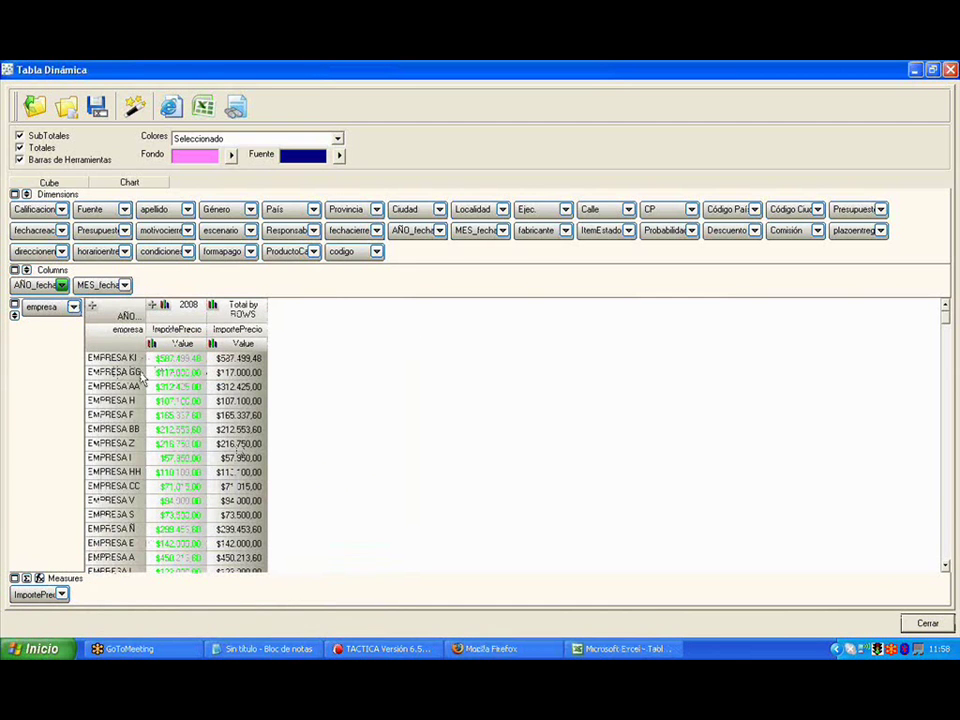
# Sort the items of the empresa dimension by name in ascending order
pyautogui.click(73, 307)
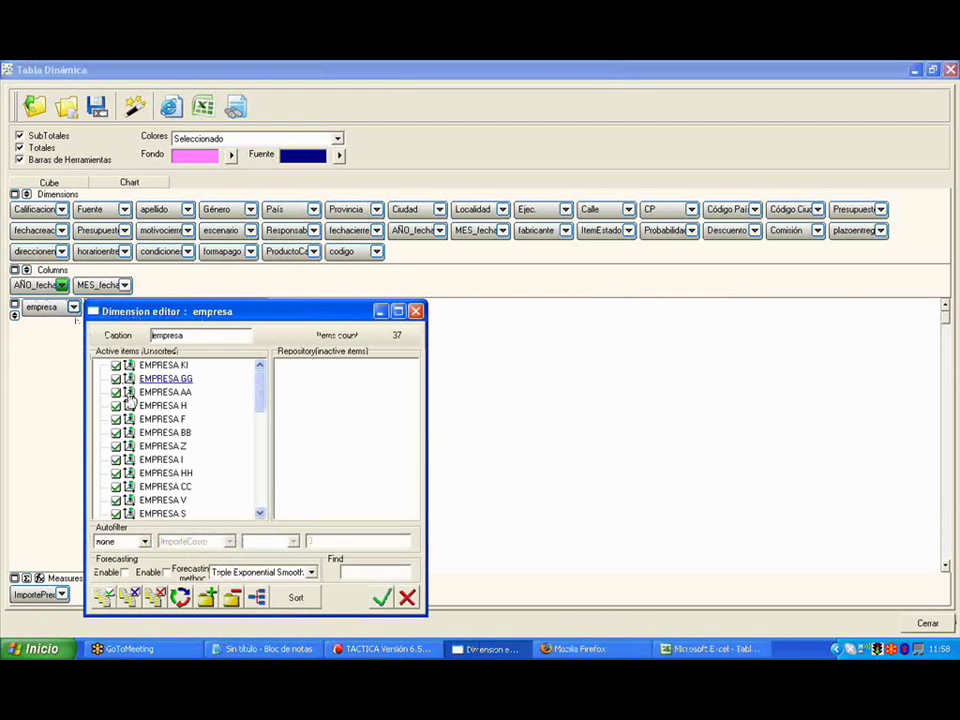
pyautogui.click(296, 597)
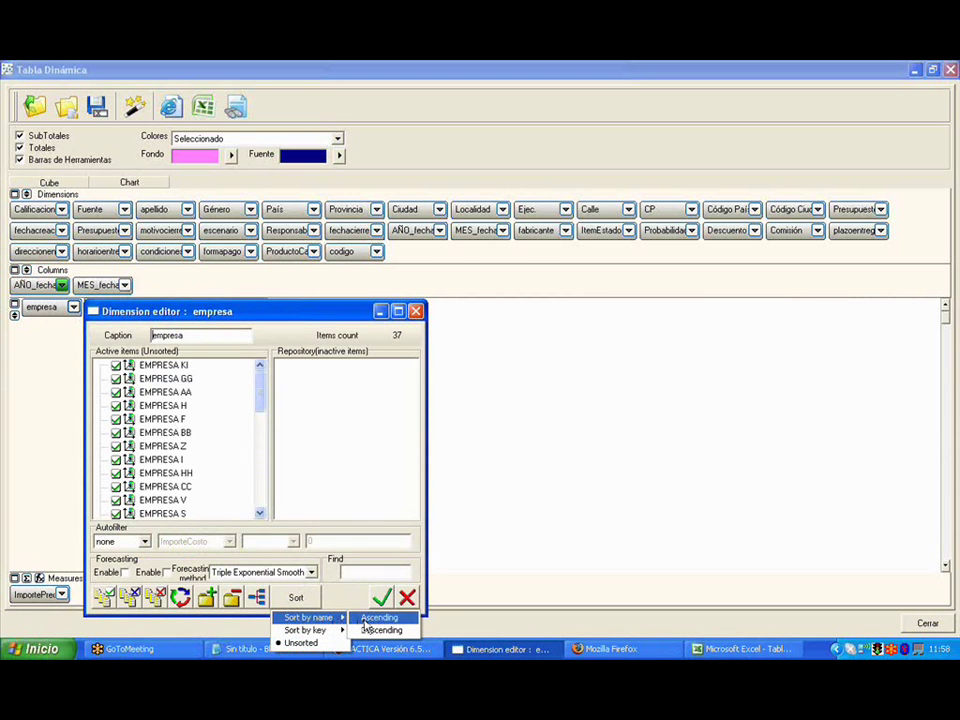
pyautogui.click(378, 629)
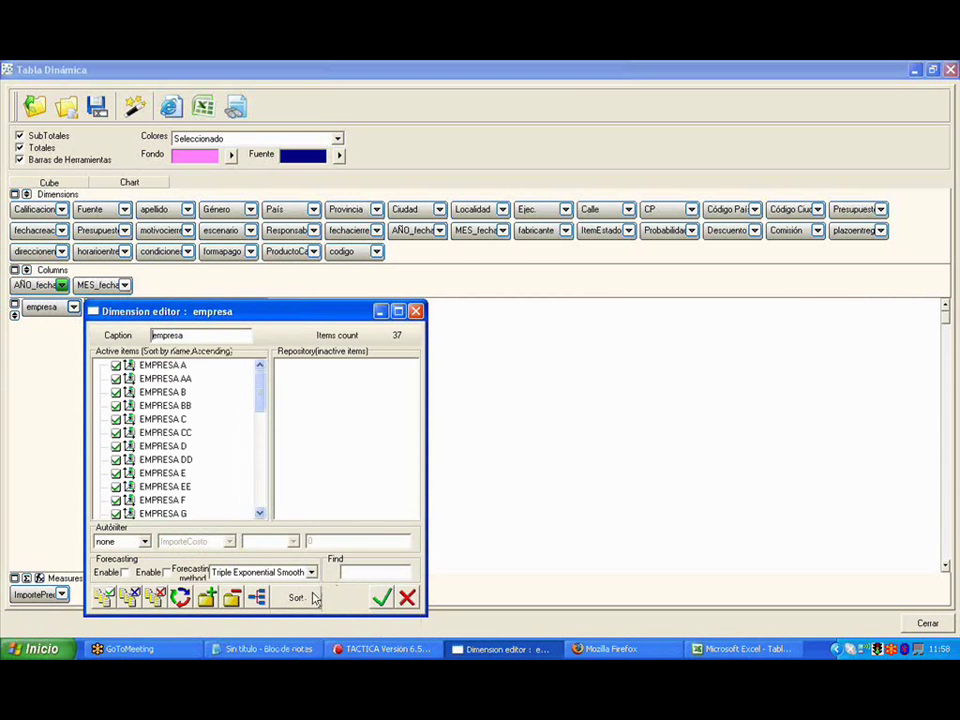
pyautogui.click(381, 598)
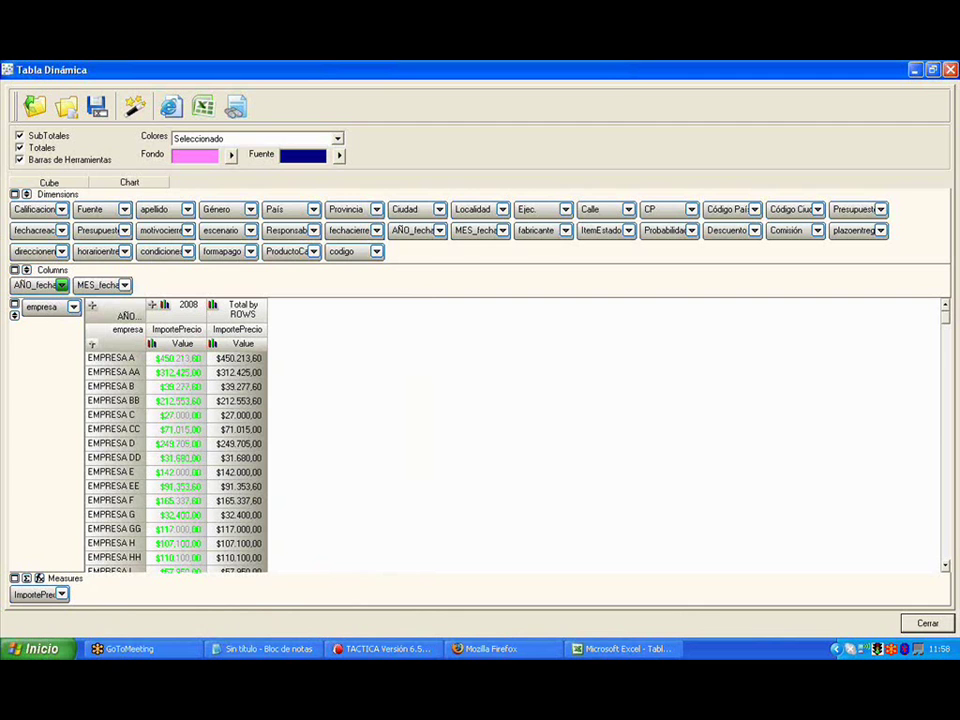
# Create a new hierarchy group named Empresas Especiales in the empresa dimension
pyautogui.doubleClick(73, 310)
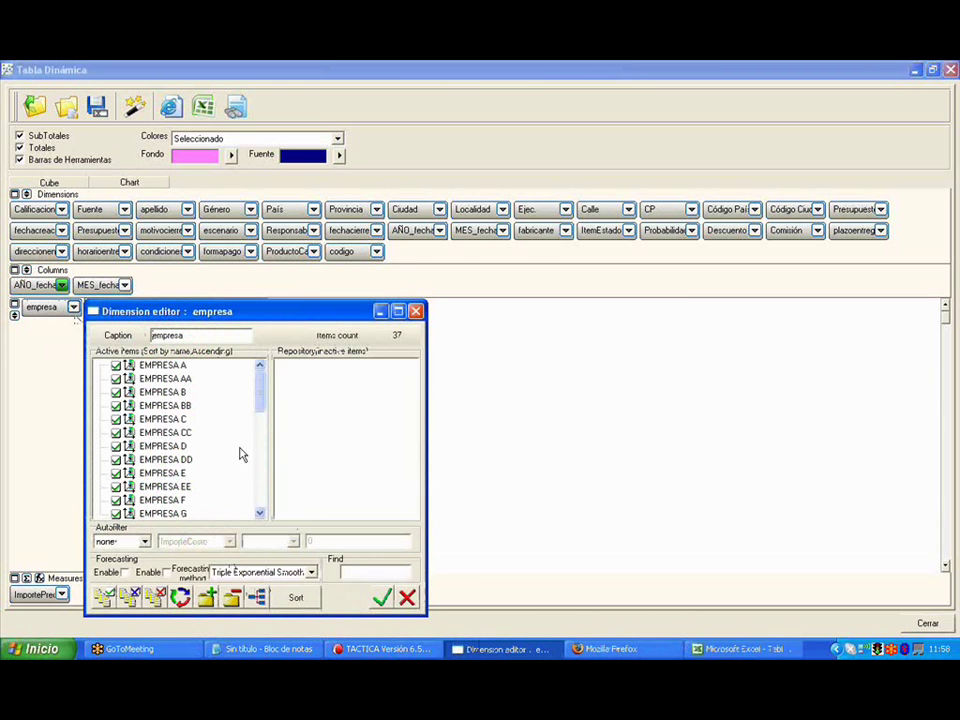
pyautogui.moveTo(255, 415); pyautogui.dragTo(261, 514)
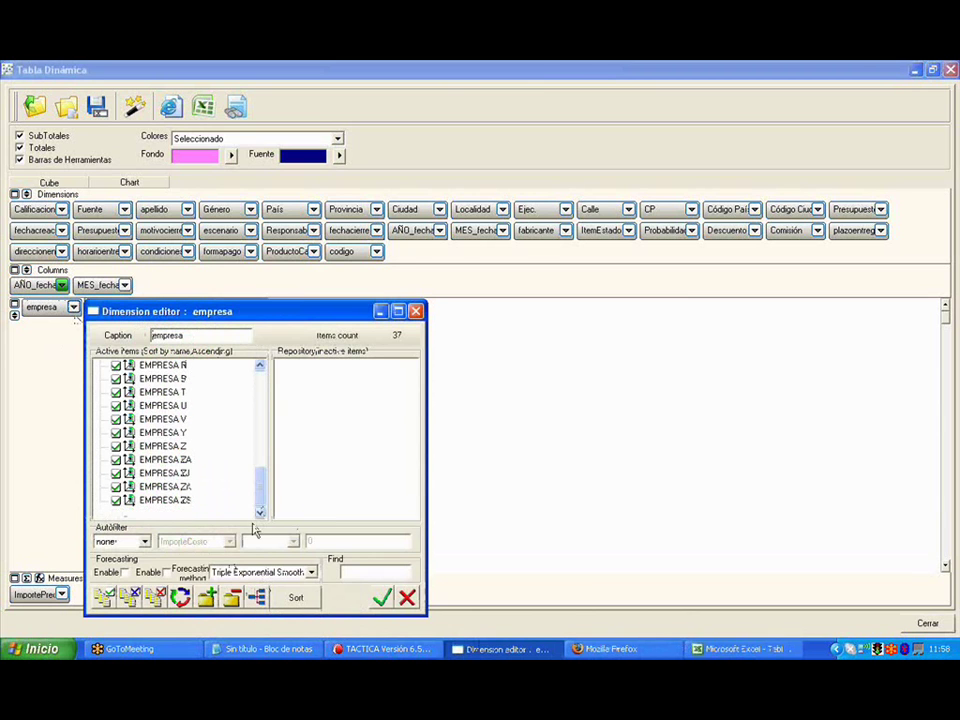
pyautogui.click(207, 597)
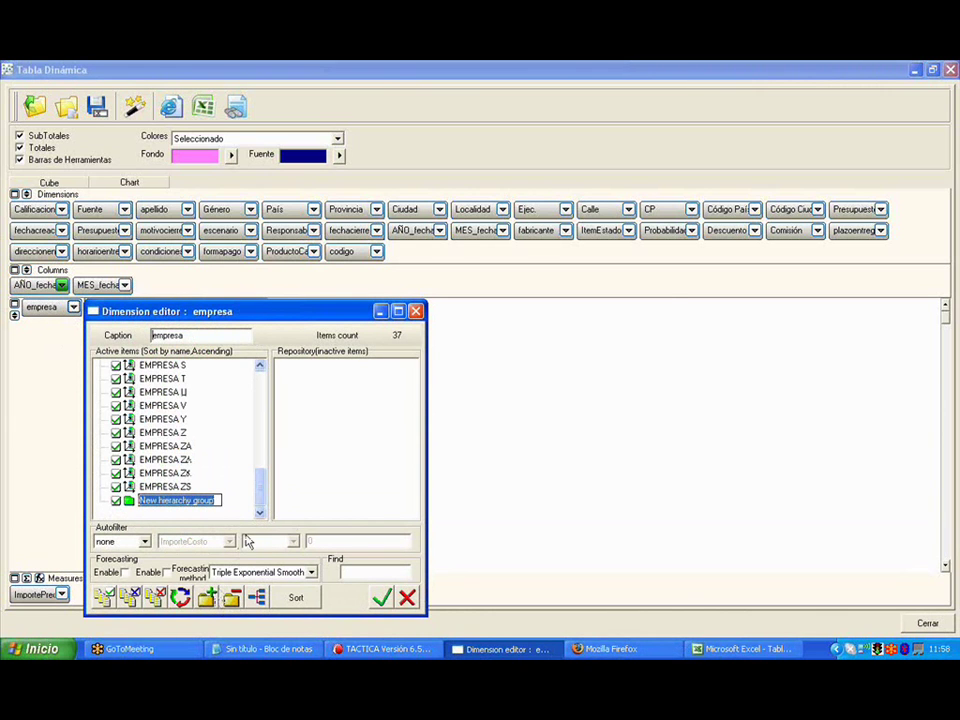
pyautogui.write('Empresas Esp')
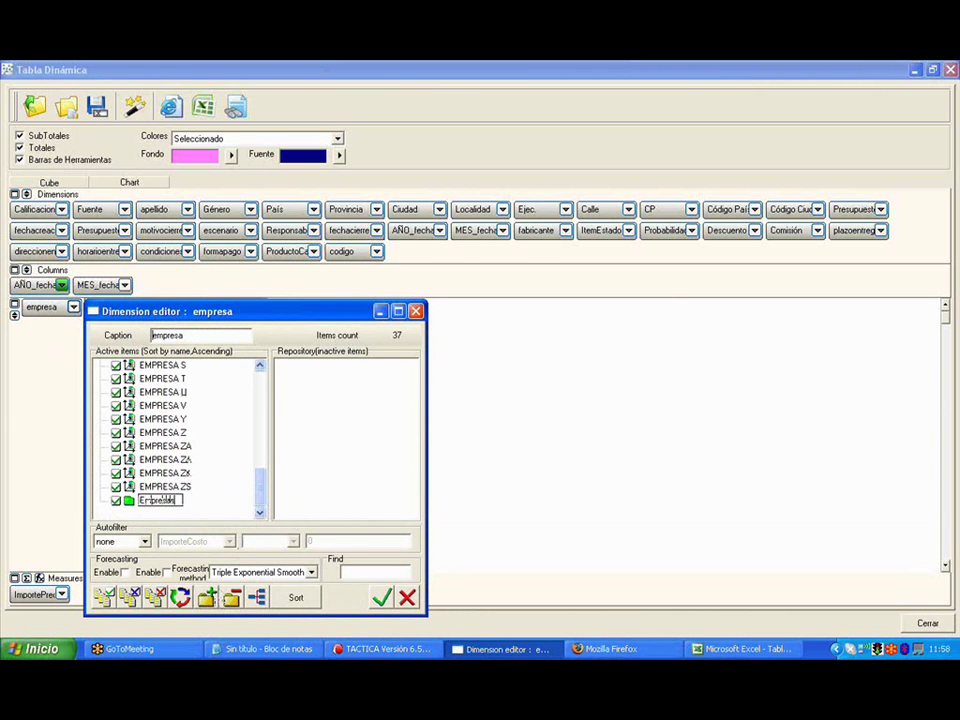
pyautogui.write('eciales')
pyautogui.press('Return')
# Move EMPRESA ZS, ZJ, Z, V, U and S into the Empresas Especiales group and apply the dimension changes
pyautogui.moveTo(165, 459); pyautogui.dragTo(182, 495)
pyautogui.click(165, 486)
pyautogui.moveTo(161, 454)
pyautogui.mouseDown()
pyautogui.moveTo(189, 508)
pyautogui.moveTo(103, 508)
pyautogui.moveTo(160, 473)
pyautogui.moveTo(160, 444)
pyautogui.mouseUp()
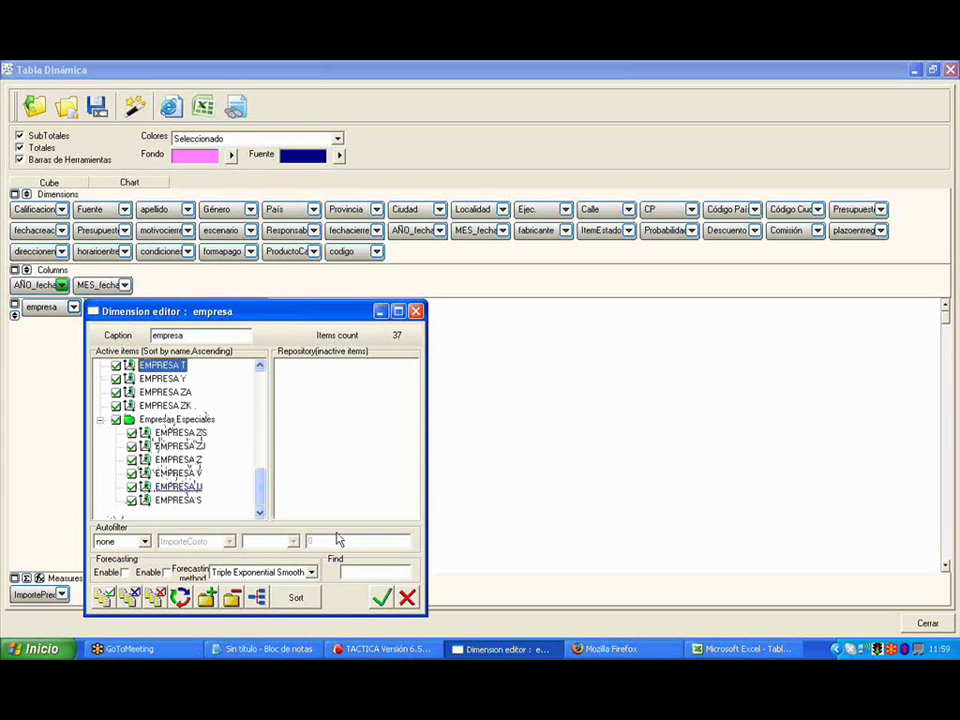
pyautogui.click(384, 597)
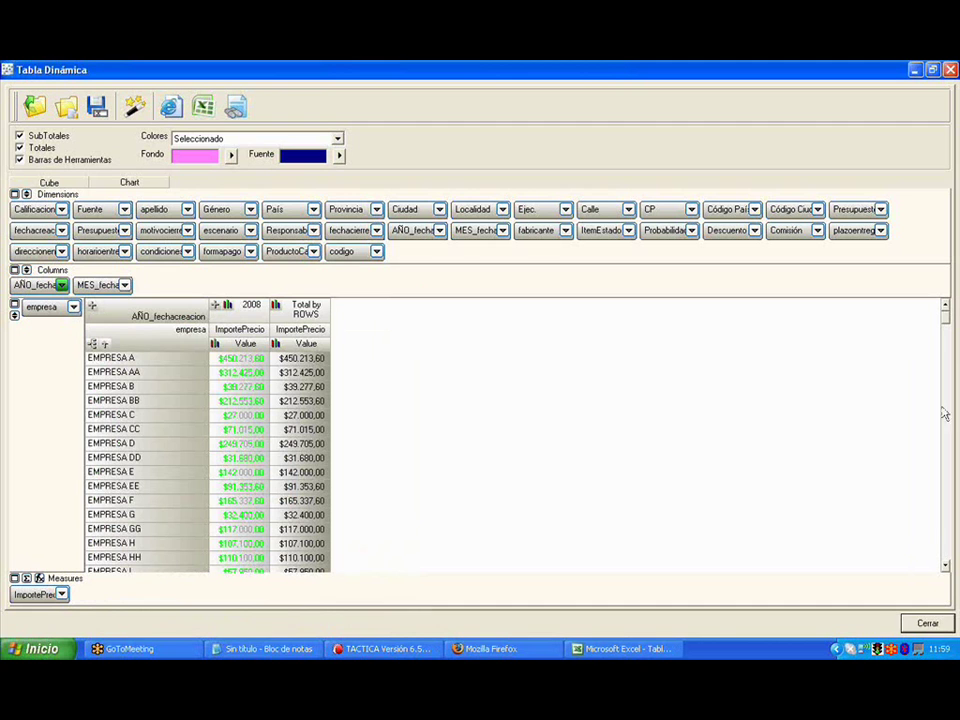
# Expand and collapse the Empresas Especiales group near the end of the empresa rows to examine its member companies and subtotal
pyautogui.moveTo(945, 308); pyautogui.dragTo(954, 480)
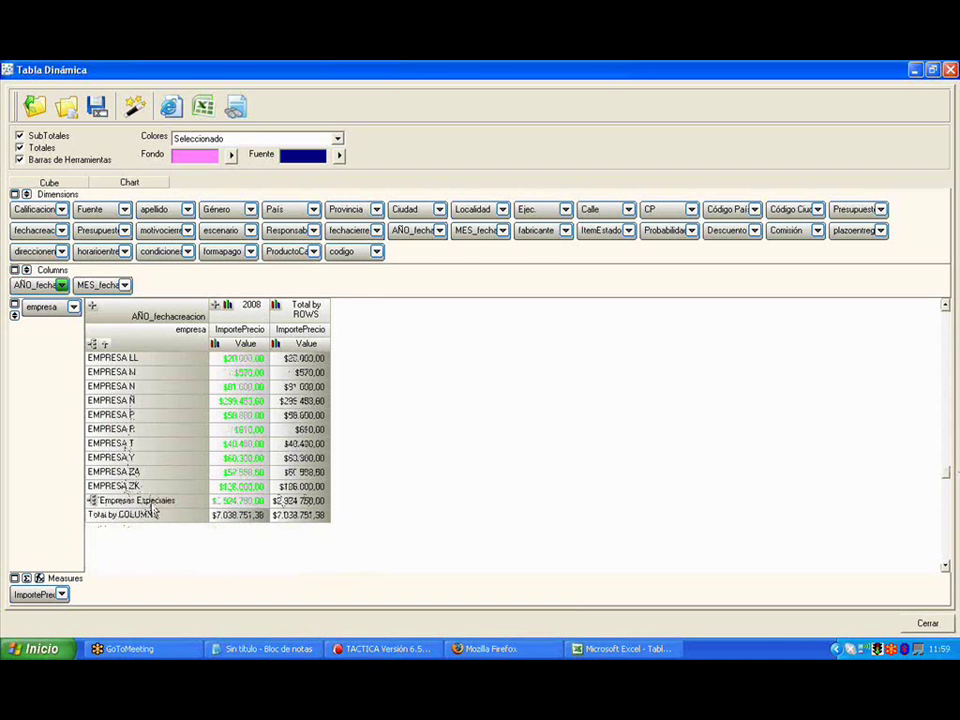
pyautogui.click(91, 500)
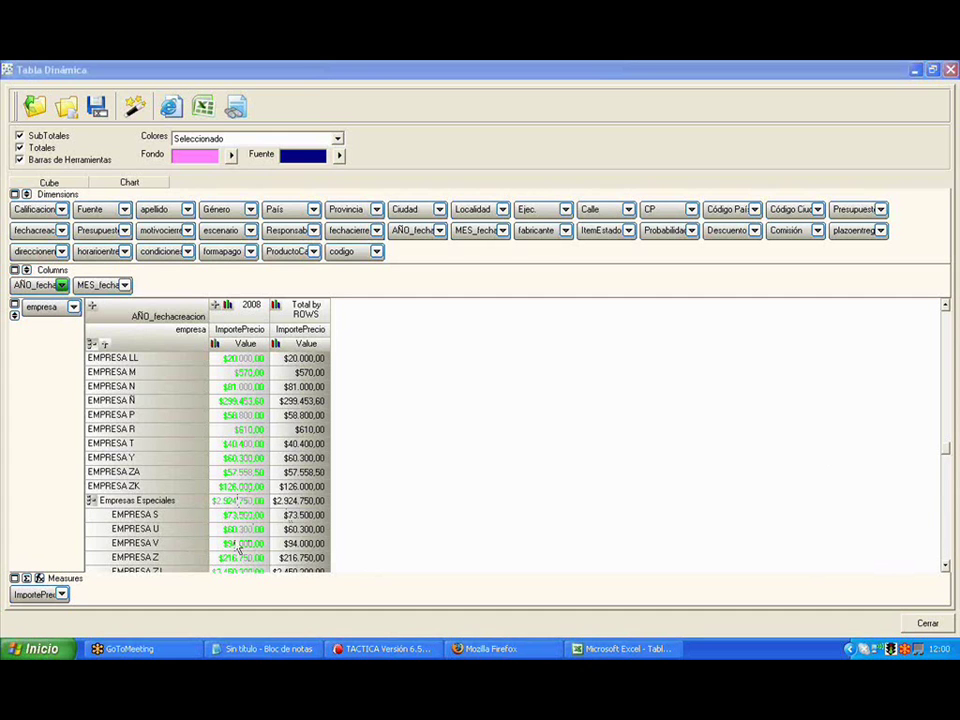
pyautogui.click(91, 500)
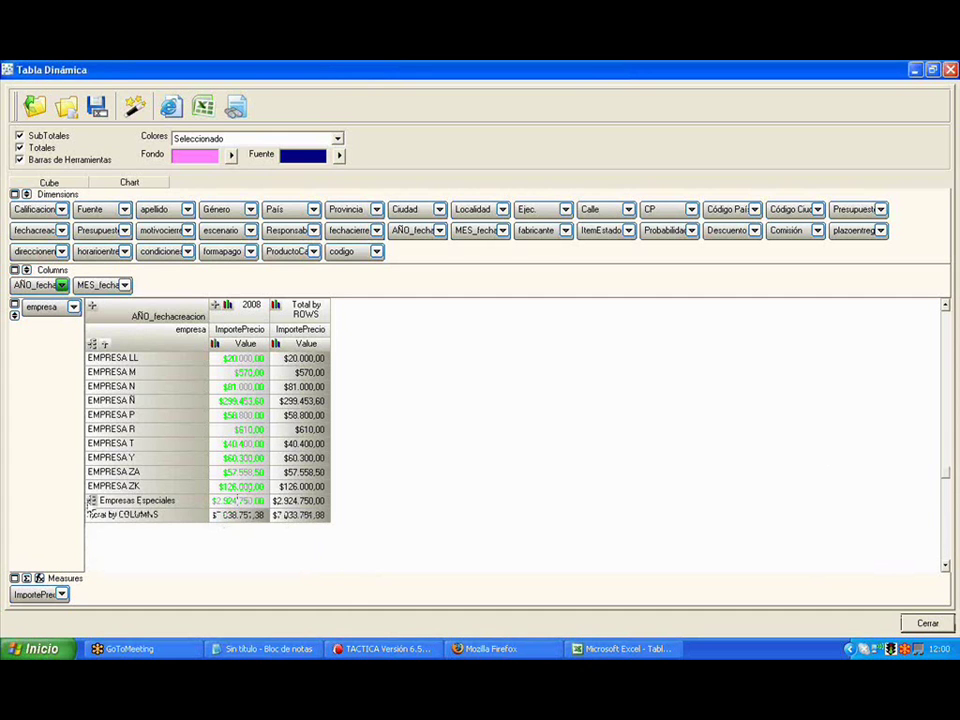
pyautogui.click(91, 500)
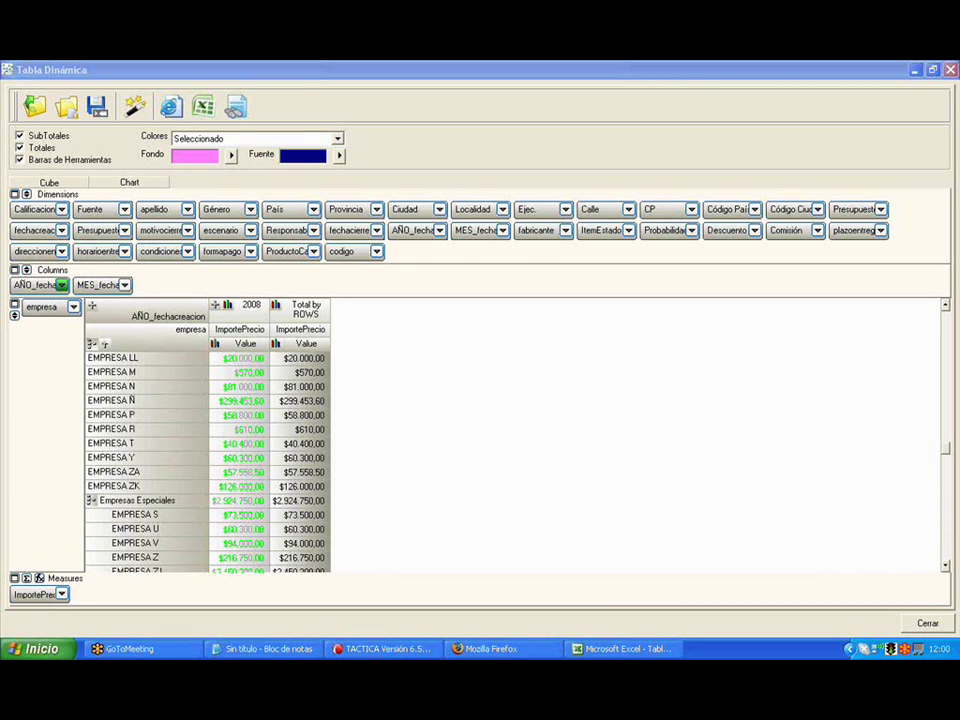
pyautogui.click(84, 331)
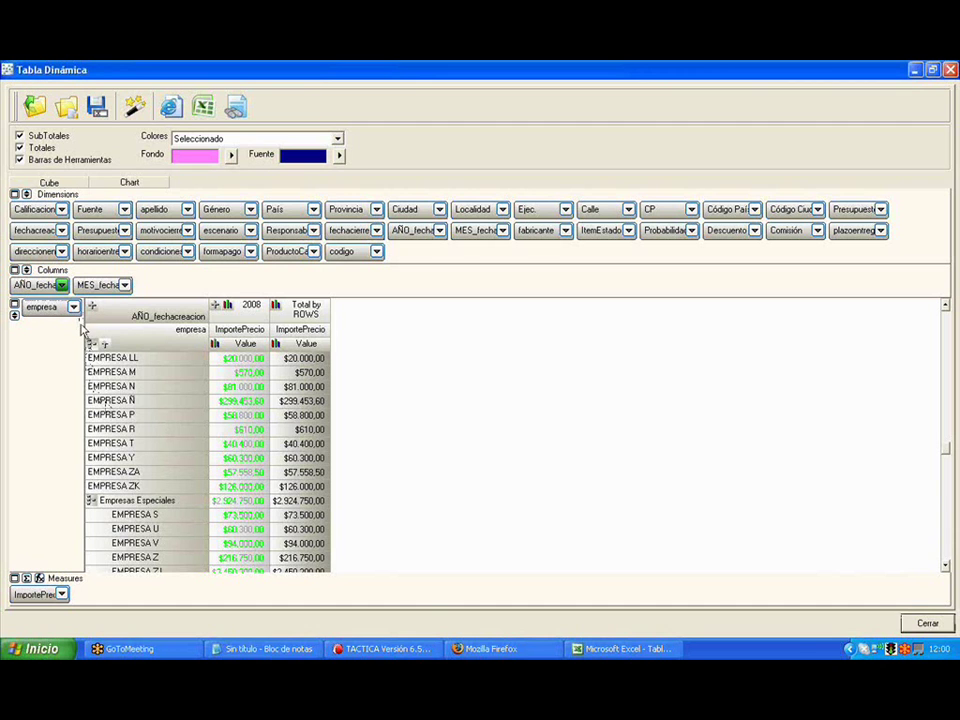
# Configure the empresa dimension's autofilter by value to keep items whose ImportePrecio is more than 10000
pyautogui.doubleClick(42, 307)
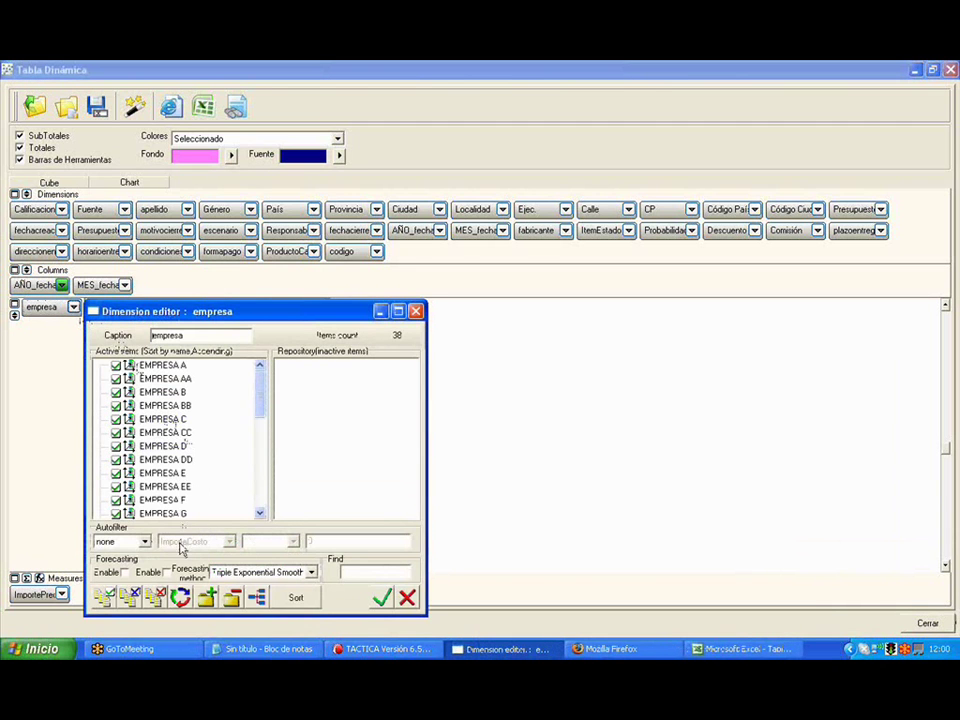
pyautogui.click(145, 541)
pyautogui.click(138, 565)
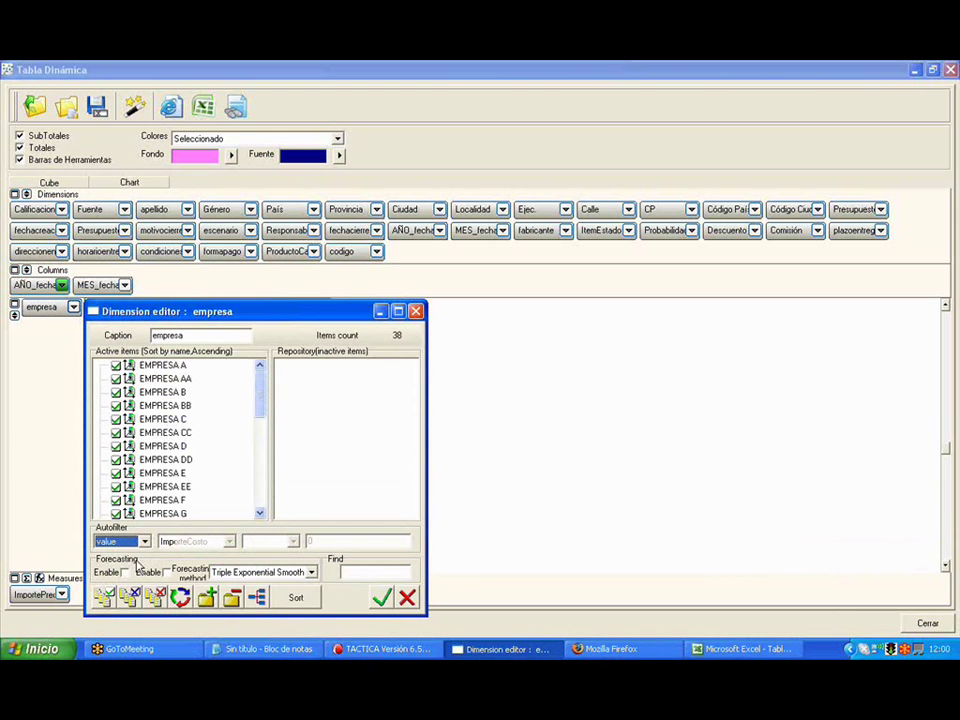
pyautogui.moveTo(286, 311); pyautogui.dragTo(447, 262)
pyautogui.click(392, 485)
pyautogui.click(385, 510)
pyautogui.click(456, 485)
pyautogui.click(430, 500)
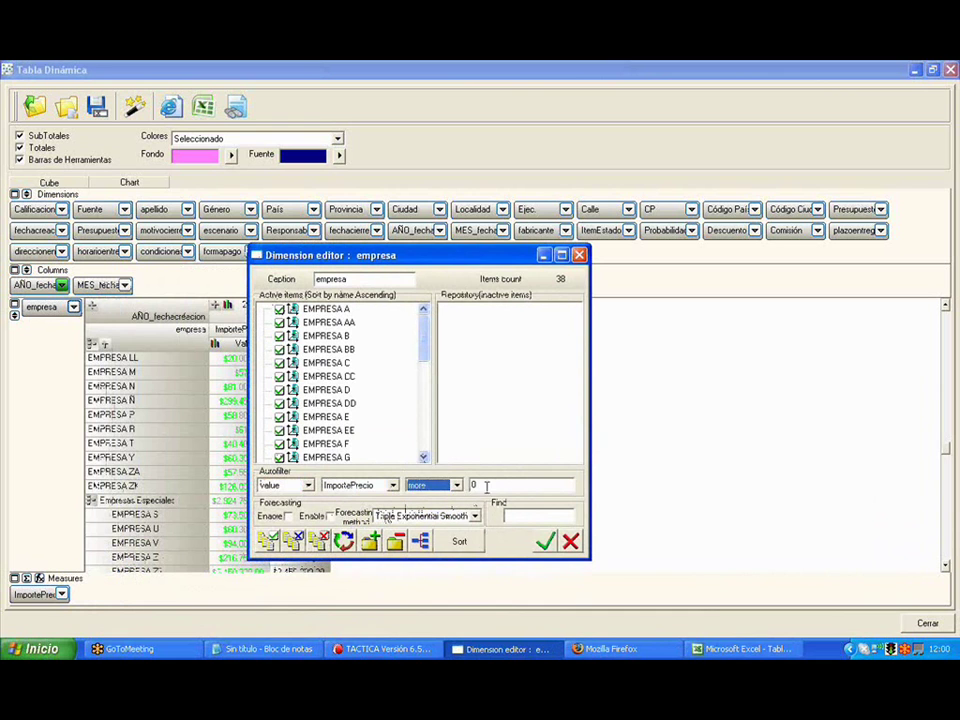
pyautogui.press('Tab')
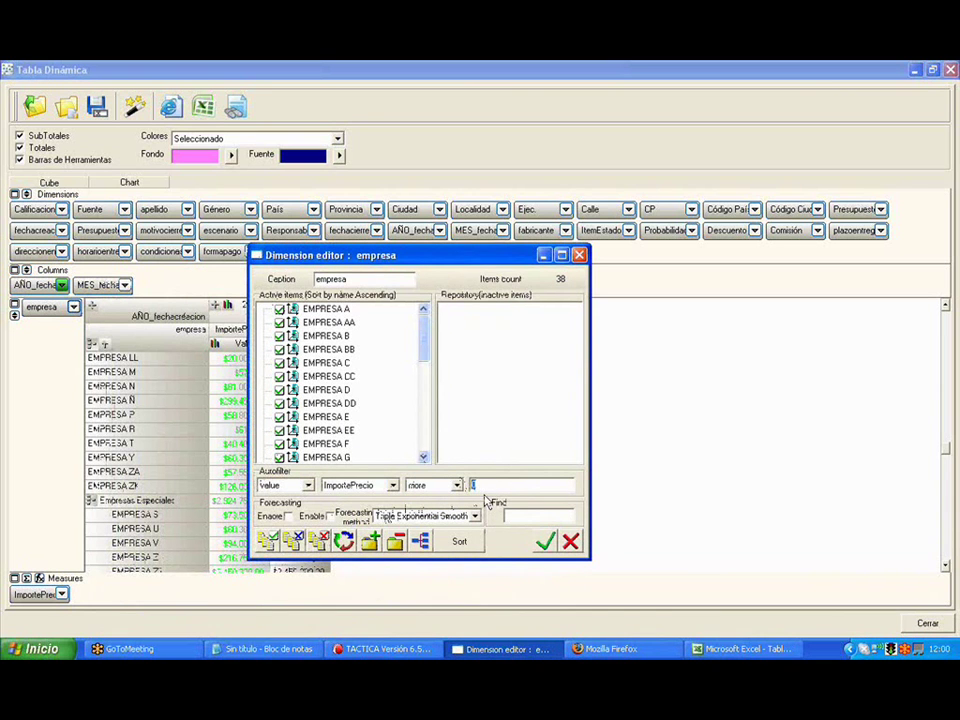
pyautogui.write('10000')
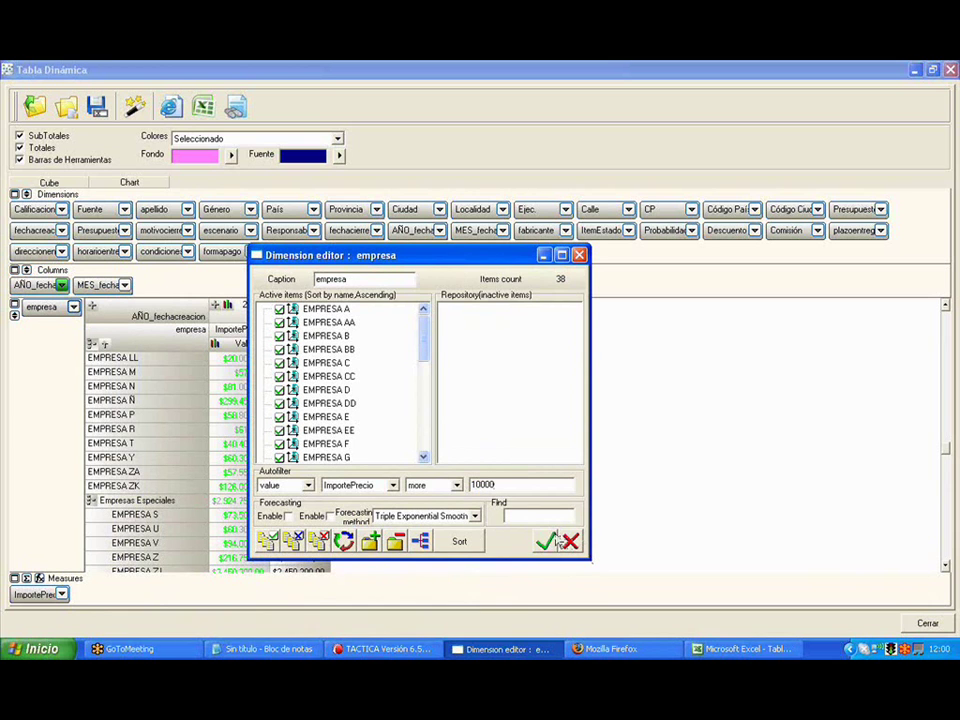
# Reselect ImportePrecio and the more condition in the empresa autofilter and apply the dimension changes
pyautogui.click(300, 486)
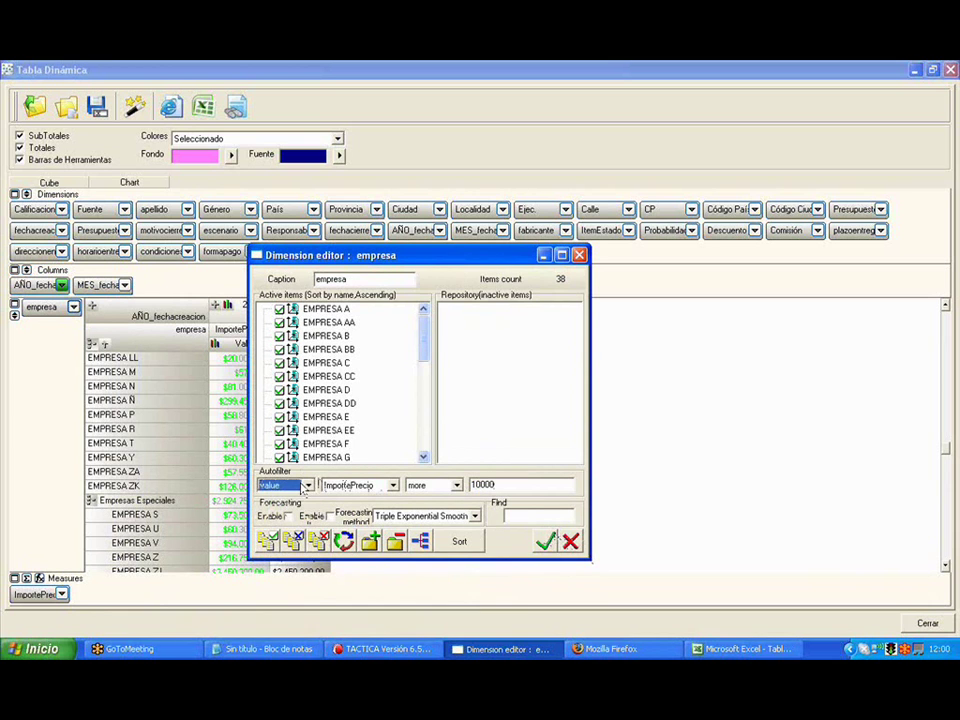
pyautogui.click(393, 485)
pyautogui.click(348, 499)
pyautogui.click(455, 485)
pyautogui.click(415, 498)
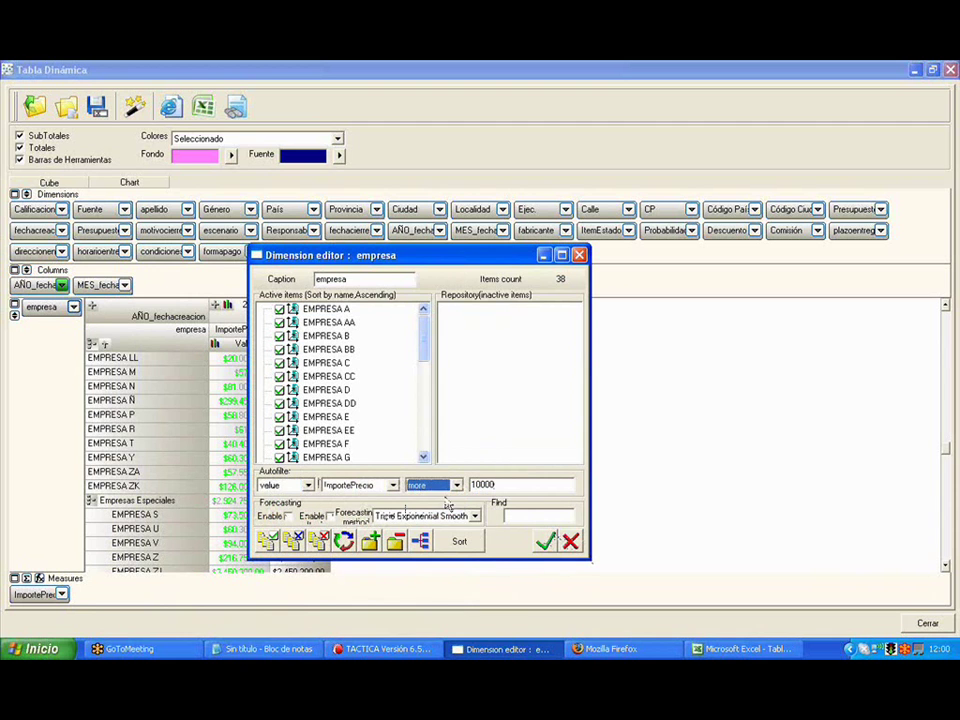
pyautogui.click(541, 539)
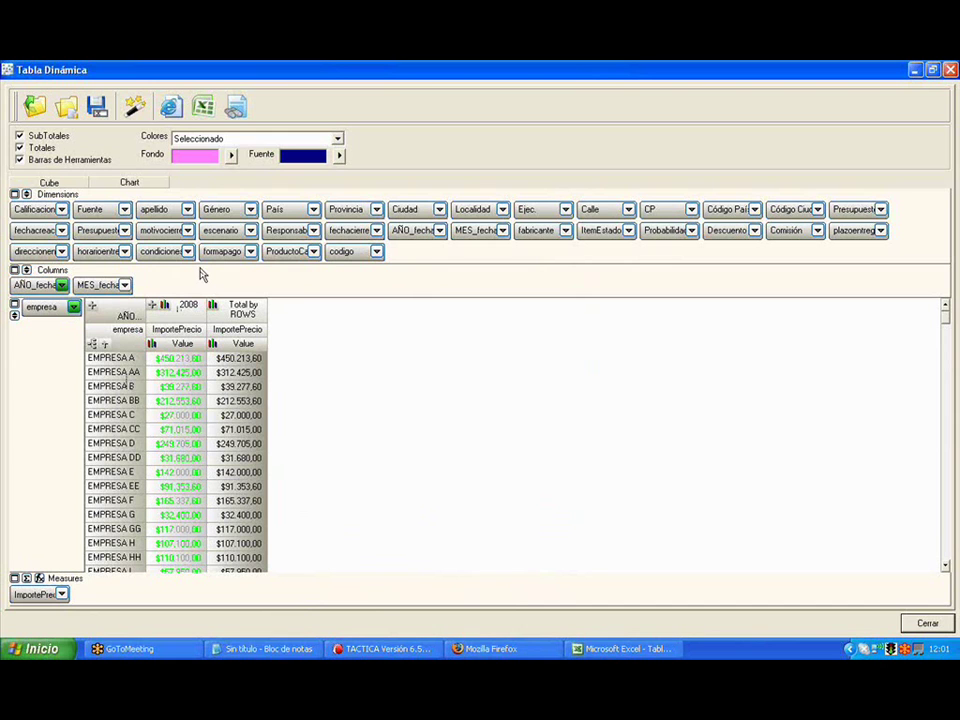
# Generate a new query for the Facturación module with the query wizard, keeping its default properties and leaving query editing off
pyautogui.click(134, 108)
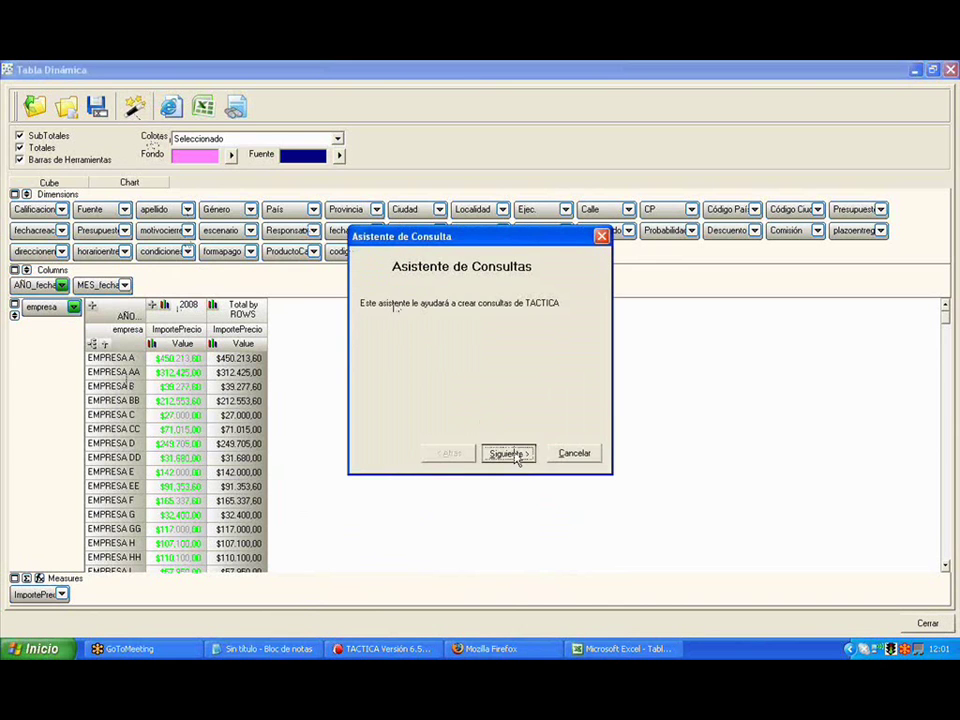
pyautogui.click(508, 453)
pyautogui.click(470, 312)
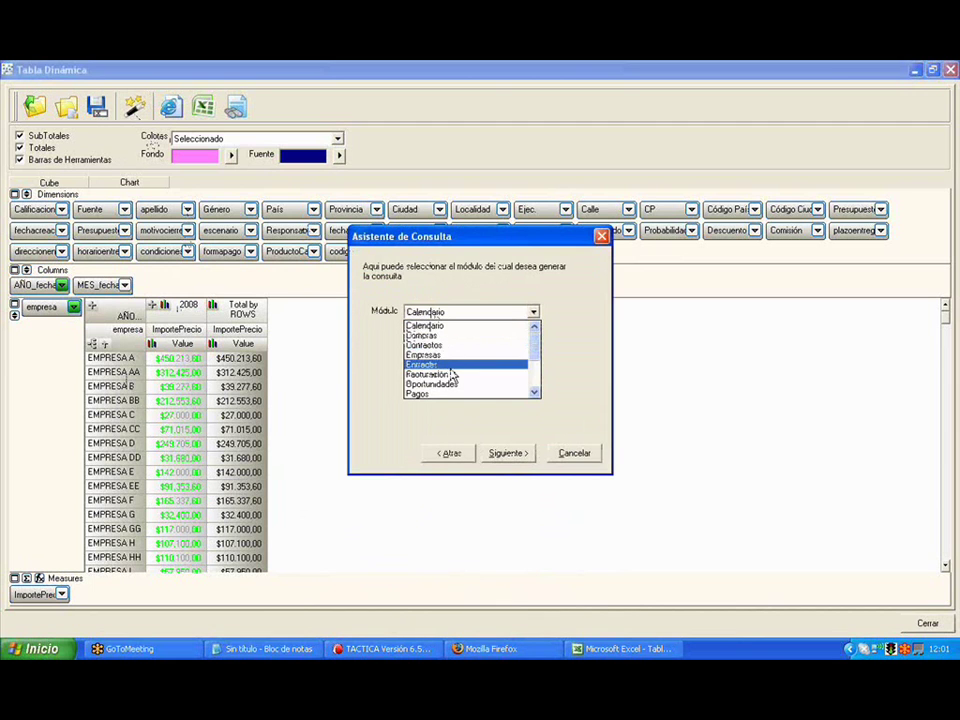
pyautogui.click(451, 374)
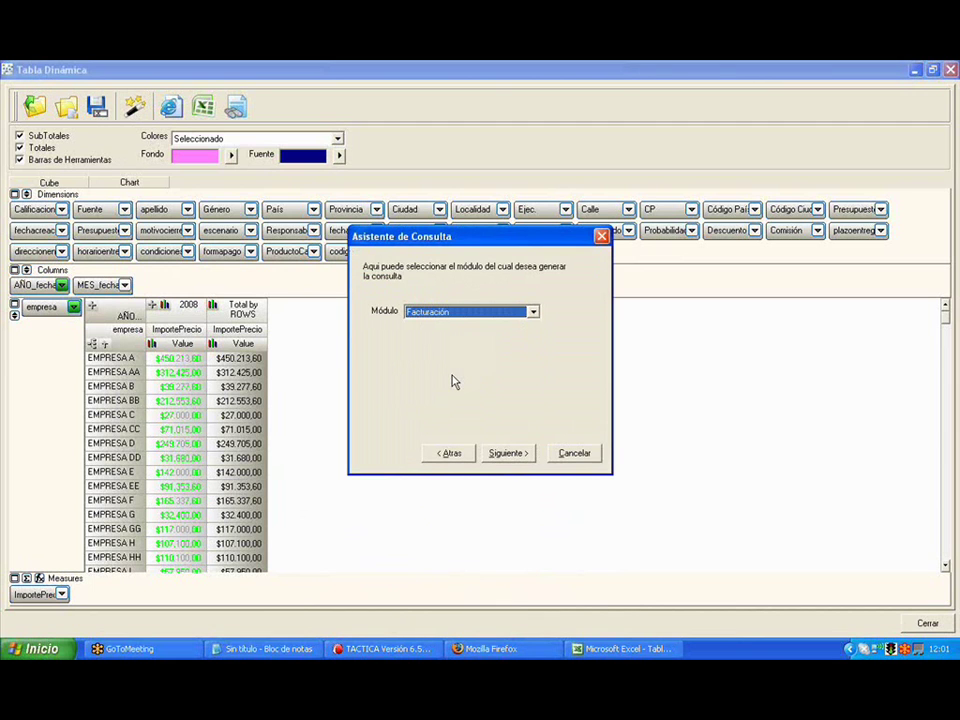
pyautogui.click(531, 457)
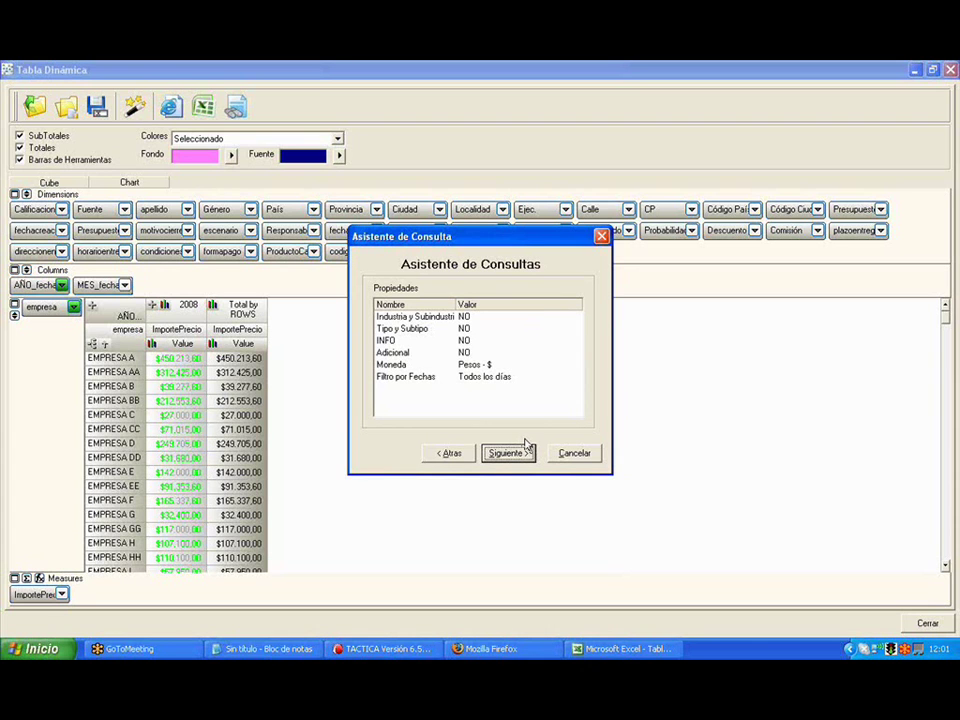
pyautogui.click(525, 453)
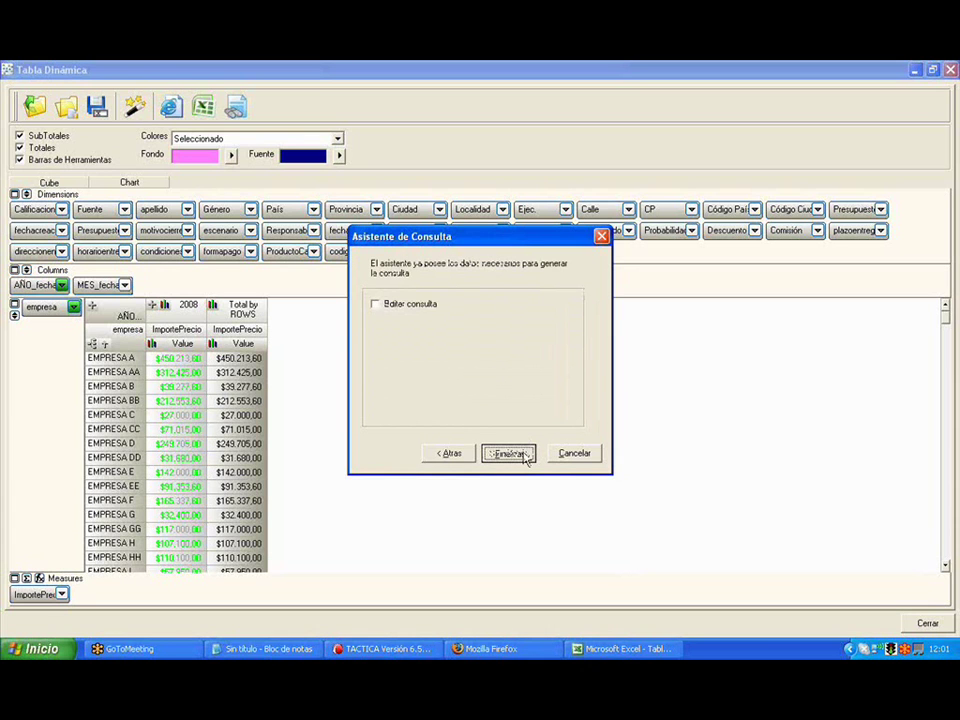
pyautogui.click(525, 455)
# Leave ImportePrecio as the only value field and place the MES_fechaemision dimension in the pivot table's rows
pyautogui.doubleClick(516, 280)
pyautogui.doubleClick(528, 270)
pyautogui.doubleClick(534, 259)
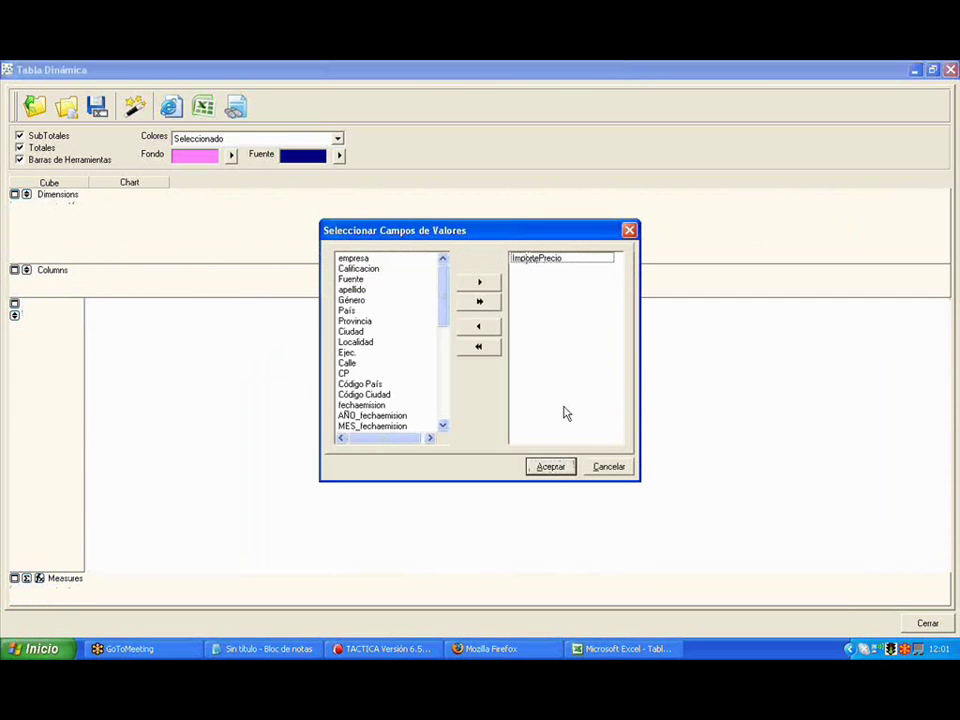
pyautogui.click(554, 468)
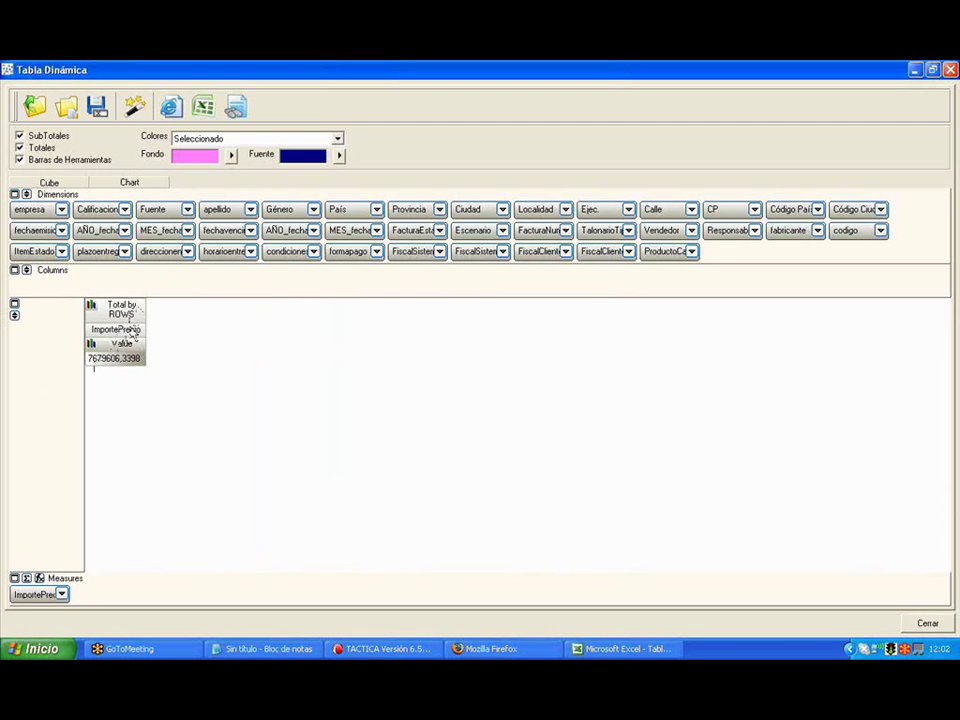
pyautogui.moveTo(165, 232); pyautogui.dragTo(60, 322)
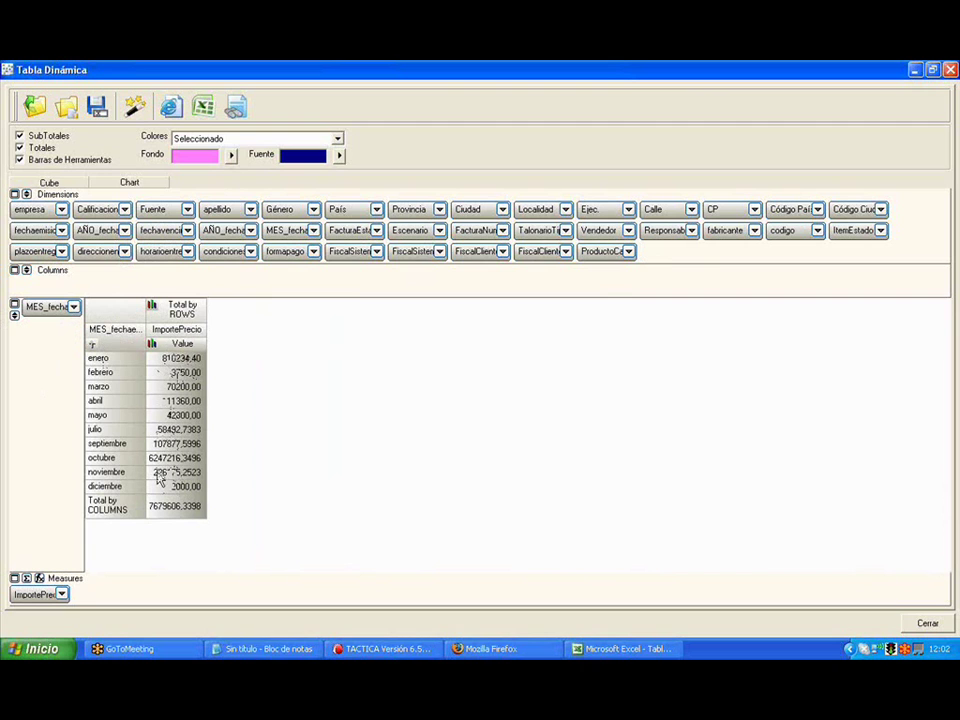
pyautogui.click(63, 595)
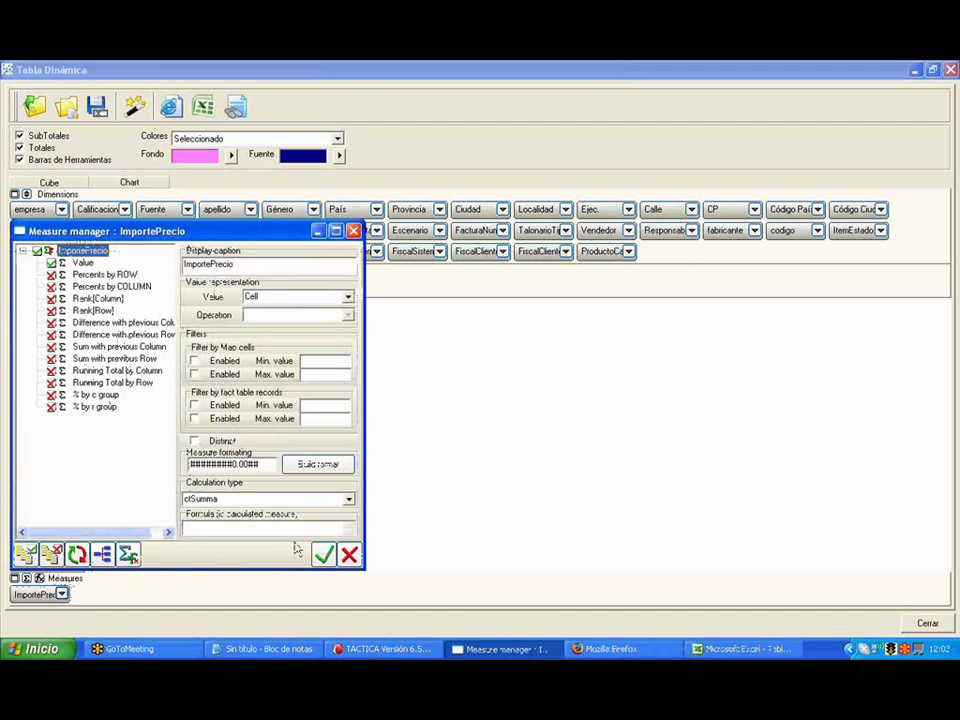
pyautogui.click(349, 555)
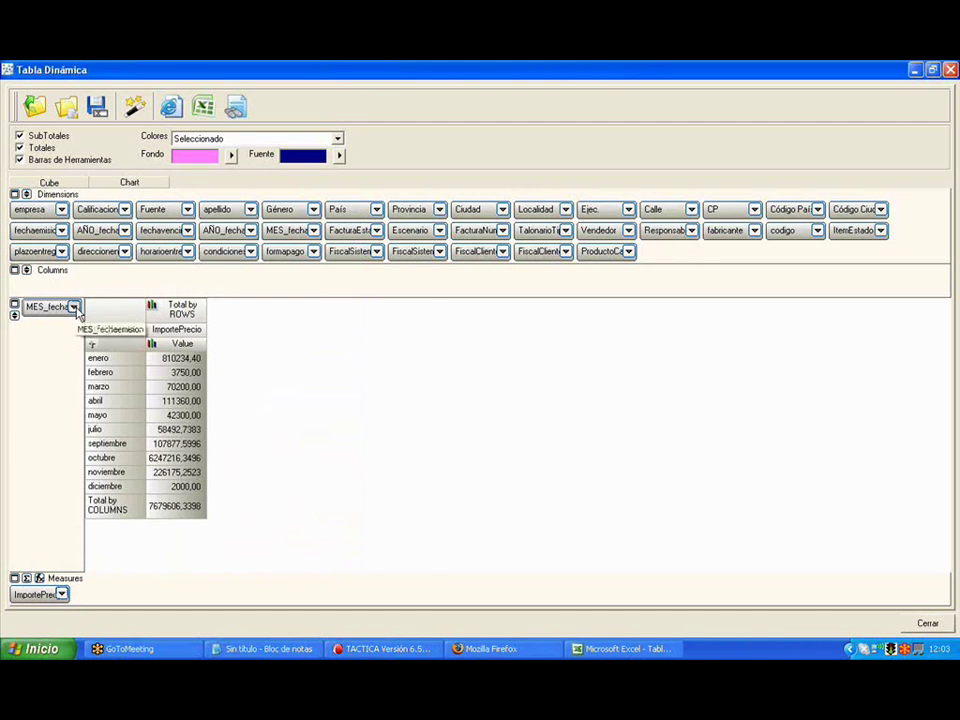
pyautogui.click(73, 307)
pyautogui.click(415, 311)
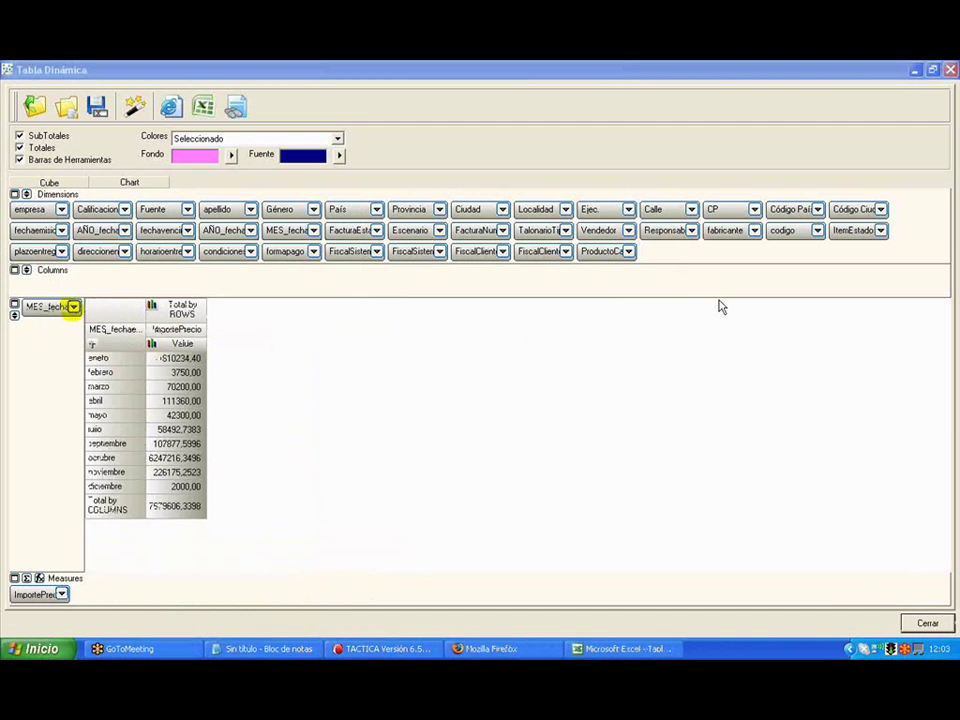
# Enable the second forecasting option for the MES_fechaemision dimension with the Weighted Moving Average method and apply it
pyautogui.doubleClick(73, 307)
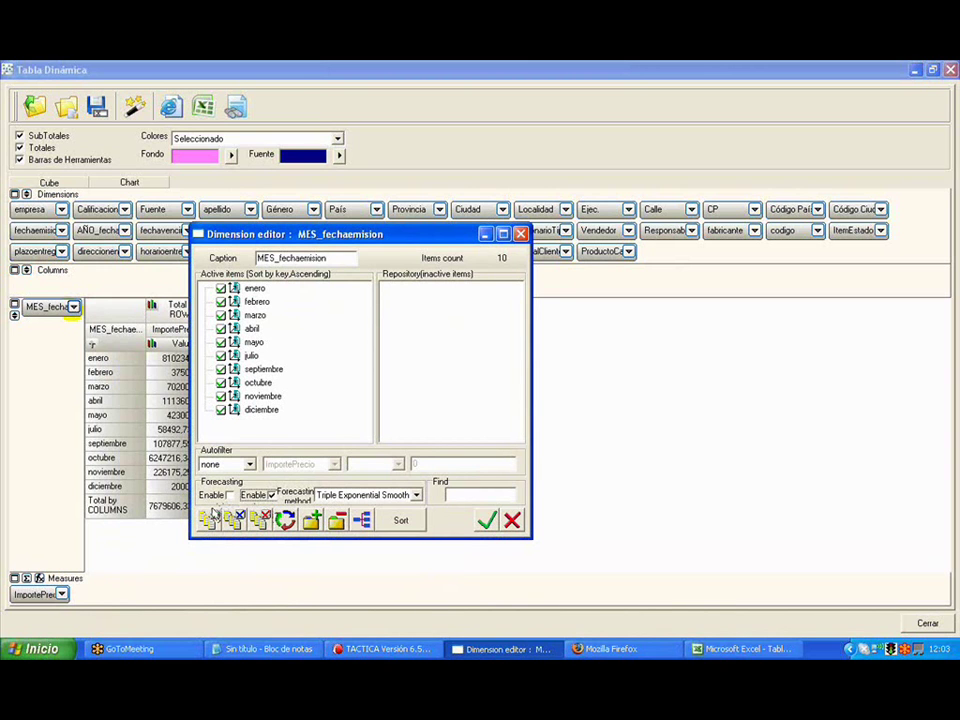
pyautogui.click(396, 494)
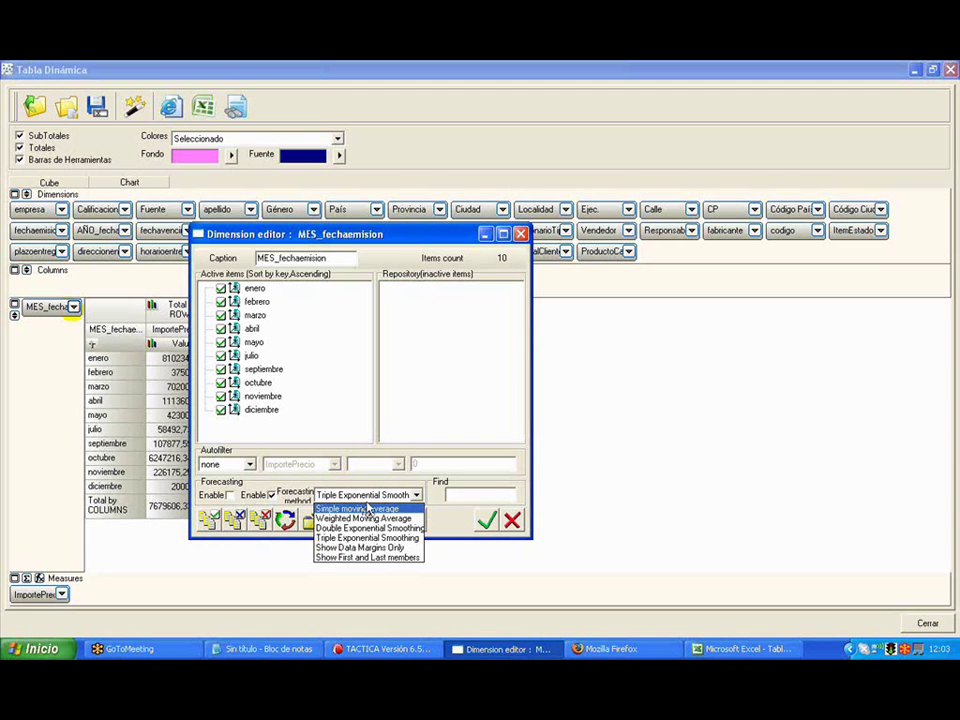
pyautogui.click(362, 518)
pyautogui.click(484, 522)
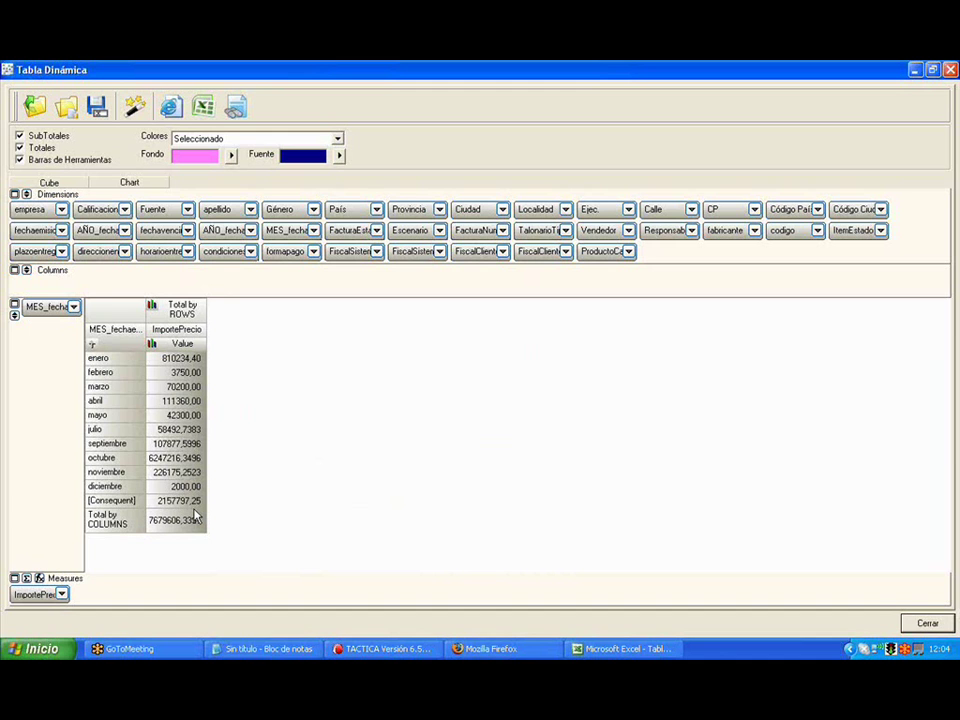
# Change the MES_fechaemision forecasting method to Simple moving average and apply it
pyautogui.doubleClick(45, 306)
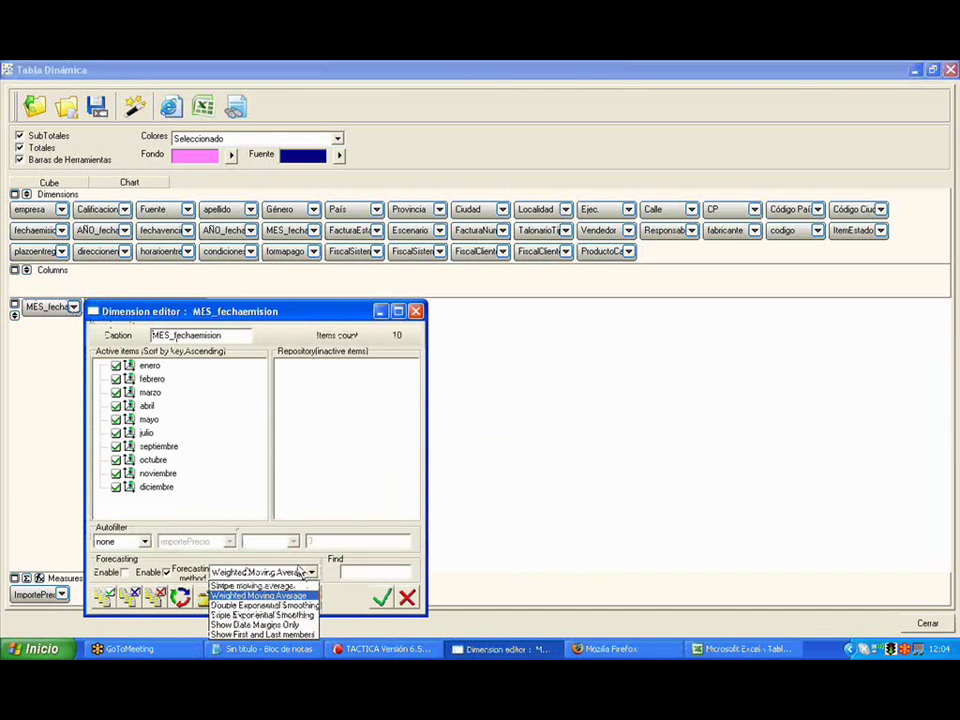
pyautogui.click(252, 586)
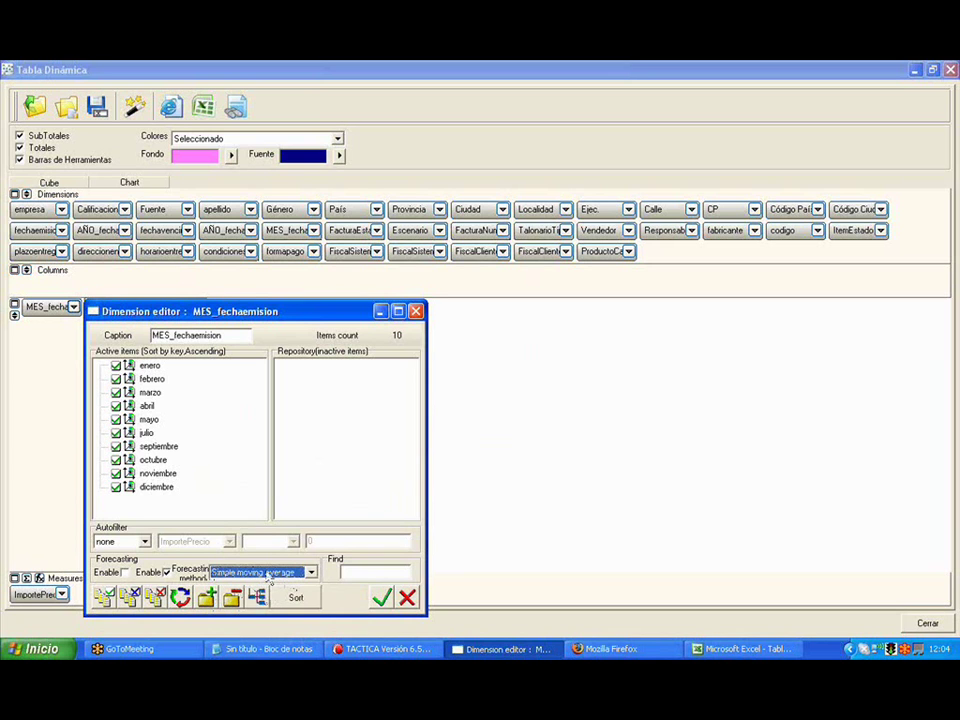
pyautogui.click(381, 597)
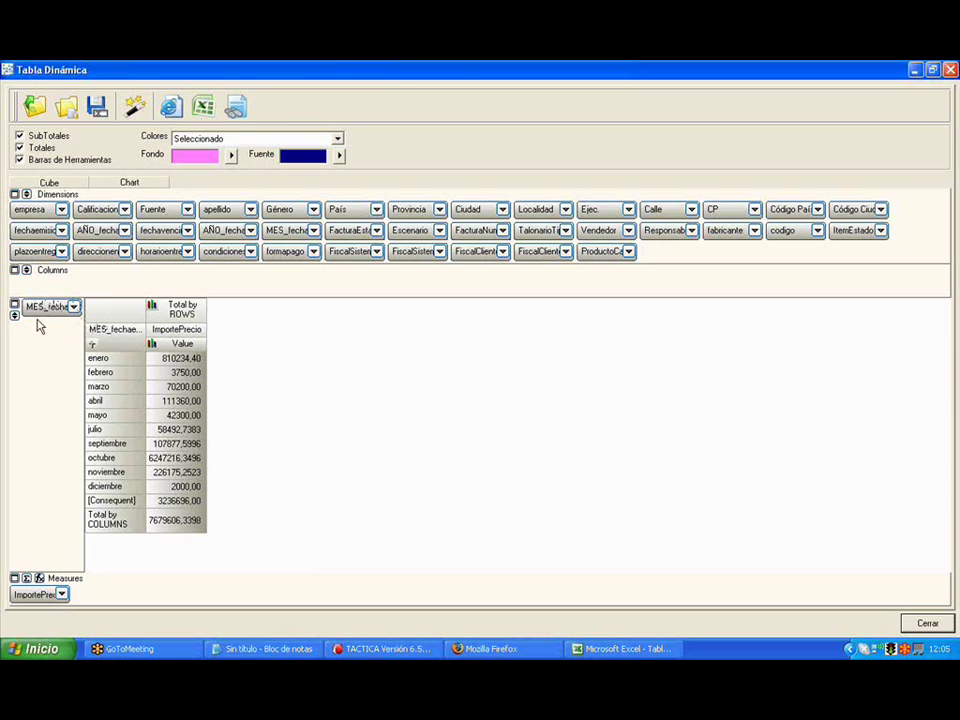
# Rearrange the pivot table with codigo in rows and the other MES_fecha dimension in columns, returning MES_fechaemision to the unused dimensions
pyautogui.moveTo(540, 251); pyautogui.dragTo(670, 263)
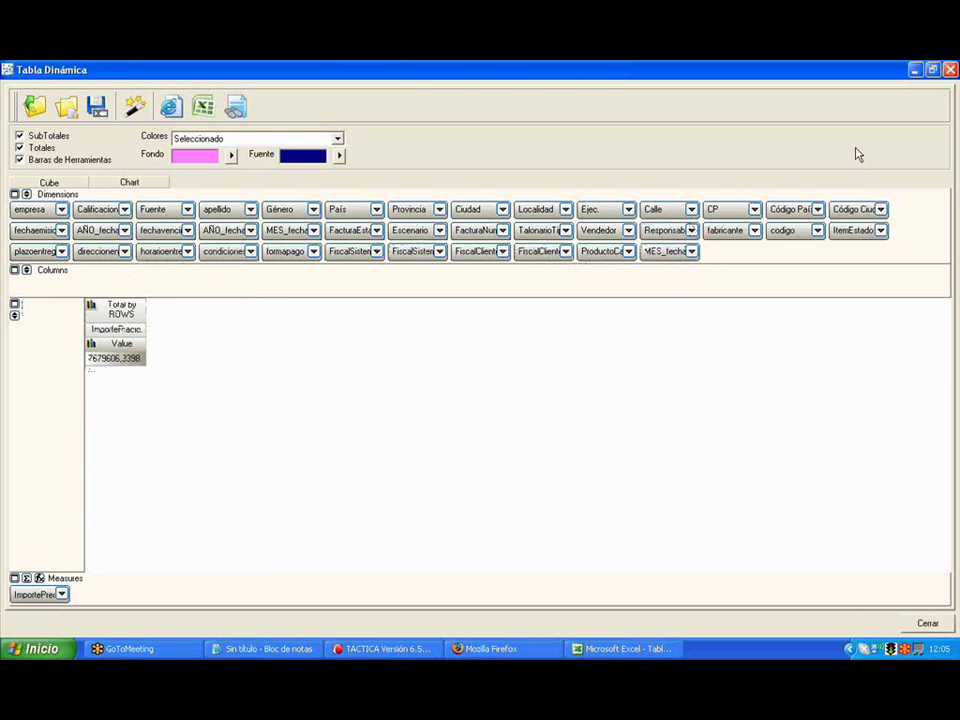
pyautogui.moveTo(478, 251); pyautogui.dragTo(38, 322)
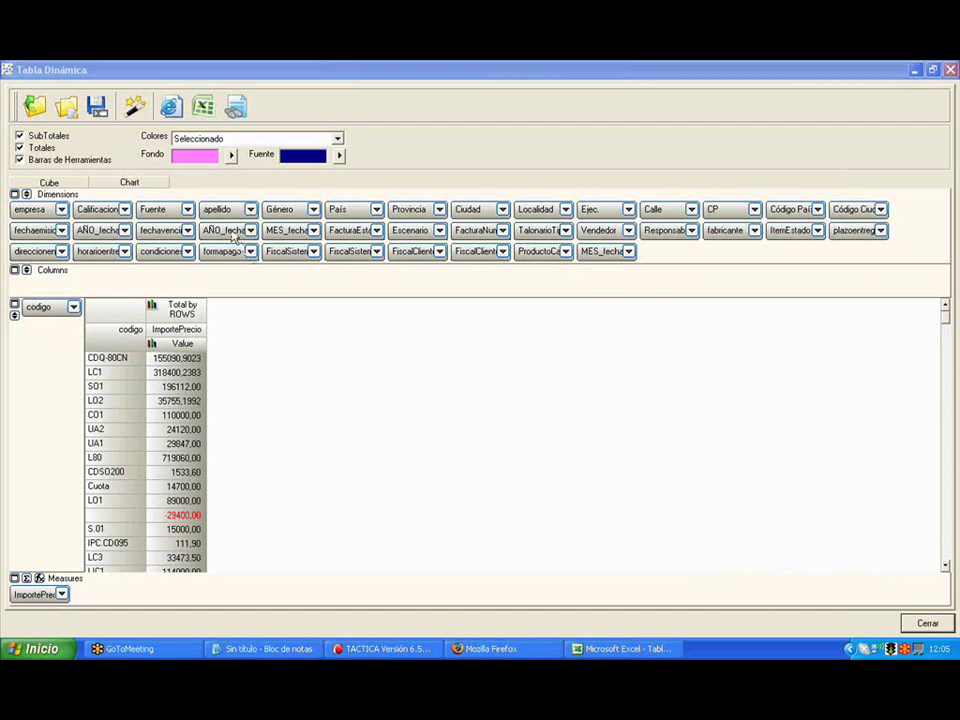
pyautogui.moveTo(287, 232); pyautogui.dragTo(110, 300)
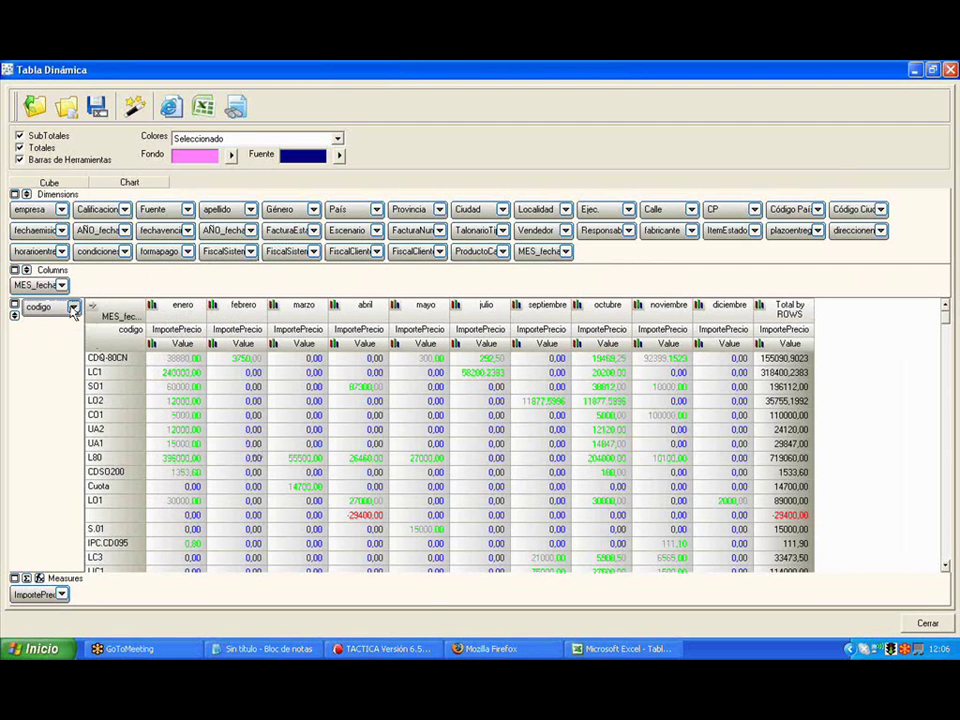
# Enable the second forecasting option for the codigo dimension with the Triple Exponential Smoothing method, apply it and check the forecast row
pyautogui.doubleClick(38, 306)
pyautogui.click(166, 572)
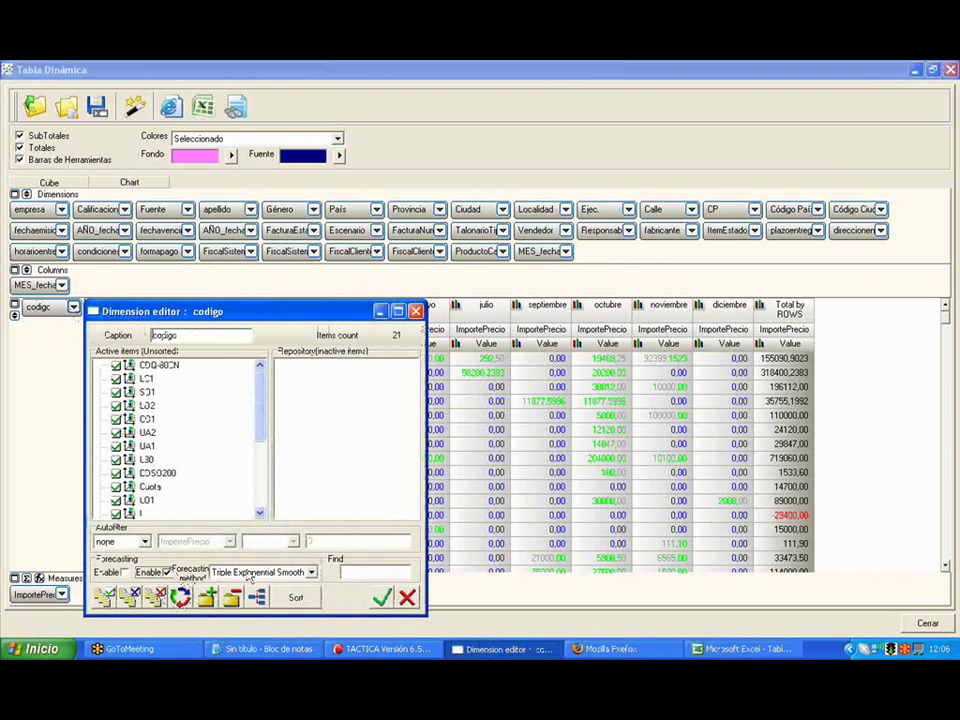
pyautogui.click(262, 572)
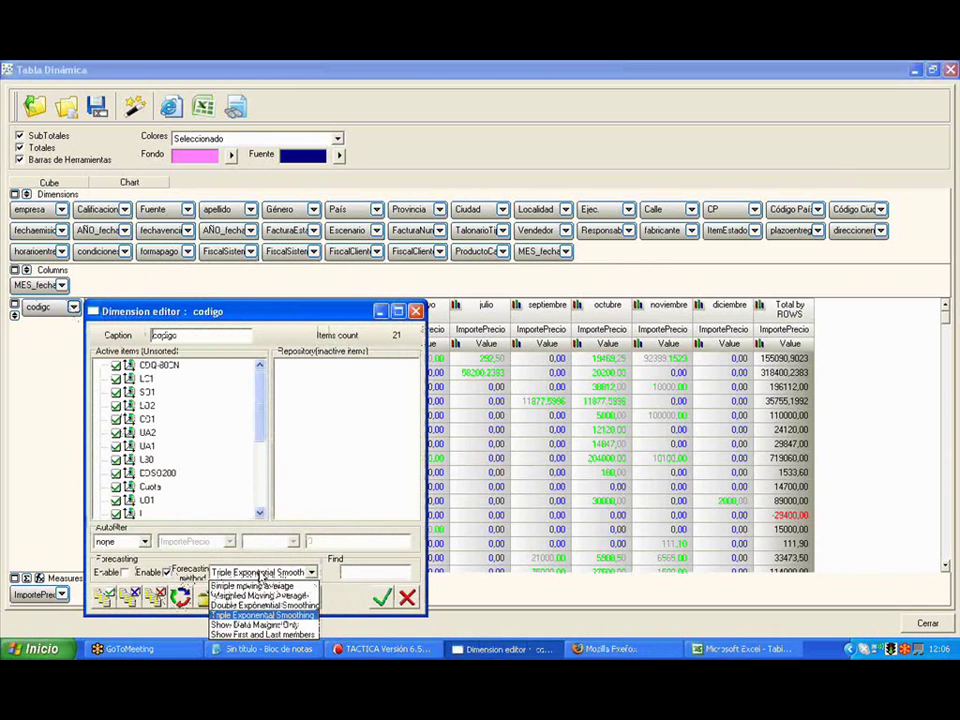
pyautogui.click(262, 614)
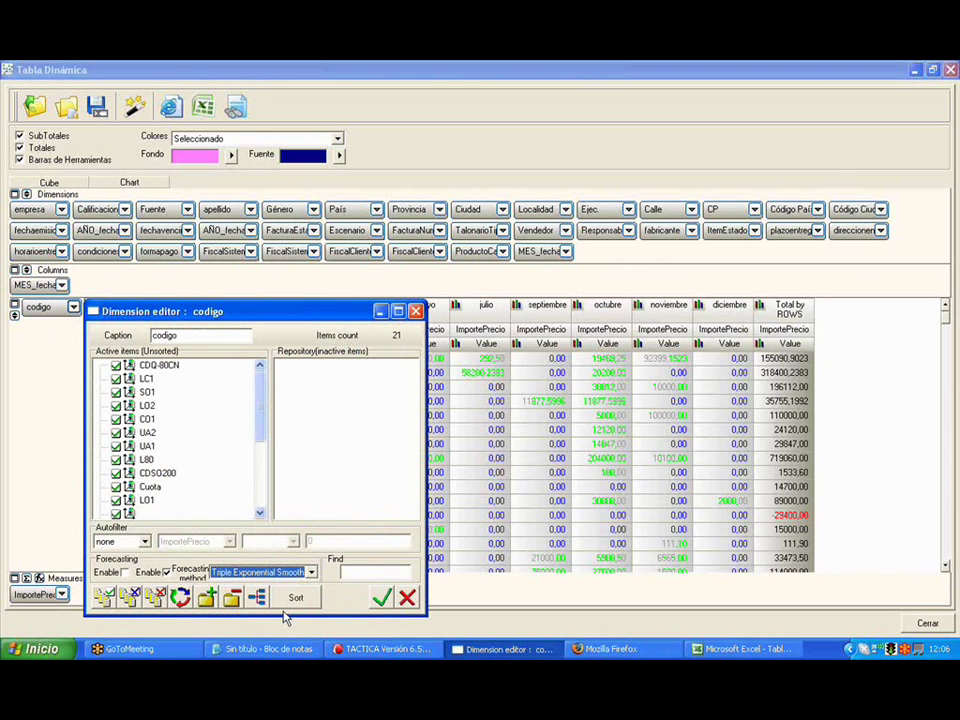
pyautogui.click(382, 599)
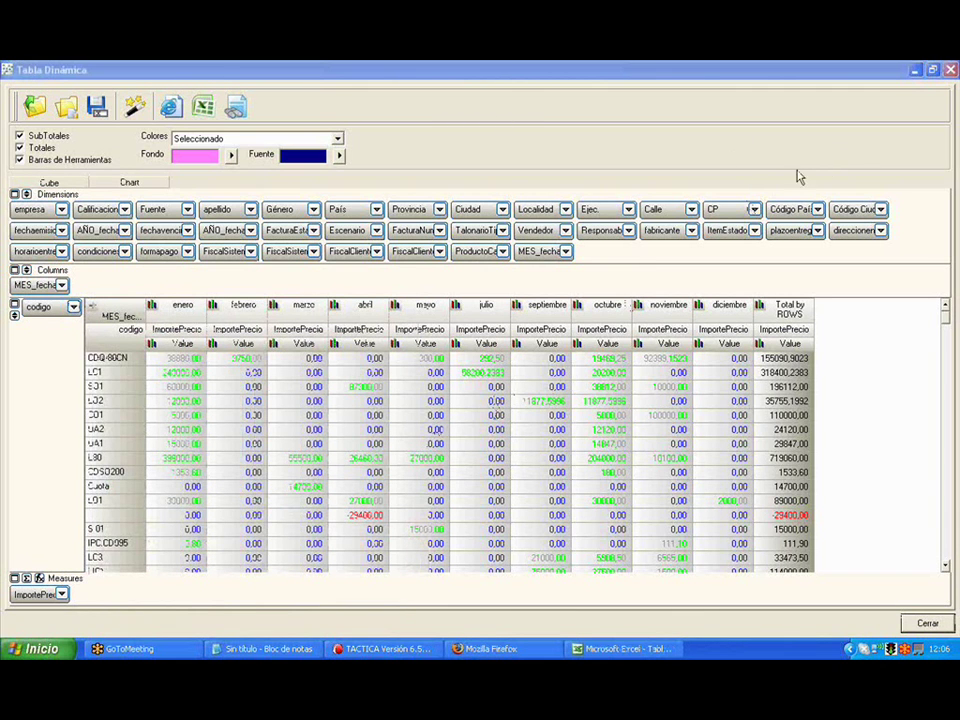
pyautogui.moveTo(947, 308); pyautogui.dragTo(950, 530)
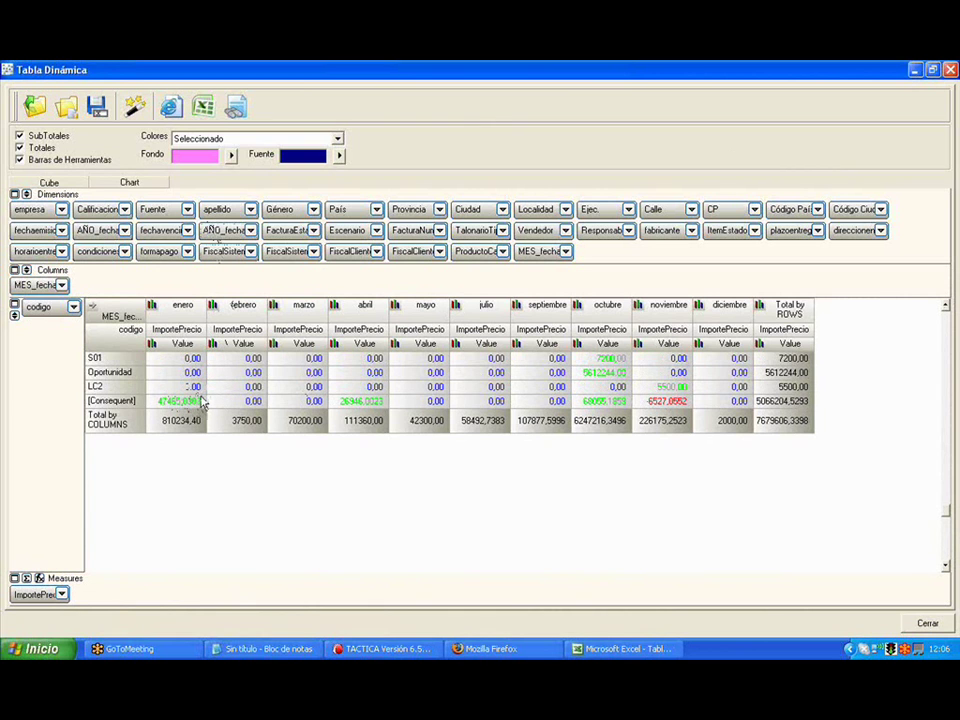
pyautogui.moveTo(947, 510); pyautogui.dragTo(945, 308)
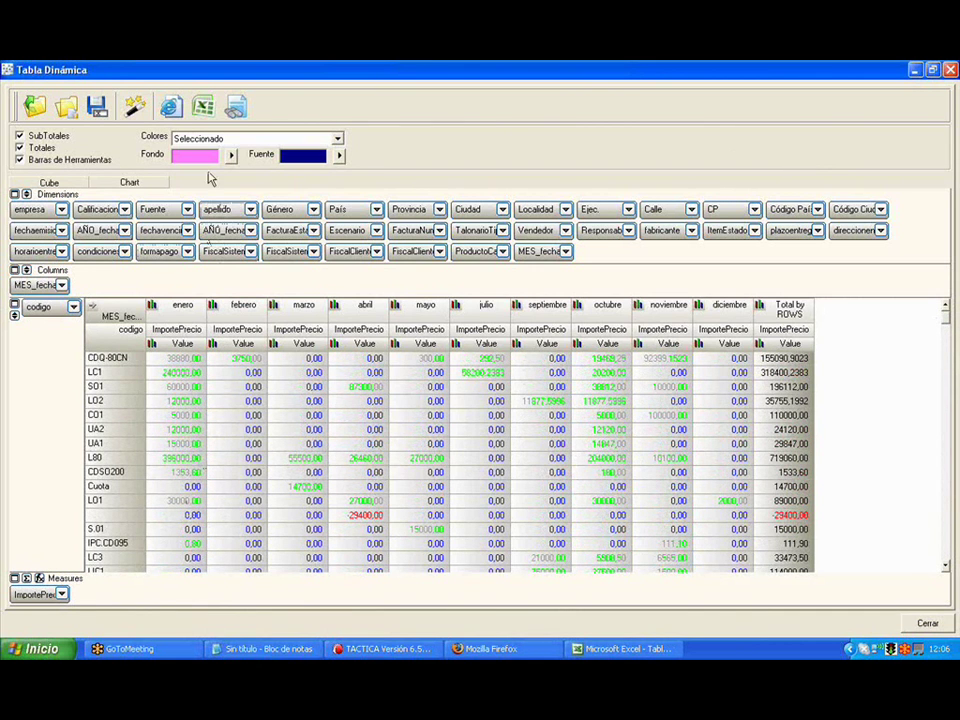
# Generate a new query from the Facturación module with the query wizard, without editing the query
pyautogui.click(138, 108)
pyautogui.click(508, 453)
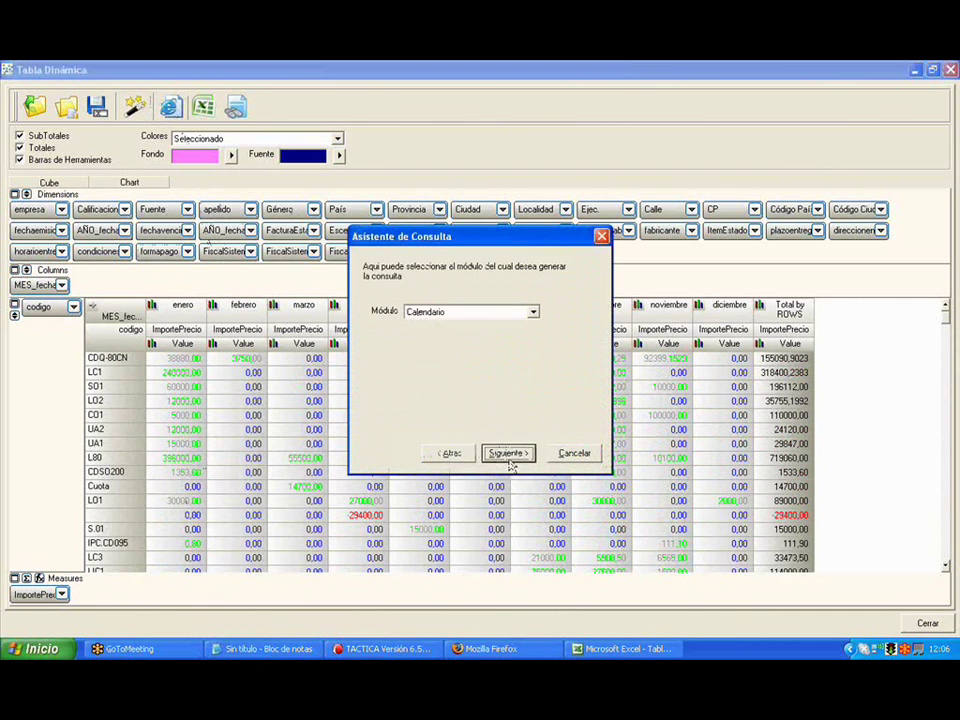
pyautogui.moveTo(484, 240); pyautogui.dragTo(312, 222)
pyautogui.click(362, 294)
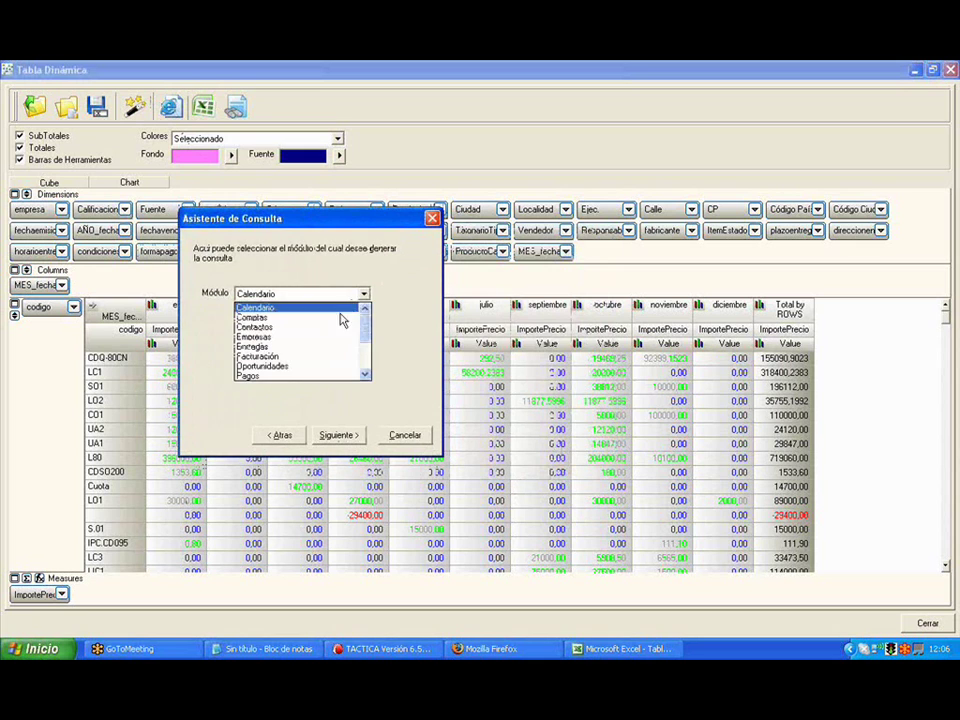
pyautogui.click(300, 356)
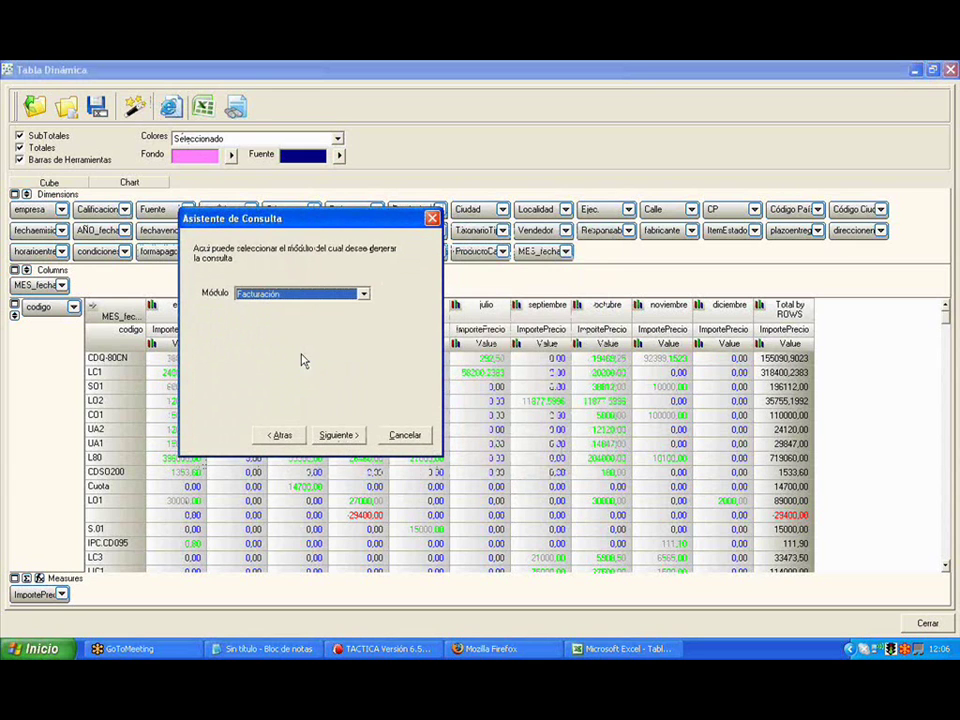
pyautogui.click(345, 436)
pyautogui.click(339, 440)
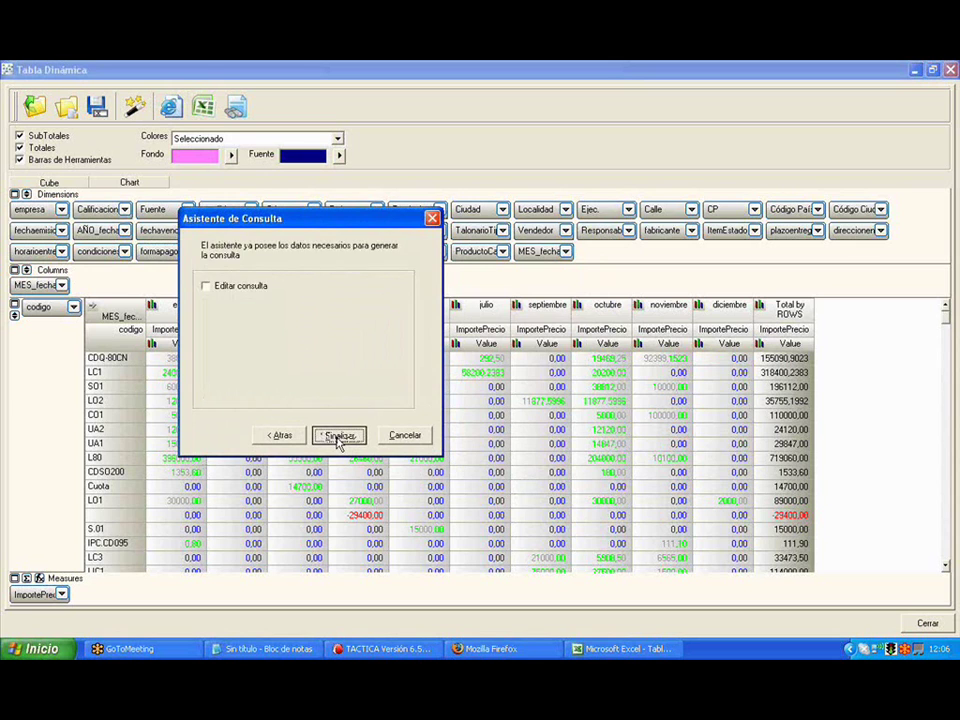
pyautogui.click(339, 438)
# Review the proposed value fields of the Facturación query, including cantidad, and cancel the field selection
pyautogui.moveTo(454, 223); pyautogui.dragTo(292, 199)
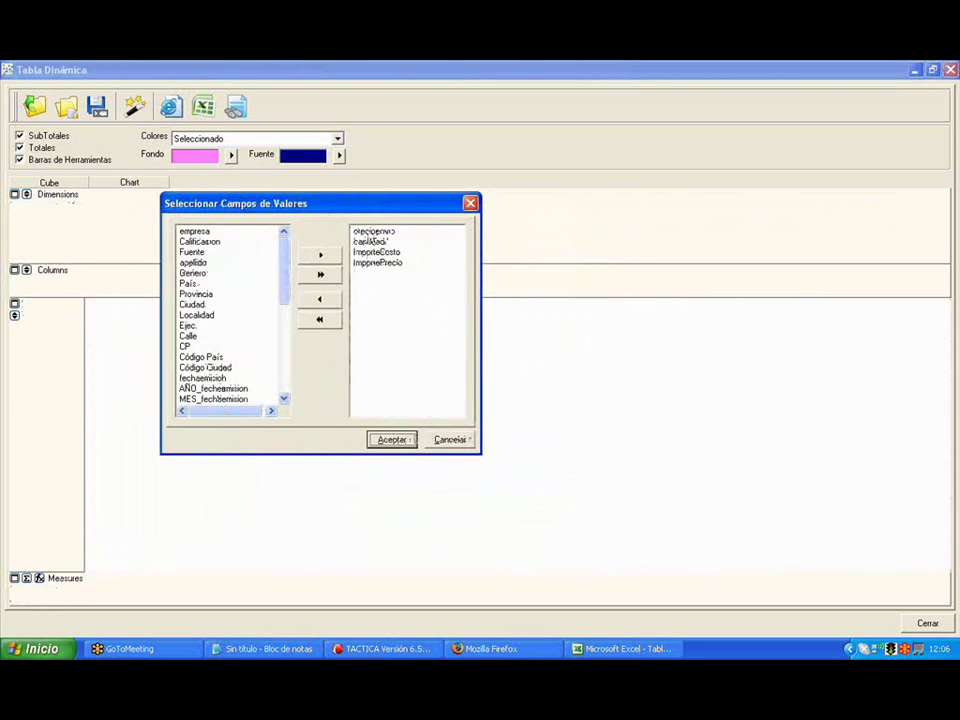
pyautogui.click(370, 241)
pyautogui.click(650, 290)
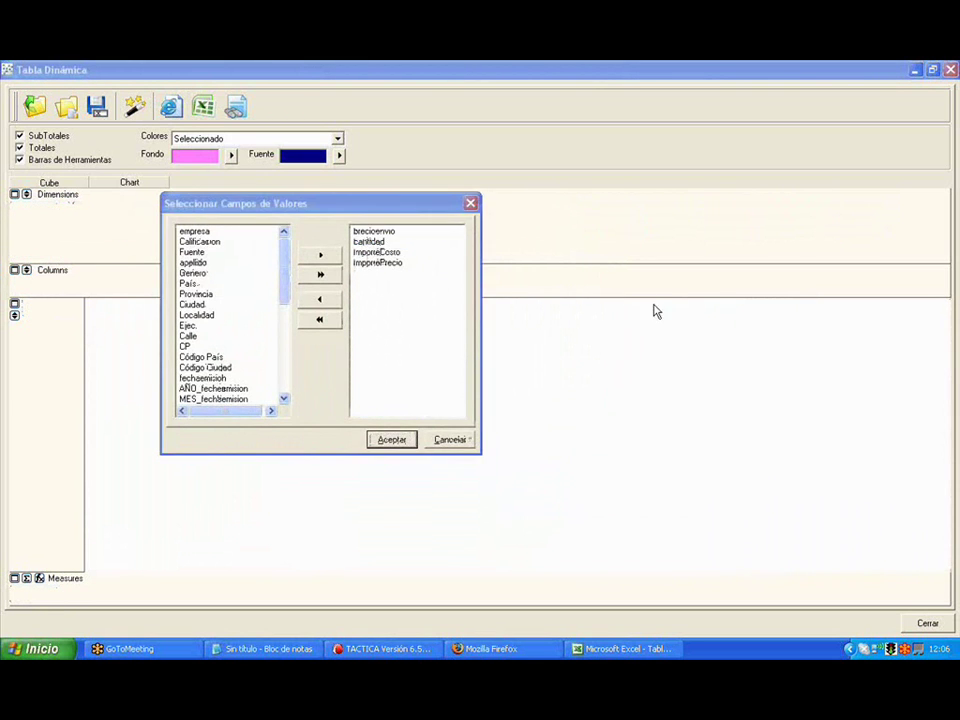
pyautogui.moveTo(399, 238)
pyautogui.mouseDown()
pyautogui.moveTo(372, 242)
pyautogui.moveTo(380, 230)
pyautogui.mouseUp()
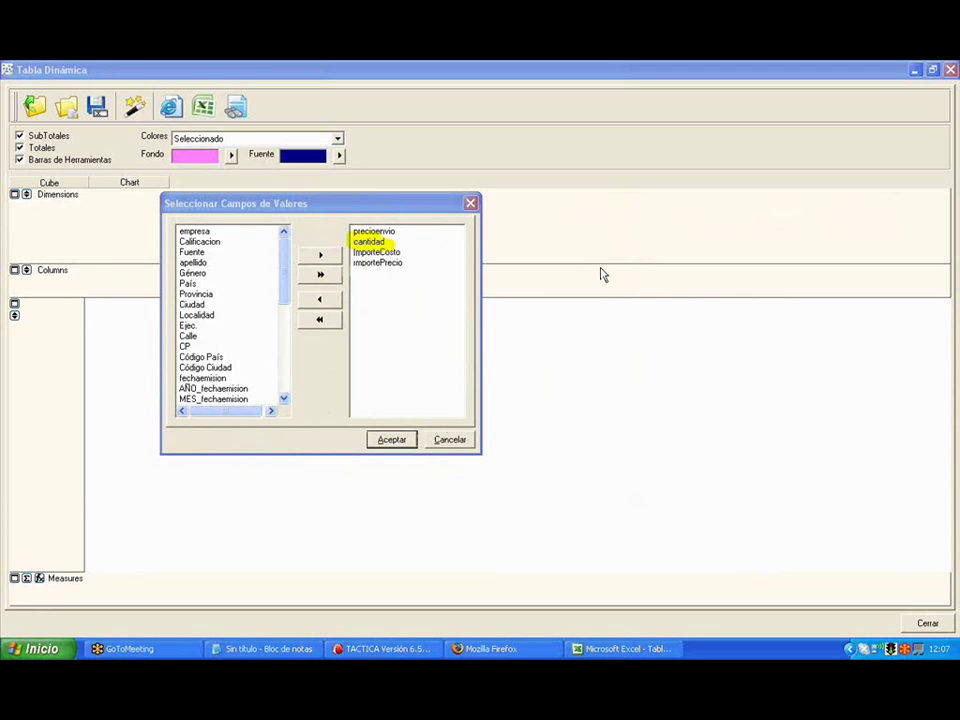
pyautogui.click(452, 441)
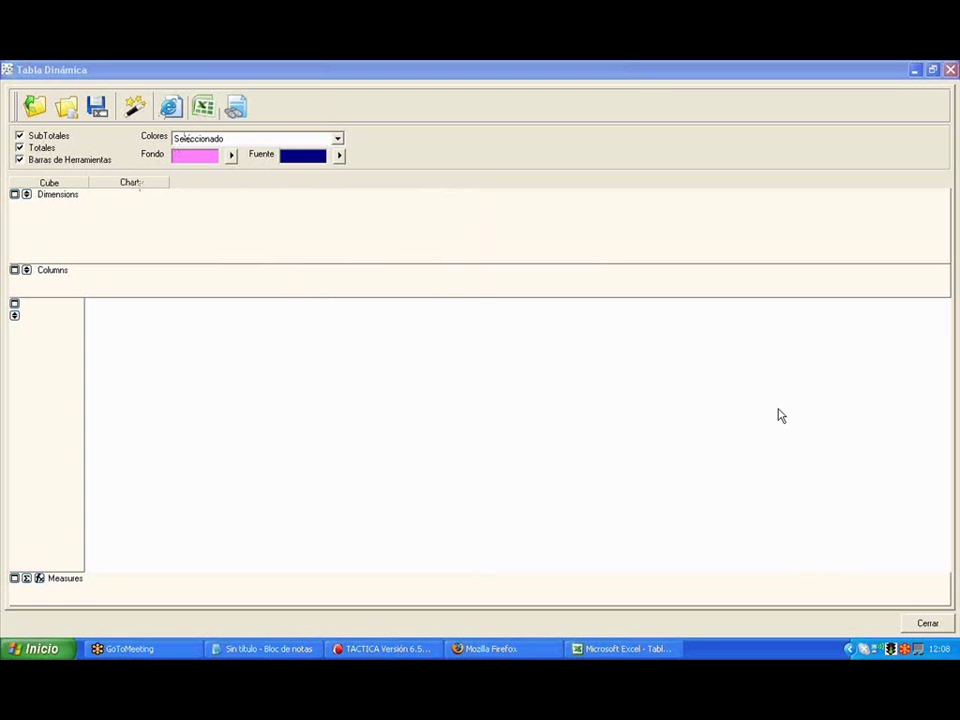
# Review the modules offered by the query wizard and generate a new query from the Requerimientos module without editing it
pyautogui.click(140, 106)
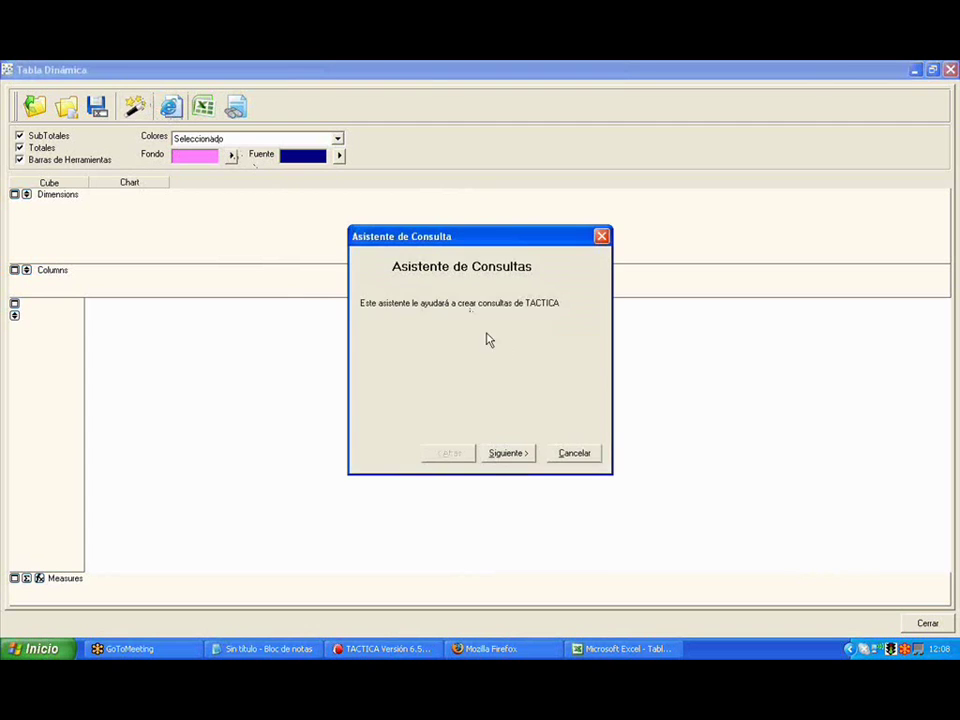
pyautogui.click(512, 451)
pyautogui.click(475, 312)
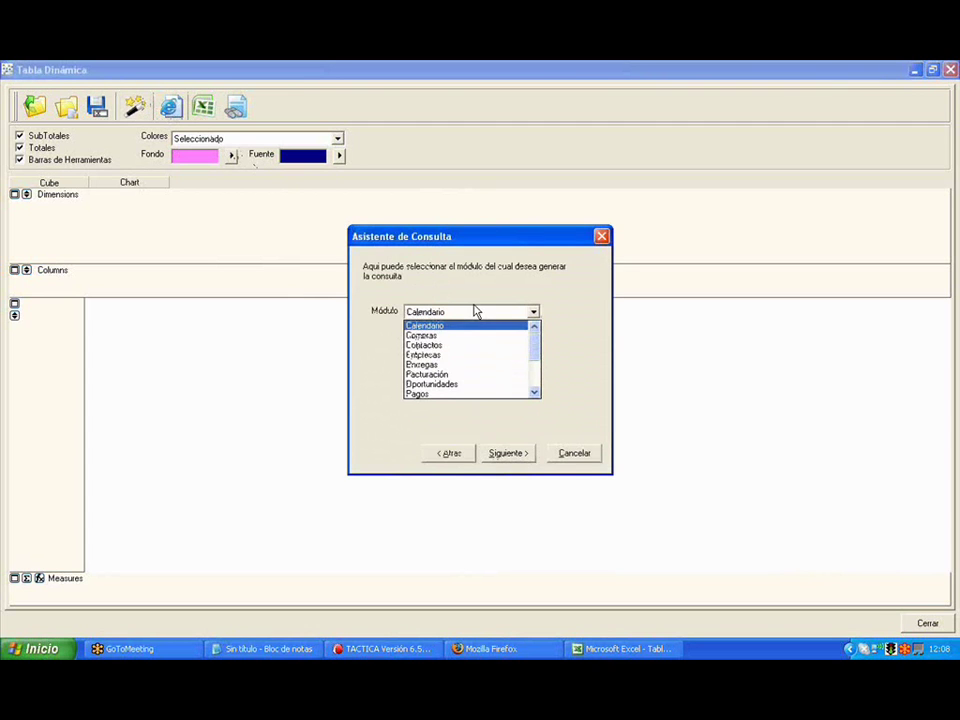
pyautogui.moveTo(535, 346)
pyautogui.mouseDown()
pyautogui.moveTo(534, 375)
pyautogui.moveTo(535, 363)
pyautogui.mouseUp()
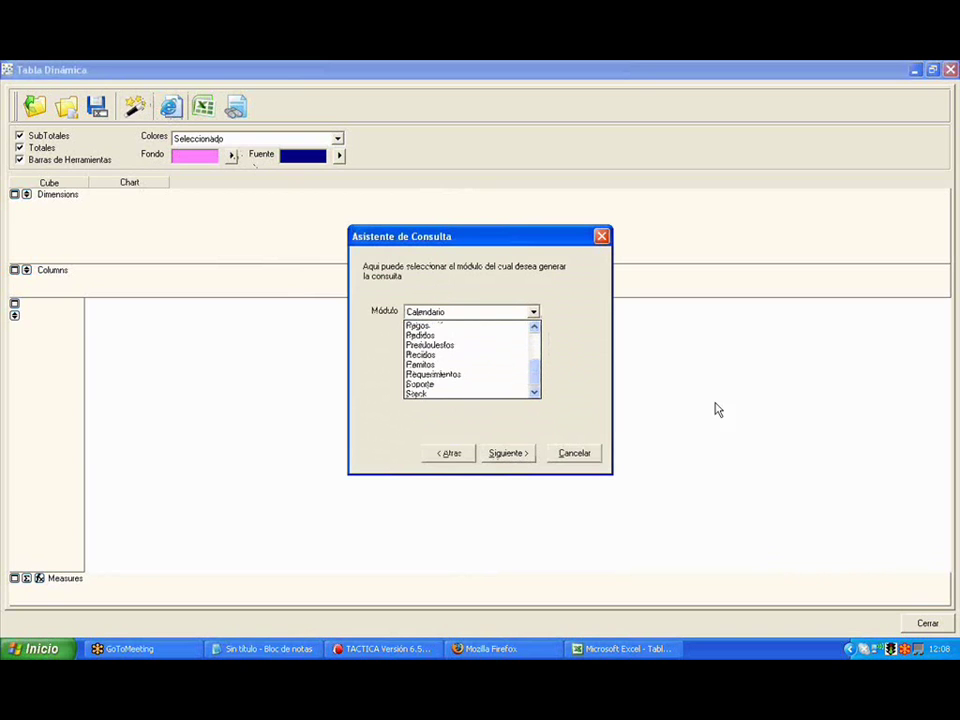
pyautogui.click(803, 483)
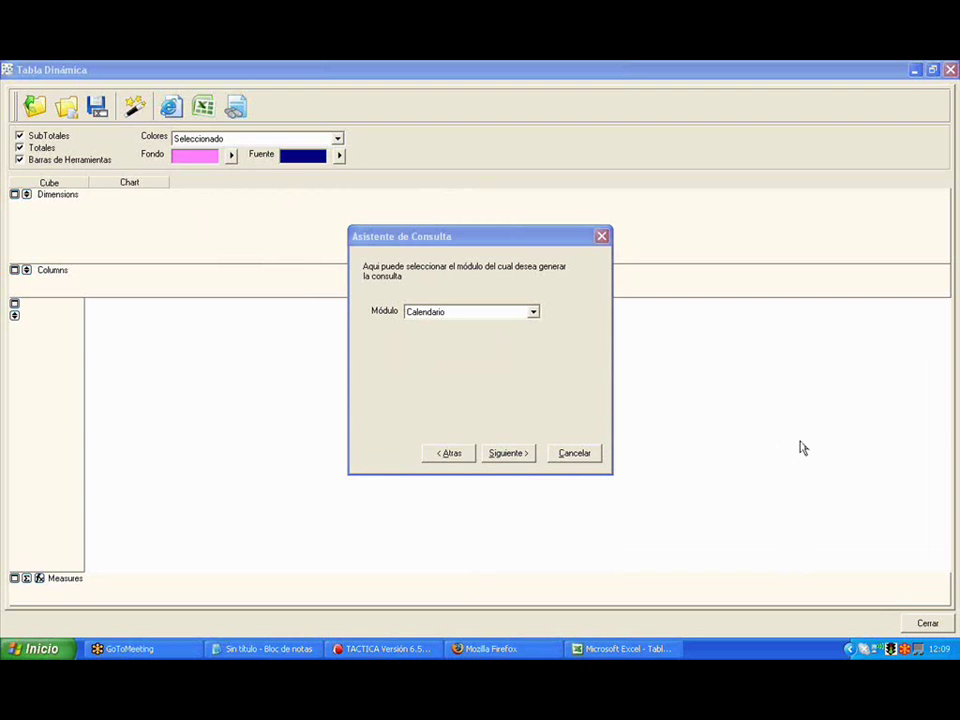
pyautogui.click(481, 318)
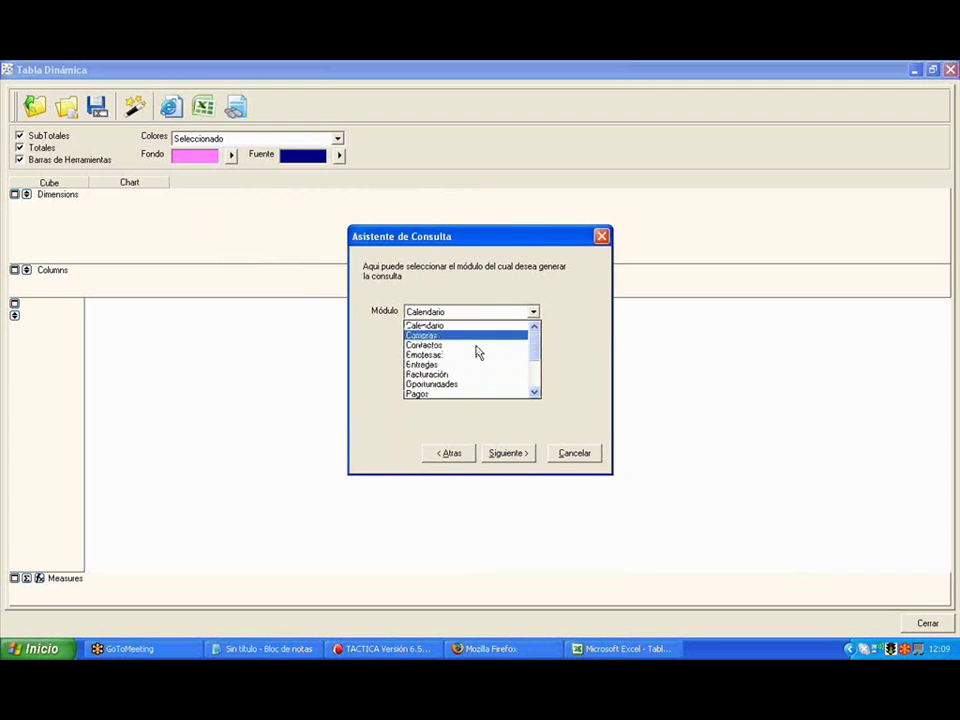
pyautogui.scroll(-2, 493, 388)
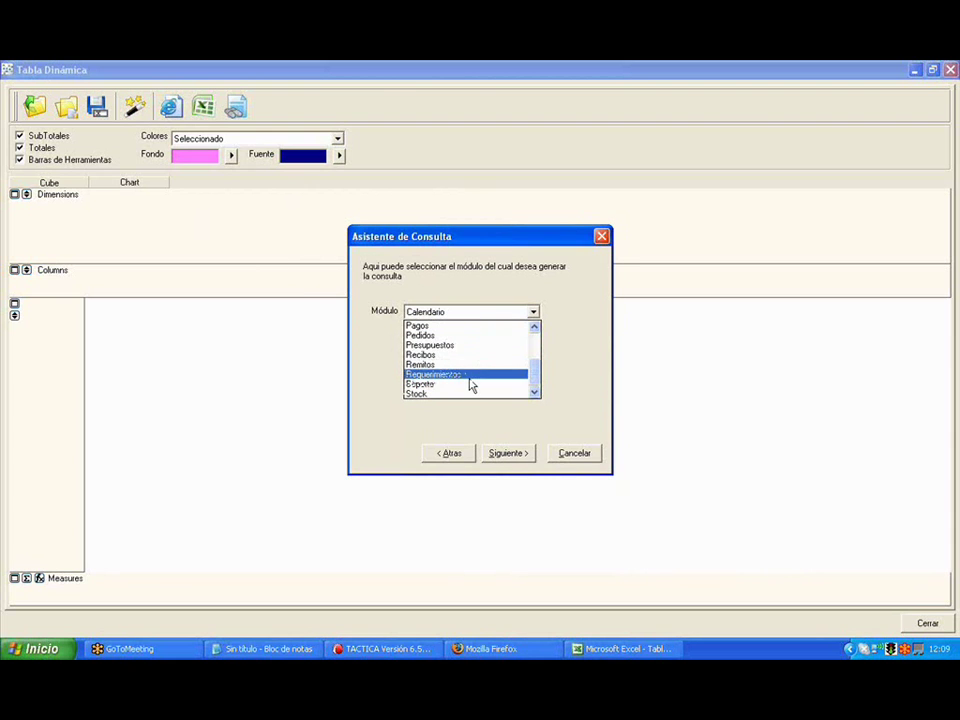
pyautogui.click(468, 376)
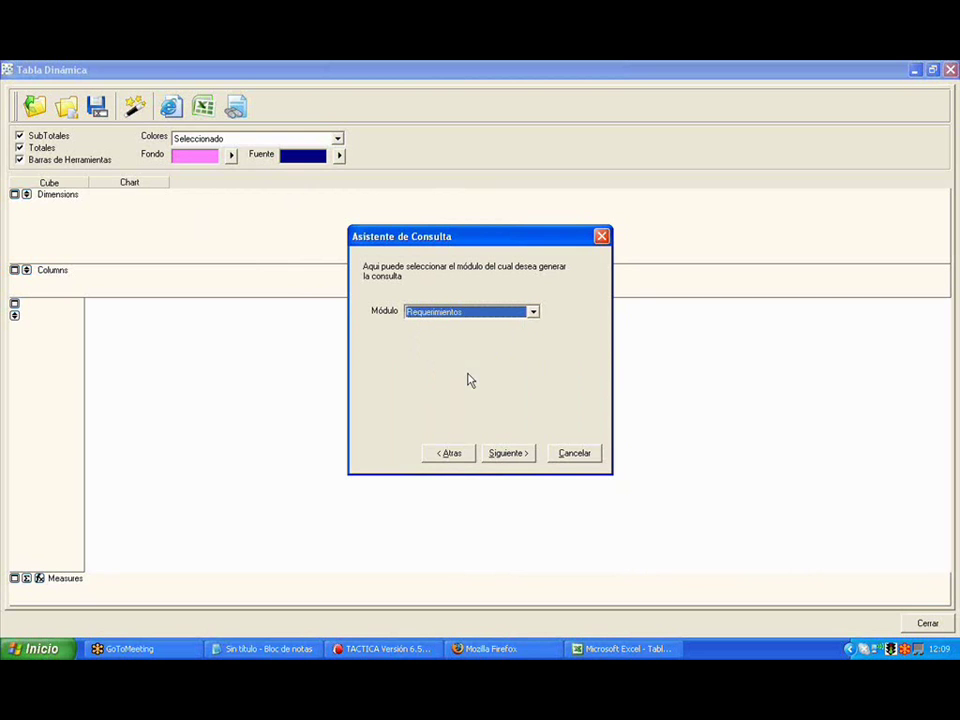
pyautogui.click(527, 453)
pyautogui.click(527, 453)
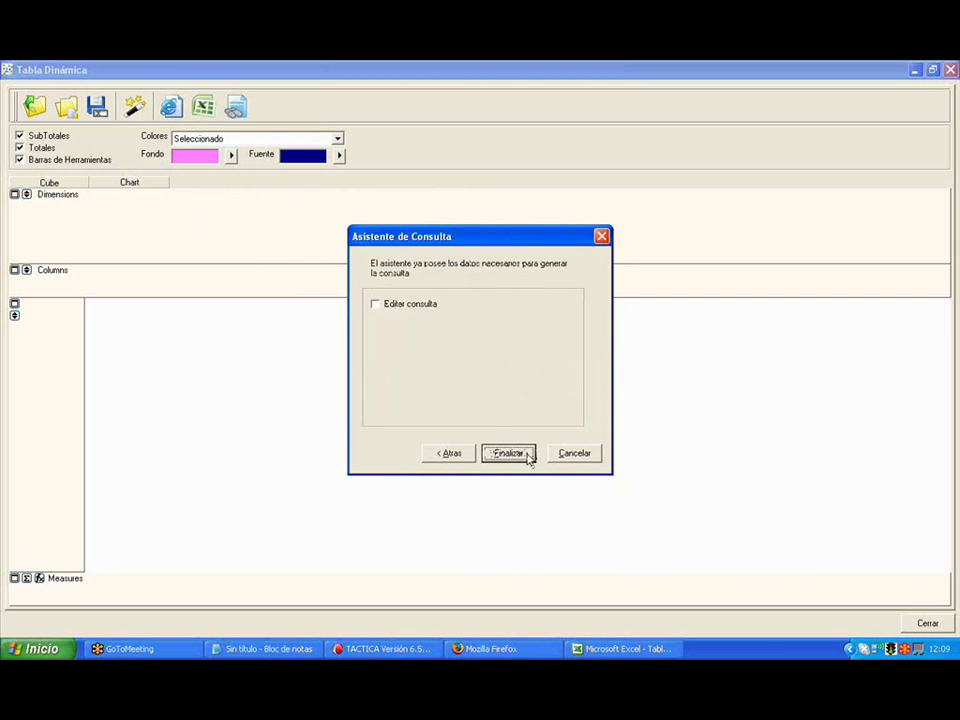
pyautogui.click(529, 456)
pyautogui.click(531, 463)
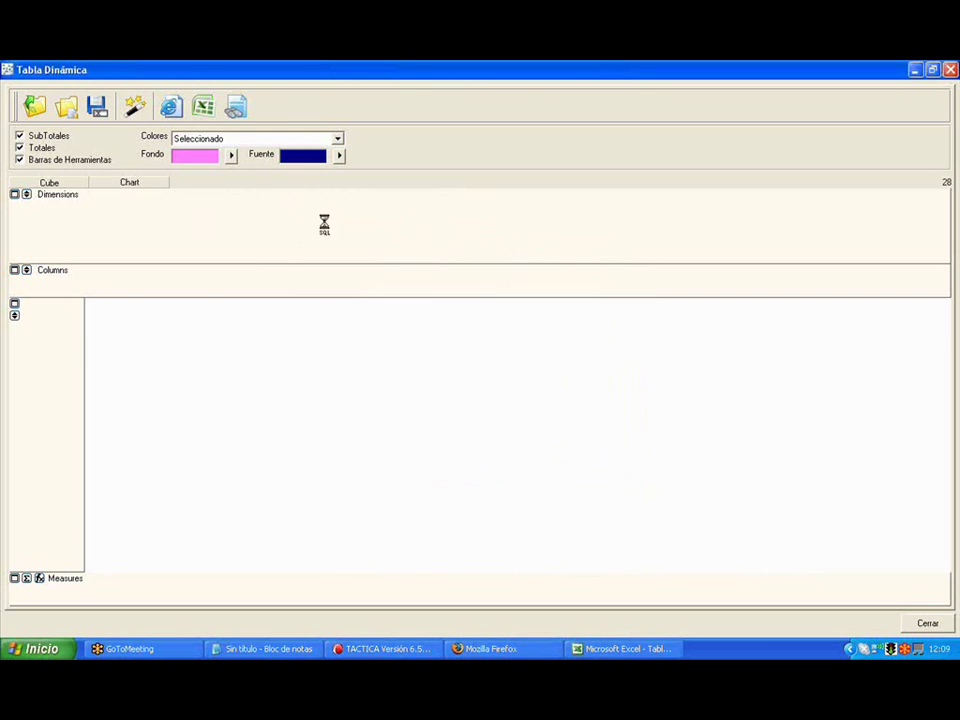